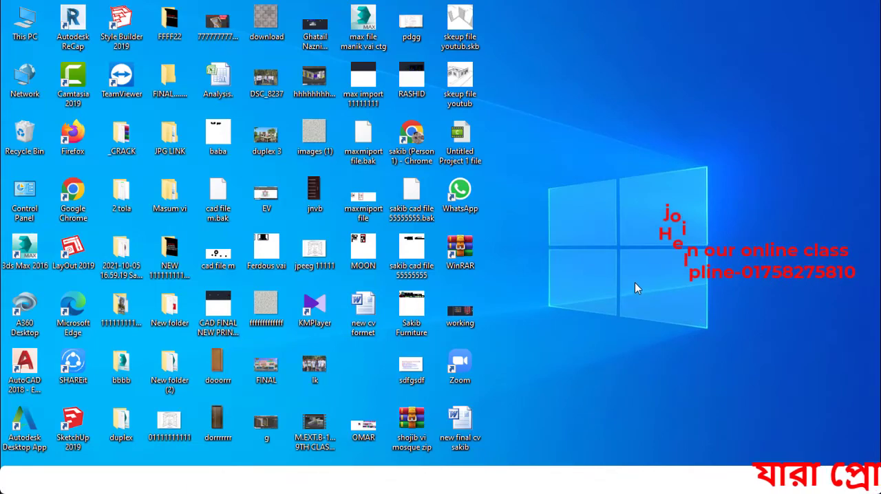
{"action": "right_click", "coordinate": [565, 176]}
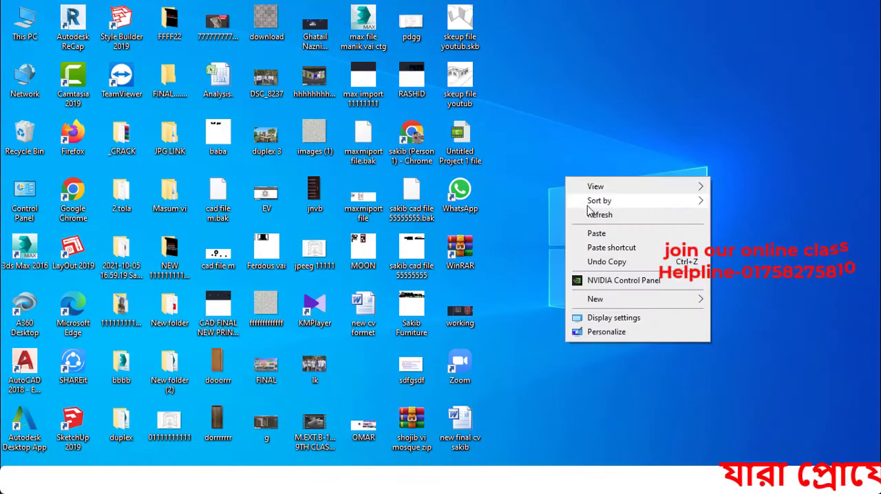
{"action": "left_click", "coordinate": [591, 220]}
{"action": "right_click", "coordinate": [561, 181]}
{"action": "left_click", "coordinate": [588, 222]}
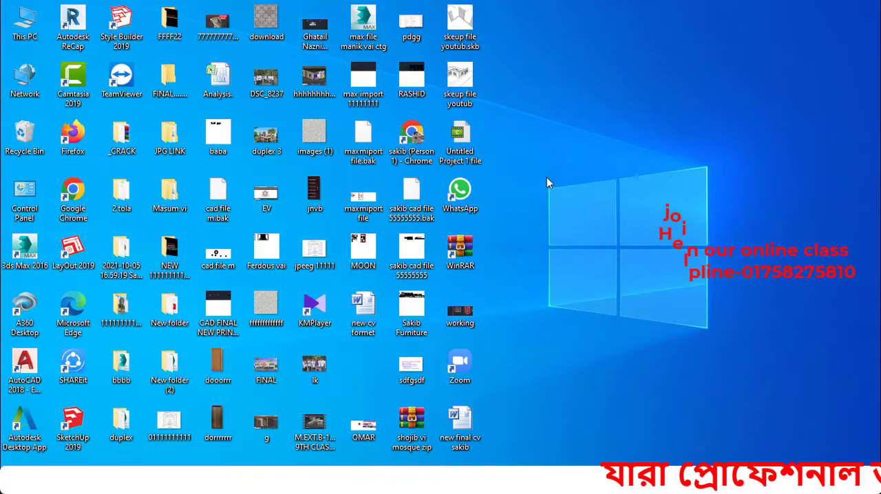
{"action": "right_click", "coordinate": [546, 177]}
{"action": "left_click", "coordinate": [563, 214]}
{"action": "right_click", "coordinate": [564, 190]}
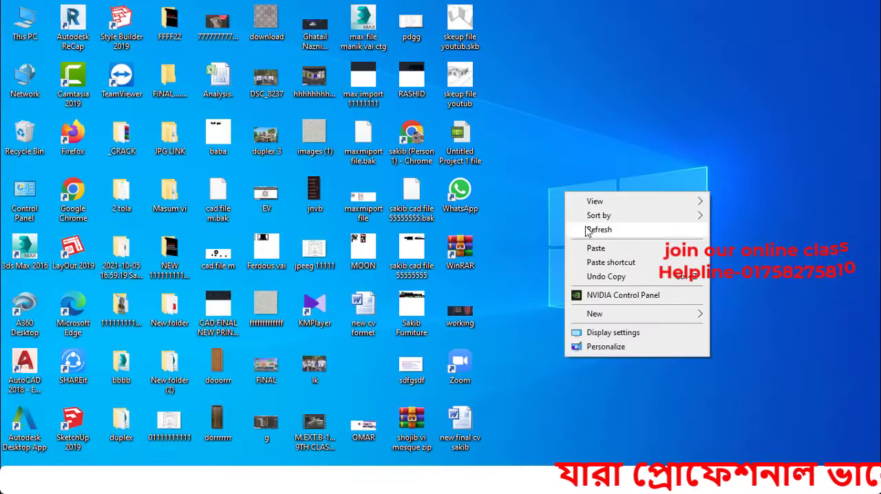
{"action": "left_click", "coordinate": [584, 227]}
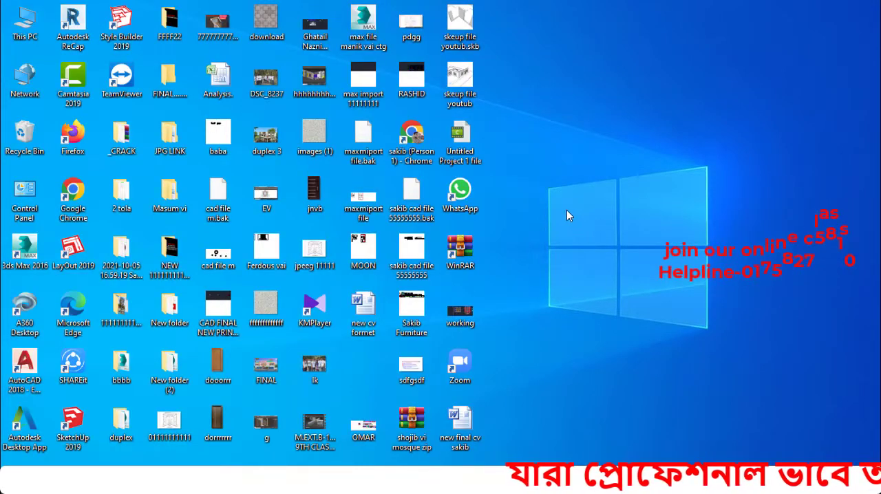
{"action": "right_click", "coordinate": [563, 207]}
{"action": "left_click", "coordinate": [584, 245]}
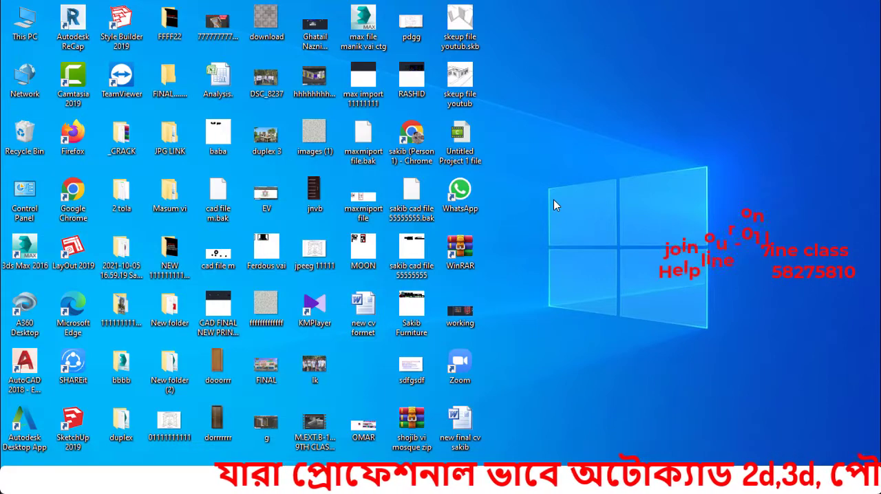
{"action": "right_click", "coordinate": [553, 200]}
{"action": "left_click", "coordinate": [583, 241]}
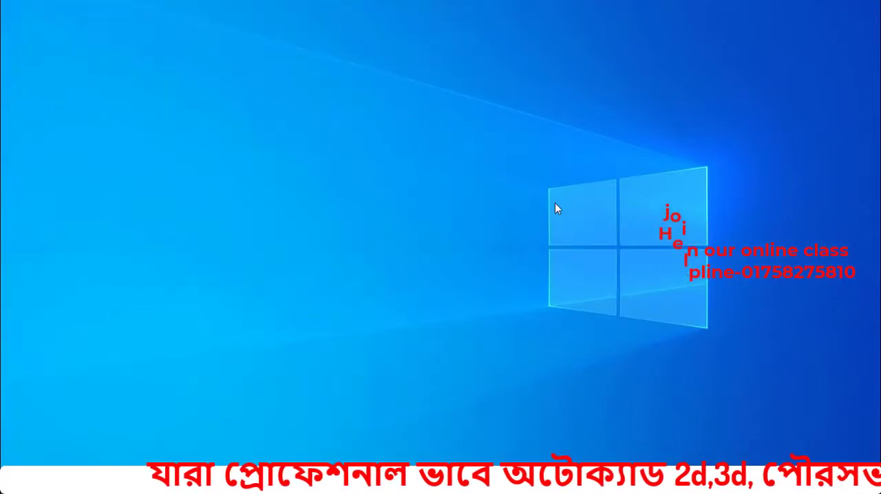
{"action": "right_click", "coordinate": [555, 202]}
{"action": "left_click", "coordinate": [583, 239]}
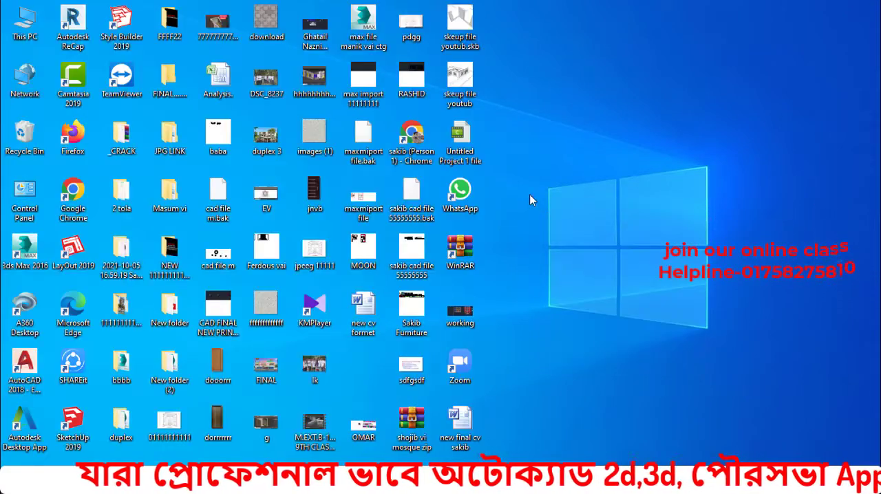
{"action": "right_click", "coordinate": [529, 195]}
{"action": "left_click", "coordinate": [550, 232]}
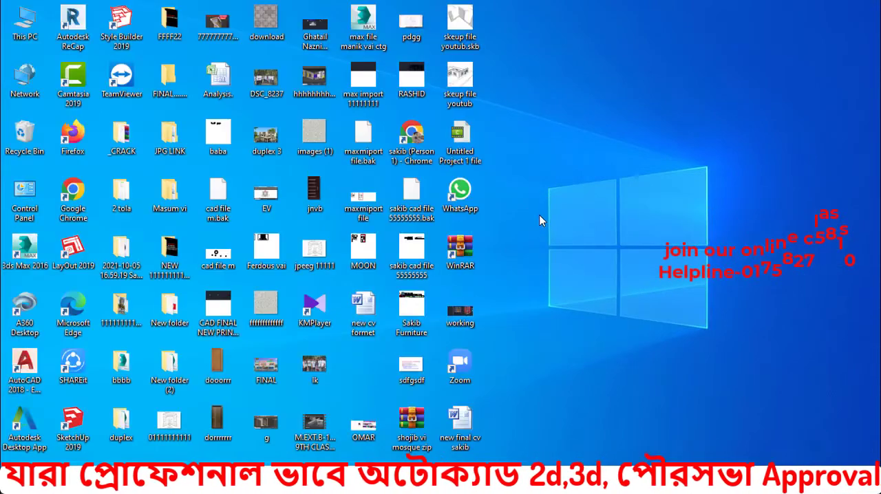
{"action": "right_click", "coordinate": [536, 202]}
{"action": "left_click", "coordinate": [562, 240]}
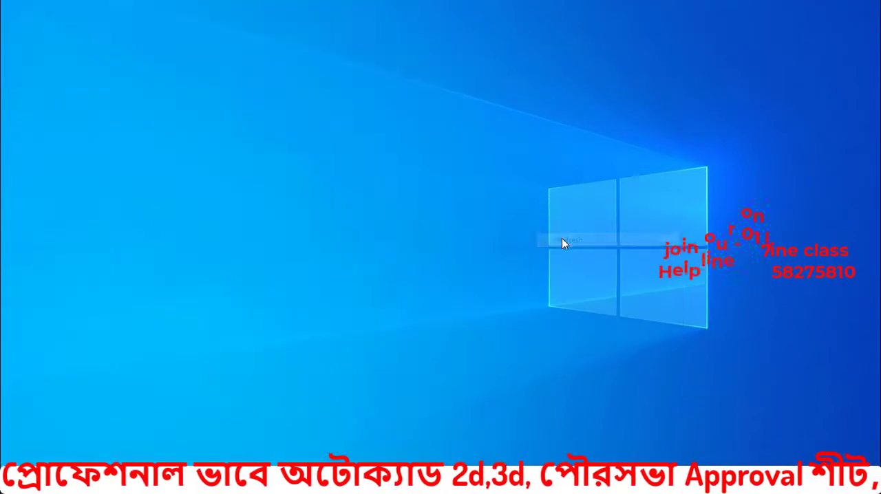
{"action": "right_click", "coordinate": [548, 216]}
{"action": "left_click", "coordinate": [576, 252]}
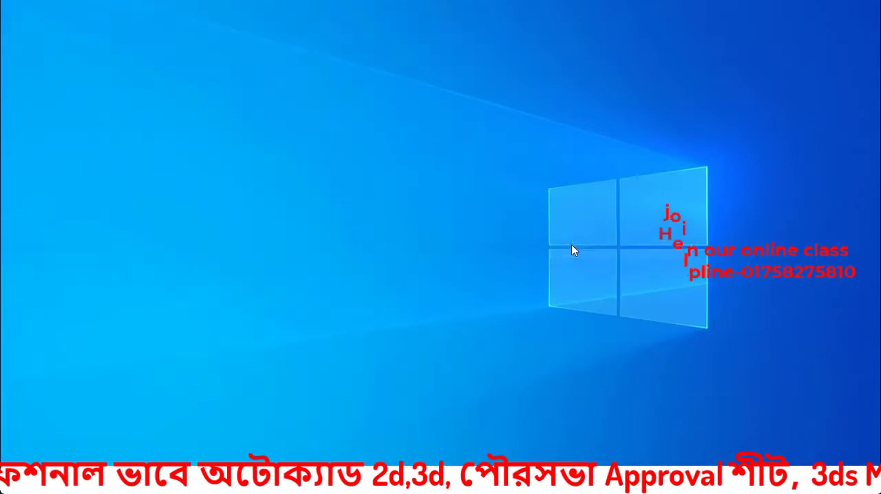
{"action": "right_click", "coordinate": [544, 205]}
{"action": "left_click", "coordinate": [568, 241]}
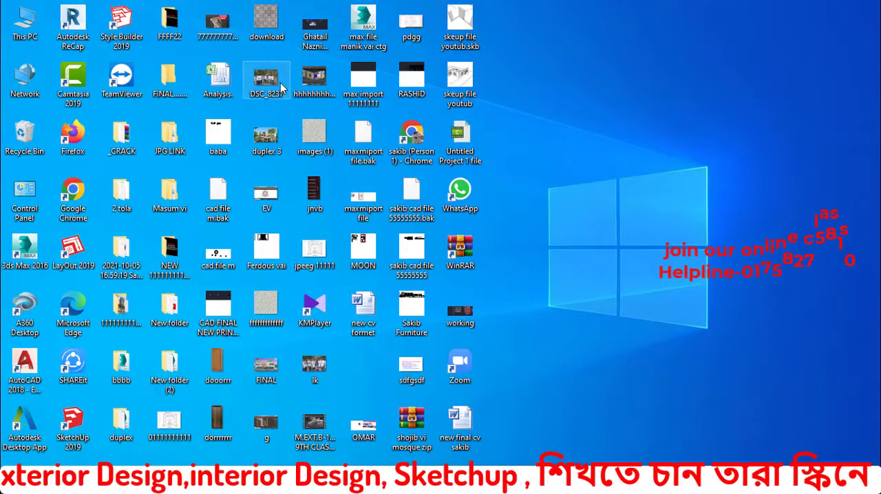
Open the duplex 3 reference image and examine the house's balcony, porch and ground-floor facade at closer range
{"action": "double_click", "coordinate": [268, 136]}
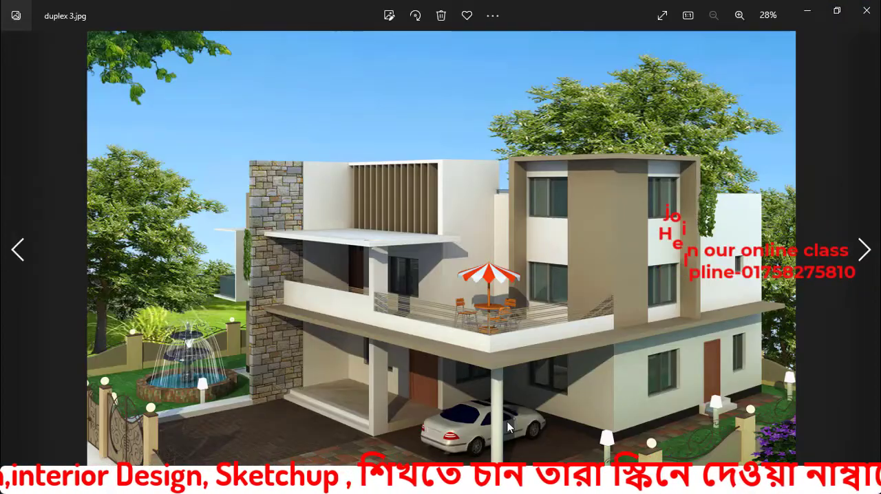
{"action": "scroll", "coordinate": [508, 427], "scroll_direction": "up", "scroll_amount": 1}
{"action": "scroll", "coordinate": [505, 380], "scroll_direction": "up", "scroll_amount": 1}
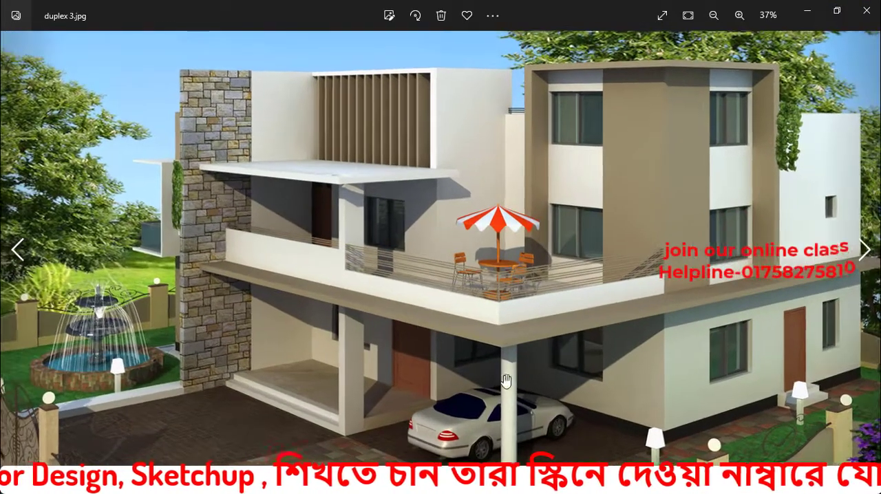
{"action": "left_click_drag", "start_coordinate": [505, 381], "coordinate": [503, 370]}
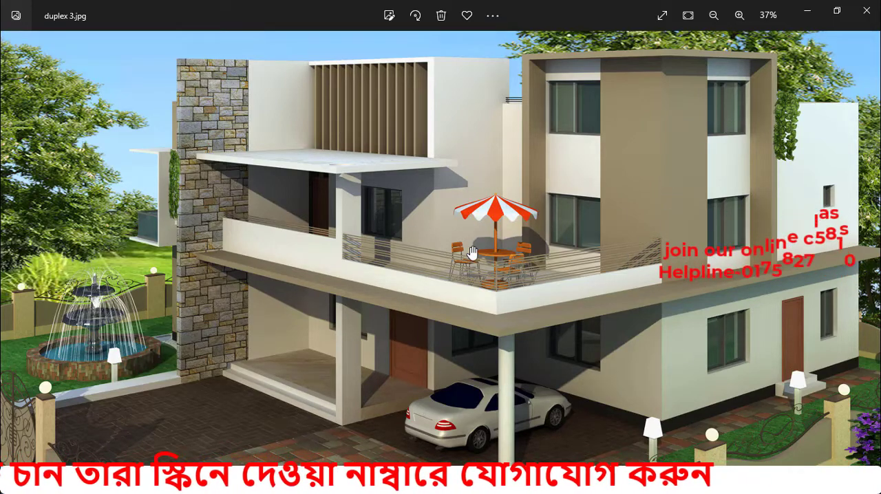
{"action": "left_click", "coordinate": [807, 11]}
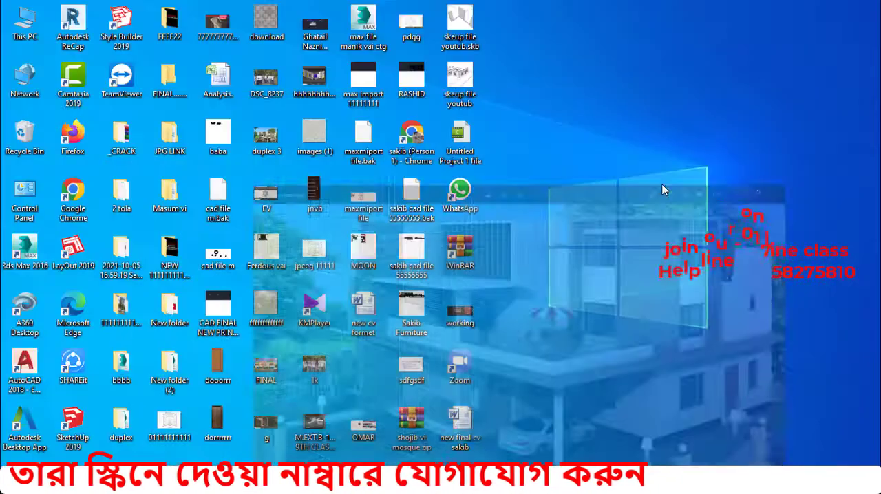
Switch to SketchUp and examine the raised walls with windows and the remaining floor plan lines from several sides
{"action": "left_click", "coordinate": [540, 481]}
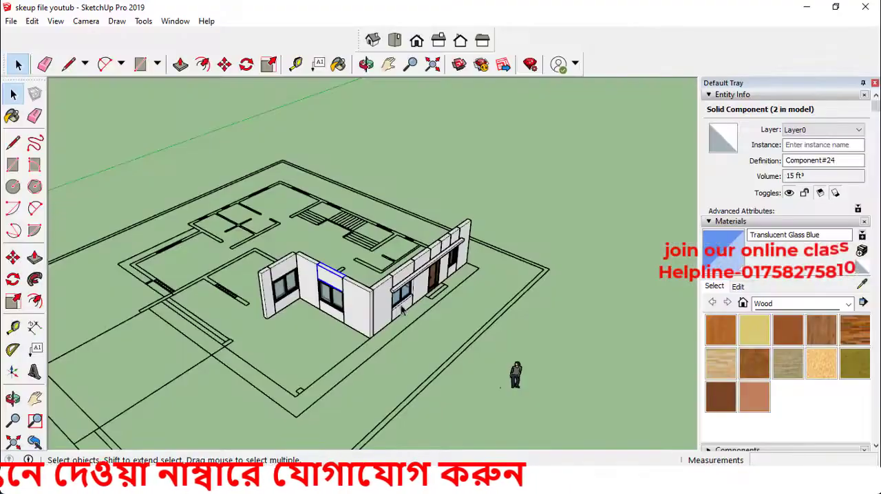
{"action": "scroll", "coordinate": [341, 303], "scroll_direction": "up", "scroll_amount": 4}
{"action": "mouse_move", "coordinate": [341, 304]}
{"action": "middle_mouse_down"}
{"action": "mouse_move", "coordinate": [335, 276]}
{"action": "mouse_move", "coordinate": [352, 234]}
{"action": "mouse_move", "coordinate": [471, 295]}
{"action": "middle_mouse_up"}
{"action": "scroll", "coordinate": [471, 295], "scroll_direction": "down", "scroll_amount": 4}
{"action": "middle_click_drag", "start_coordinate": [307, 320], "coordinate": [417, 391]}
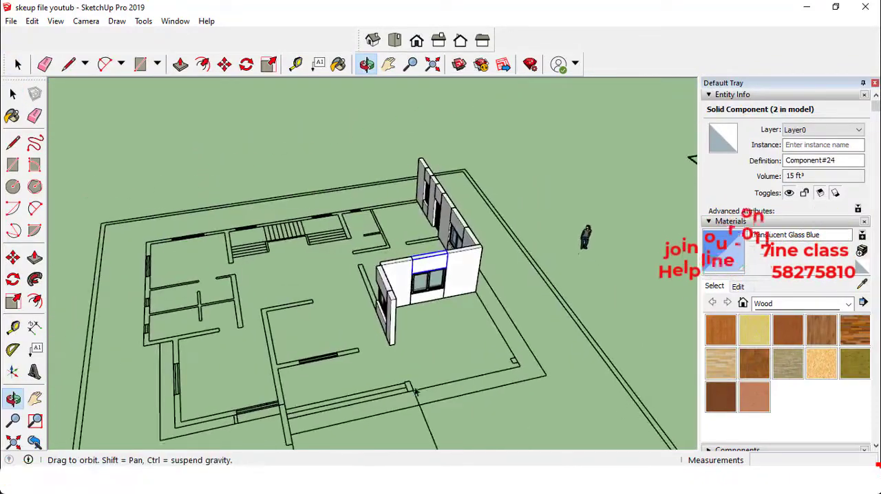
{"action": "scroll", "coordinate": [336, 369], "scroll_direction": "up", "scroll_amount": 2}
{"action": "mouse_move", "coordinate": [316, 372]}
{"action": "middle_mouse_down"}
{"action": "mouse_move", "coordinate": [336, 379]}
{"action": "mouse_move", "coordinate": [245, 344]}
{"action": "mouse_move", "coordinate": [295, 340]}
{"action": "mouse_move", "coordinate": [278, 314]}
{"action": "mouse_move", "coordinate": [429, 309]}
{"action": "mouse_move", "coordinate": [408, 306]}
{"action": "middle_mouse_up"}
{"action": "scroll", "coordinate": [313, 317], "scroll_direction": "up", "scroll_amount": 3}
{"action": "scroll", "coordinate": [334, 308], "scroll_direction": "down", "scroll_amount": 4}
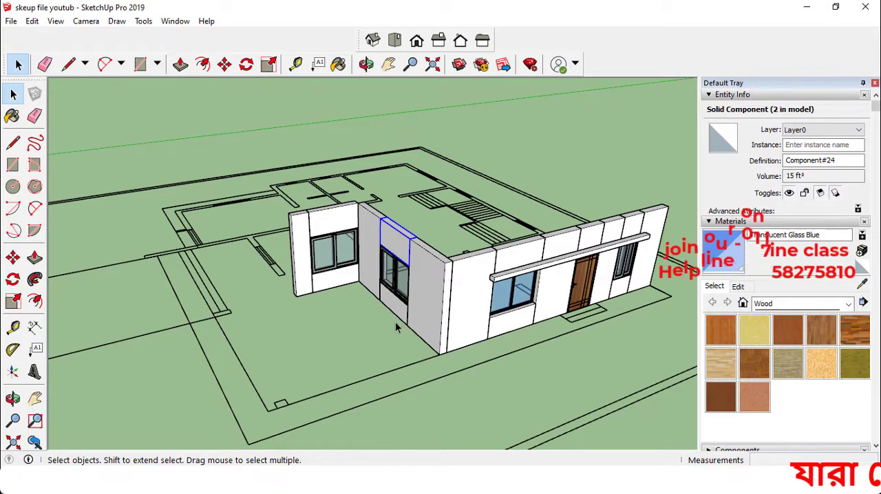
{"action": "mouse_move", "coordinate": [394, 321]}
{"action": "middle_mouse_down"}
{"action": "mouse_move", "coordinate": [392, 309]}
{"action": "mouse_move", "coordinate": [412, 318]}
{"action": "middle_mouse_up"}
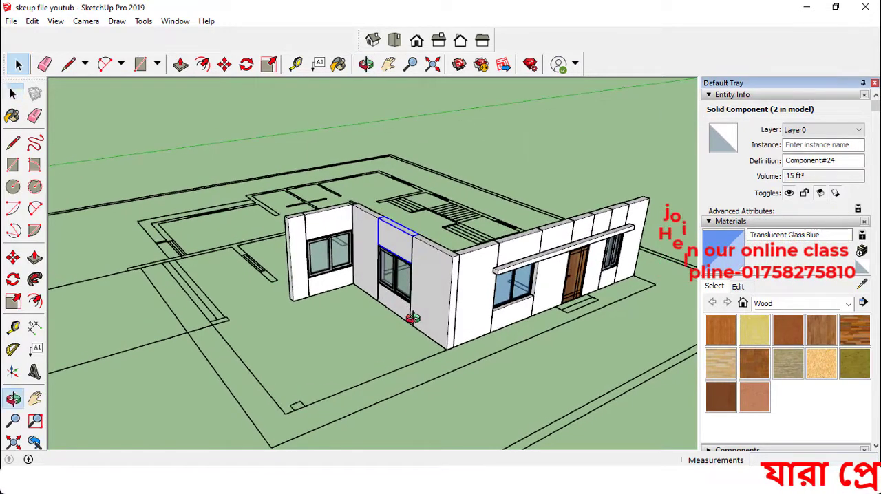
{"action": "scroll", "coordinate": [458, 299], "scroll_direction": "down", "scroll_amount": 3}
{"action": "mouse_move", "coordinate": [328, 289]}
{"action": "middle_mouse_down"}
{"action": "mouse_move", "coordinate": [376, 310]}
{"action": "mouse_move", "coordinate": [303, 284]}
{"action": "middle_mouse_up"}
{"action": "scroll", "coordinate": [300, 282], "scroll_direction": "up", "scroll_amount": 2}
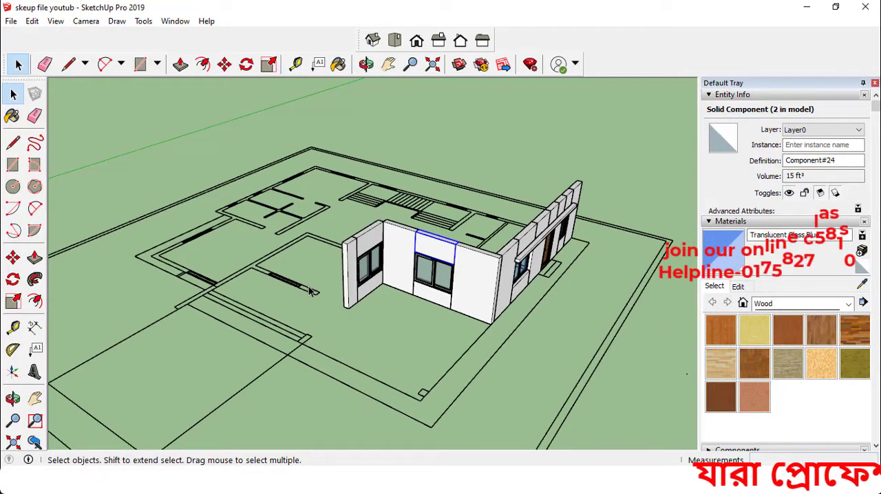
{"action": "scroll", "coordinate": [506, 306], "scroll_direction": "down", "scroll_amount": 2}
{"action": "middle_click_drag", "start_coordinate": [344, 301], "coordinate": [406, 340]}
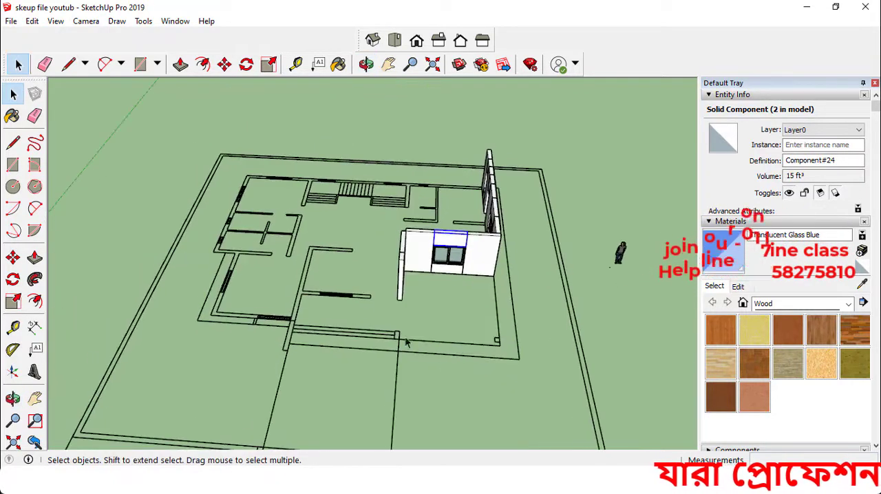
{"action": "scroll", "coordinate": [348, 300], "scroll_direction": "up", "scroll_amount": 5}
{"action": "mouse_move", "coordinate": [349, 300]}
{"action": "middle_mouse_down"}
{"action": "mouse_move", "coordinate": [345, 320]}
{"action": "mouse_move", "coordinate": [299, 304]}
{"action": "middle_mouse_up"}
{"action": "scroll", "coordinate": [355, 311], "scroll_direction": "up", "scroll_amount": 2}
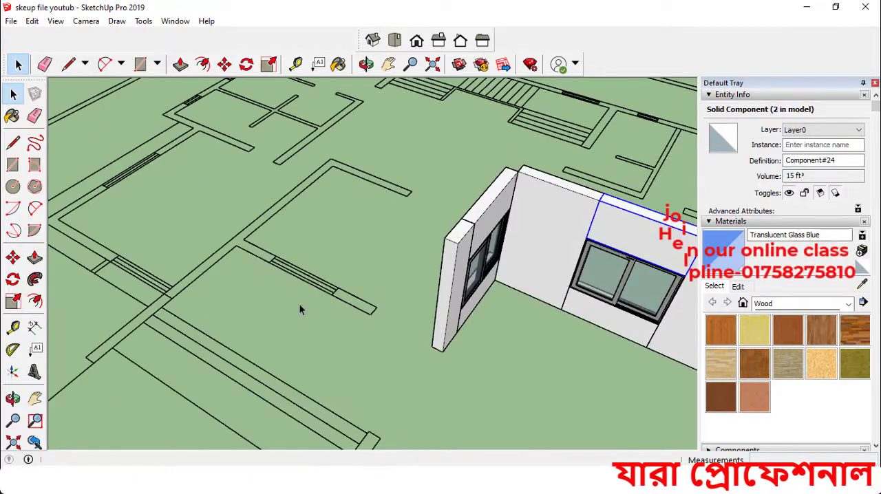
{"action": "scroll", "coordinate": [358, 305], "scroll_direction": "up", "scroll_amount": 2}
{"action": "scroll", "coordinate": [356, 310], "scroll_direction": "down", "scroll_amount": 2}
{"action": "mouse_move", "coordinate": [357, 311]}
{"action": "middle_mouse_down"}
{"action": "mouse_move", "coordinate": [437, 330]}
{"action": "mouse_move", "coordinate": [406, 335]}
{"action": "mouse_move", "coordinate": [377, 298]}
{"action": "middle_mouse_up"}
{"action": "scroll", "coordinate": [436, 330], "scroll_direction": "up", "scroll_amount": 2}
{"action": "scroll", "coordinate": [377, 299], "scroll_direction": "down", "scroll_amount": 4}
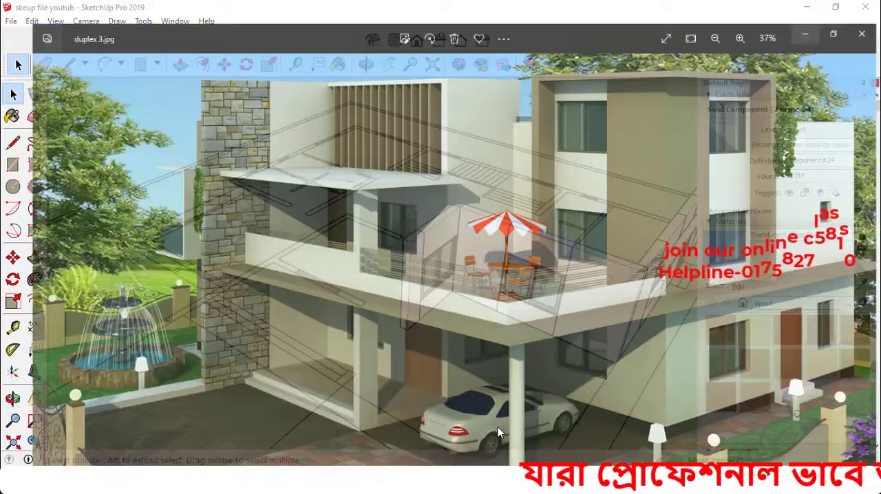
Check the entrance door area beneath the balcony in the duplex 3 reference image
{"action": "scroll", "coordinate": [408, 378], "scroll_direction": "down", "scroll_amount": 2}
{"action": "scroll", "coordinate": [425, 397], "scroll_direction": "up", "scroll_amount": 3}
{"action": "scroll", "coordinate": [424, 396], "scroll_direction": "up", "scroll_amount": 3}
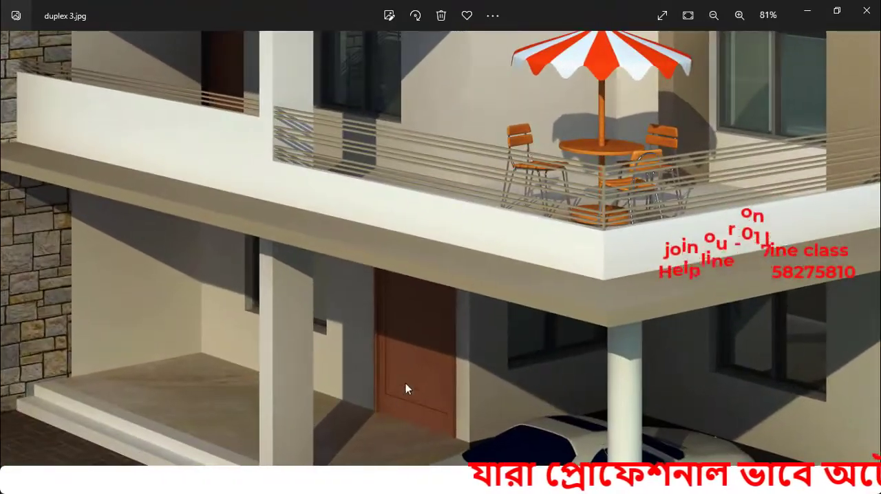
{"action": "left_click", "coordinate": [816, 9]}
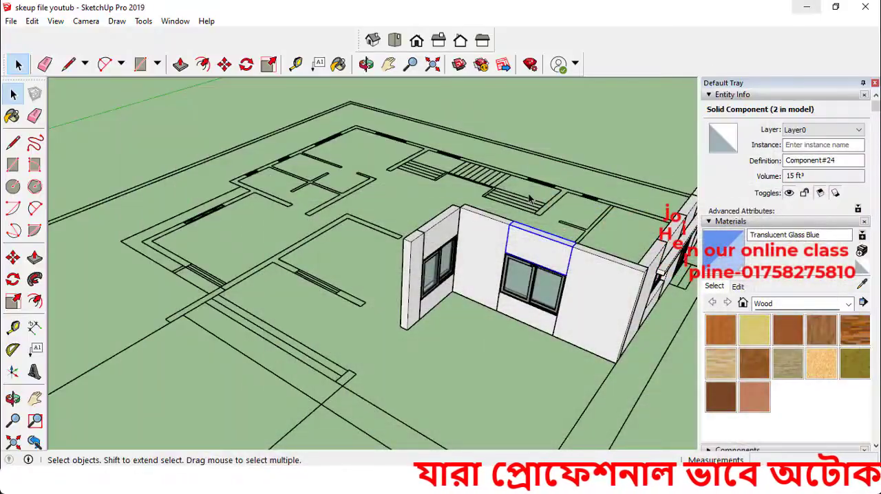
Draw a rectangle filling the door gap between the plan's wall end and the corner of the raised wall
{"action": "scroll", "coordinate": [372, 320], "scroll_direction": "up", "scroll_amount": 4}
{"action": "middle_click_drag", "start_coordinate": [372, 321], "coordinate": [432, 304]}
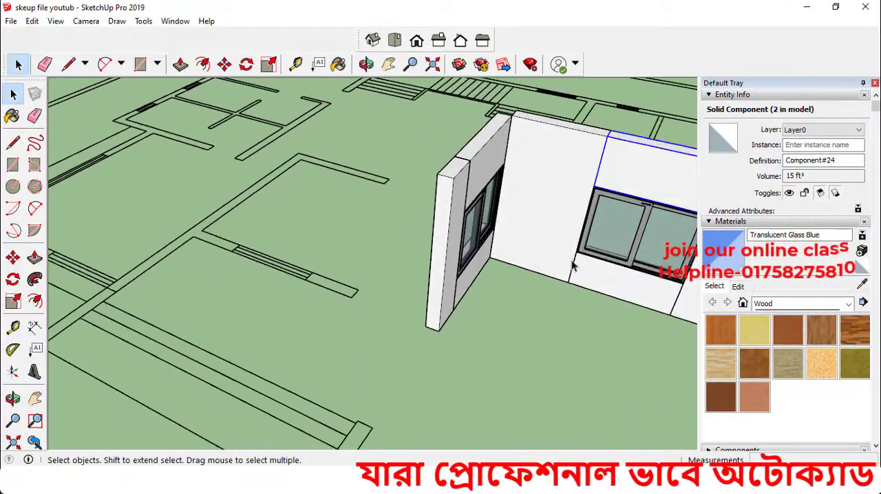
{"action": "middle_click_drag", "start_coordinate": [506, 297], "coordinate": [639, 309]}
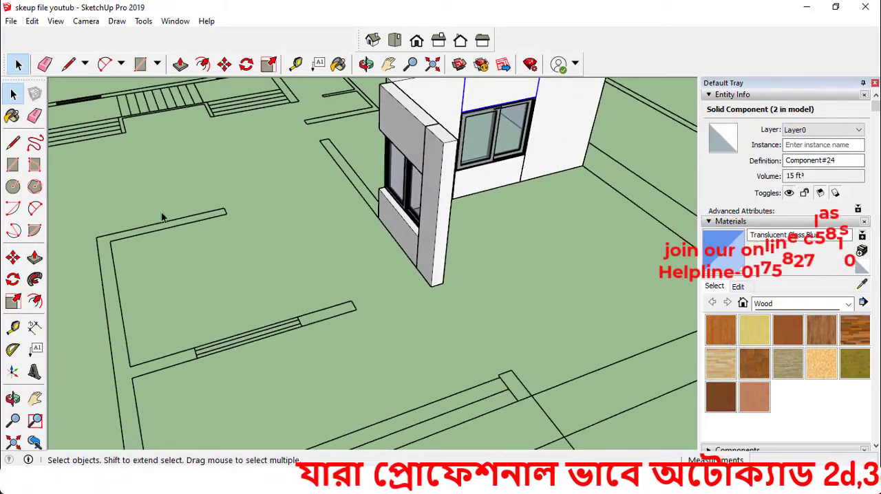
{"action": "middle_click_drag", "start_coordinate": [240, 299], "coordinate": [140, 276]}
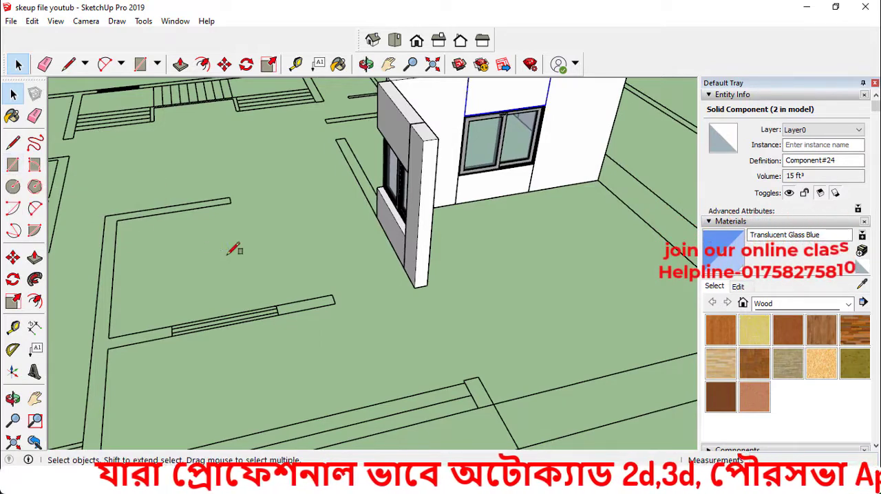
{"action": "key", "text": "r"}
{"action": "scroll", "coordinate": [347, 294], "scroll_direction": "up", "scroll_amount": 2}
{"action": "left_click", "coordinate": [325, 289]}
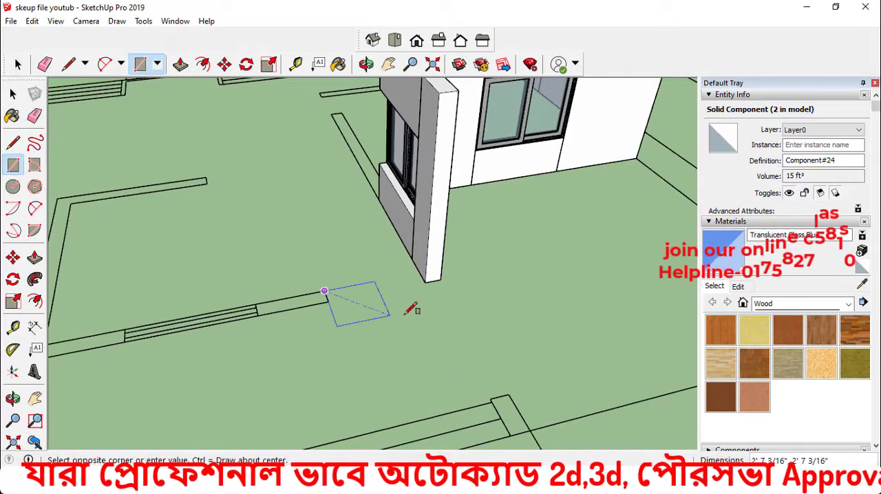
{"action": "left_click", "coordinate": [425, 282]}
{"action": "key", "text": "space"}
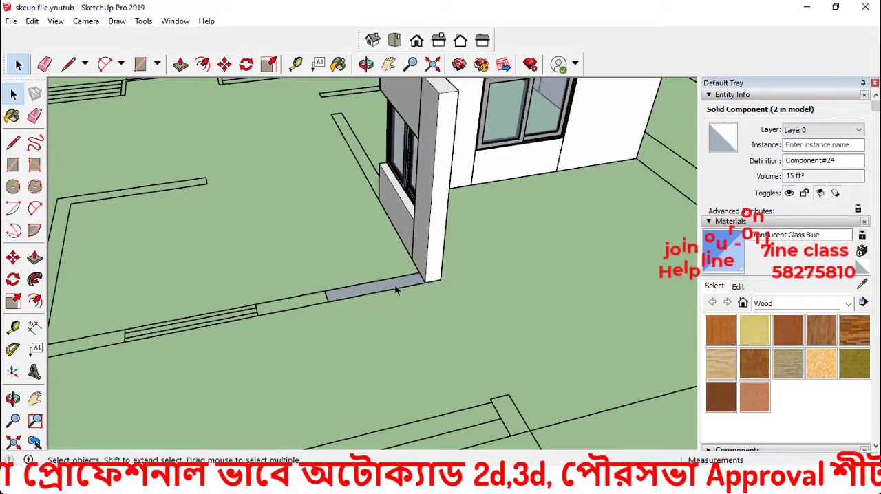
Turn the rectangular face in the door gap into a component with the default settings
{"action": "scroll", "coordinate": [390, 289], "scroll_direction": "up", "scroll_amount": 1}
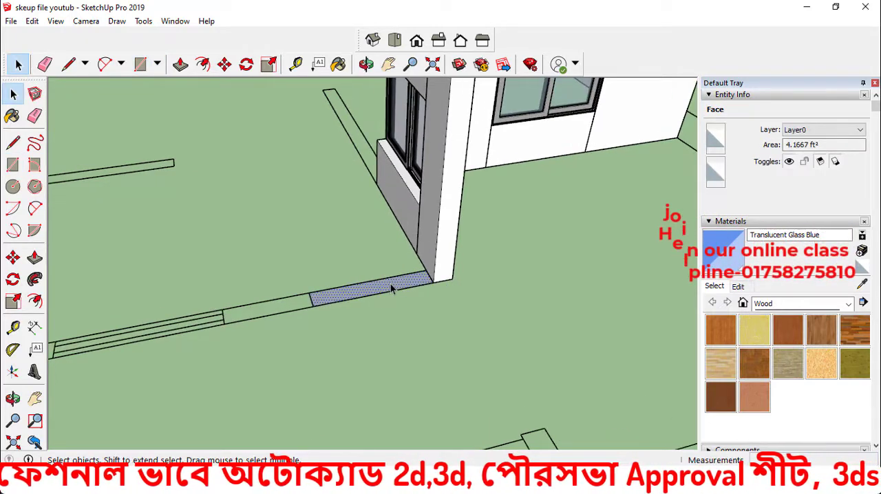
{"action": "key", "text": "g"}
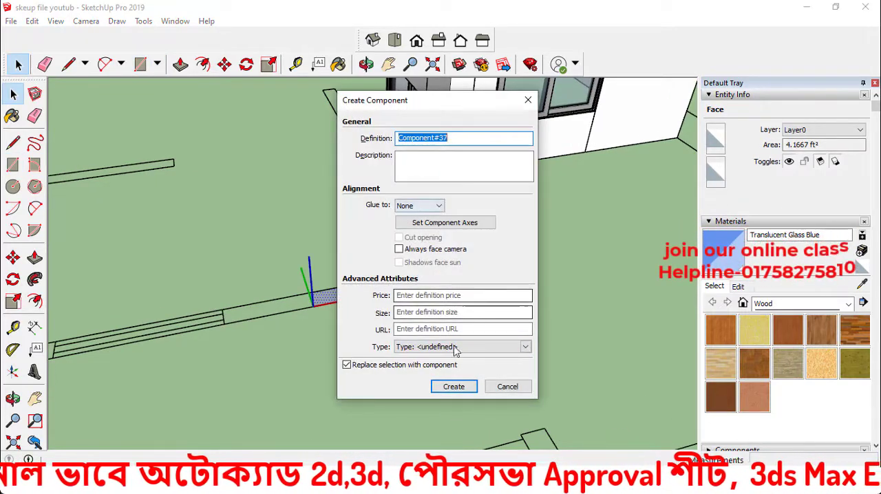
{"action": "left_click", "coordinate": [452, 387]}
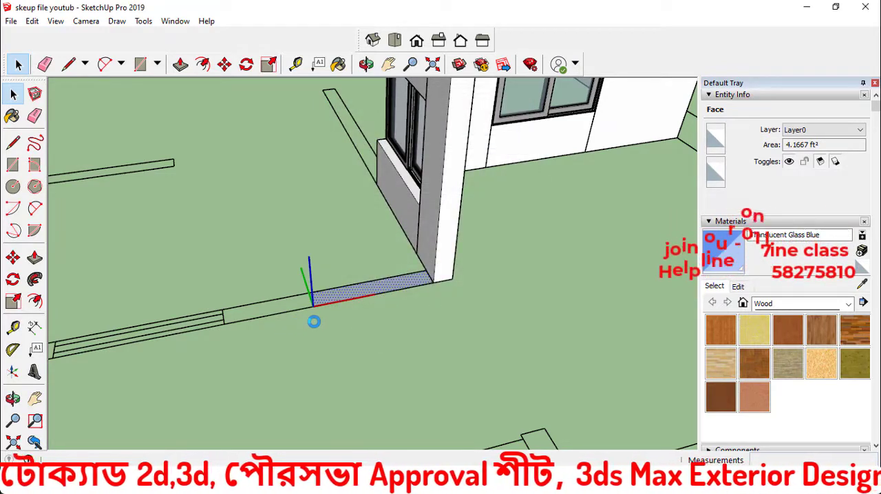
Extrude the rectangular face inside the door-gap component upward 3' into a solid wall block
{"action": "middle_click_drag", "start_coordinate": [392, 324], "coordinate": [269, 327]}
{"action": "left_click", "coordinate": [345, 317]}
{"action": "scroll", "coordinate": [321, 282], "scroll_direction": "up", "scroll_amount": 2}
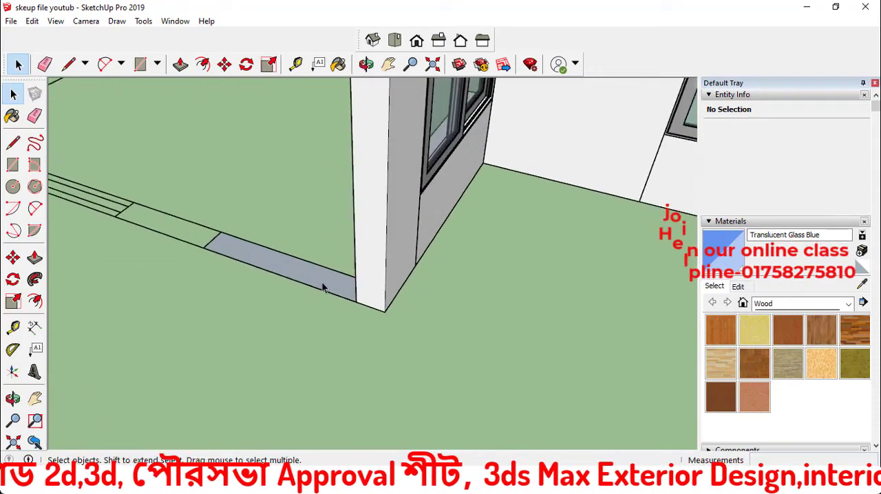
{"action": "scroll", "coordinate": [321, 282], "scroll_direction": "up", "scroll_amount": 1}
{"action": "scroll", "coordinate": [320, 284], "scroll_direction": "up", "scroll_amount": 1}
{"action": "double_click", "coordinate": [319, 282]}
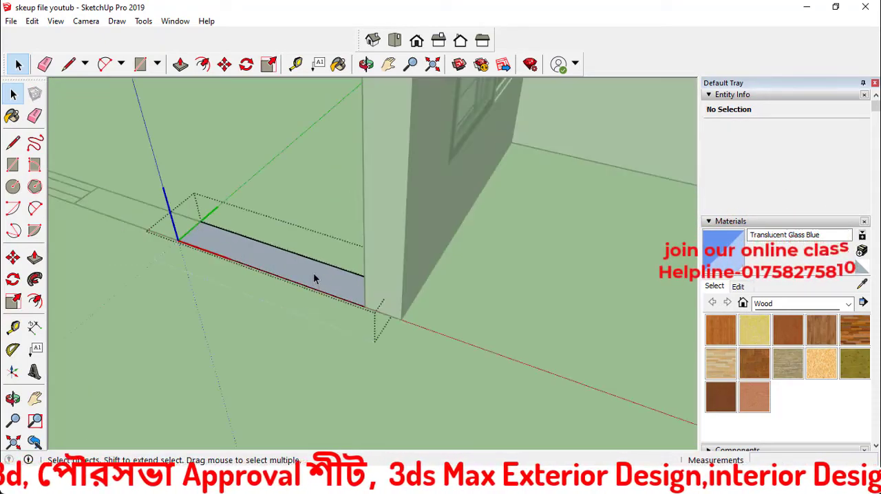
{"action": "left_click", "coordinate": [314, 273]}
{"action": "key", "text": "p"}
{"action": "scroll", "coordinate": [314, 278], "scroll_direction": "up", "scroll_amount": 1}
{"action": "left_click", "coordinate": [314, 278]}
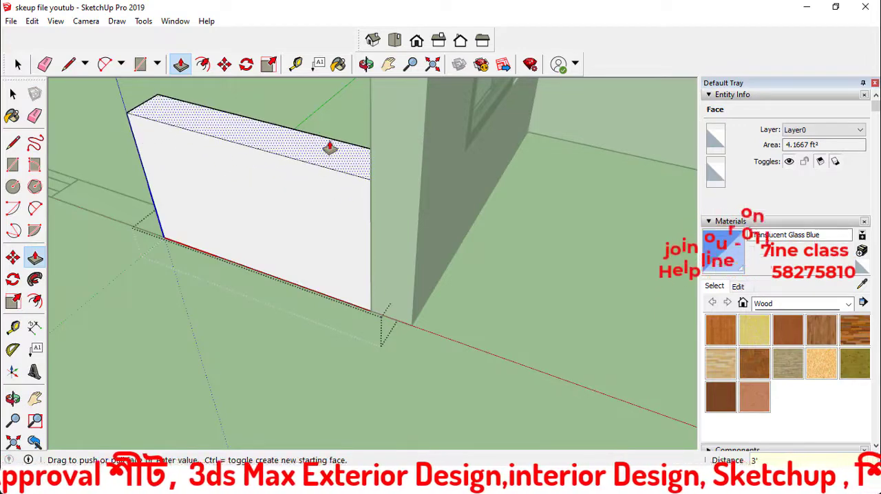
{"action": "left_click", "coordinate": [330, 146]}
{"action": "key", "text": "space"}
{"action": "scroll", "coordinate": [271, 330], "scroll_direction": "down", "scroll_amount": 1}
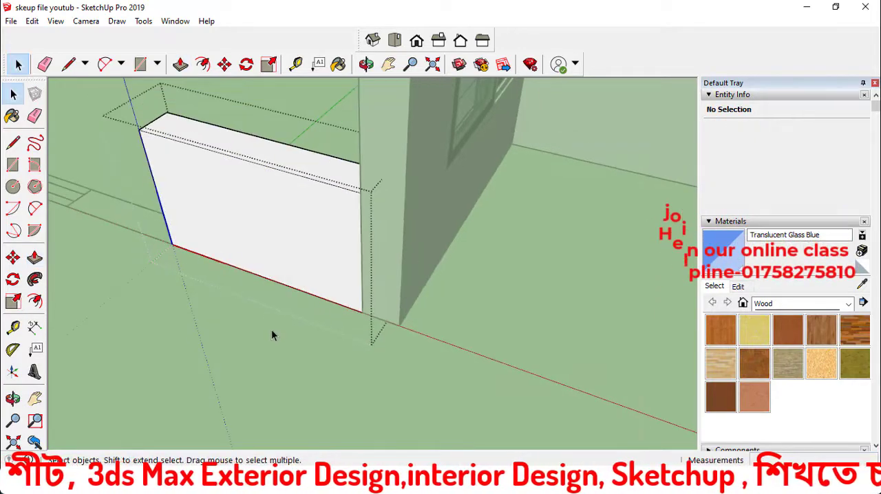
{"action": "scroll", "coordinate": [271, 329], "scroll_direction": "down", "scroll_amount": 3}
{"action": "middle_click_drag", "start_coordinate": [271, 329], "coordinate": [295, 291]}
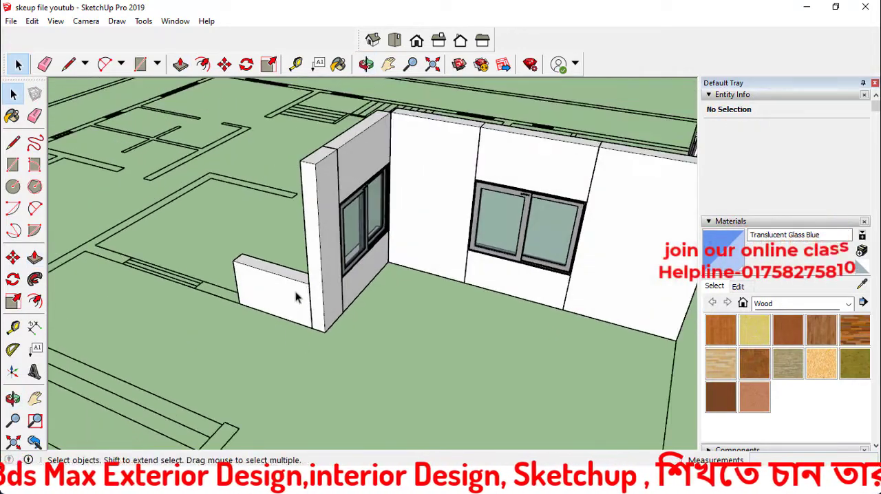
Move the wall block straight up until its top is level with the top of the adjoining wall
{"action": "left_click", "coordinate": [301, 313]}
{"action": "key", "text": "m"}
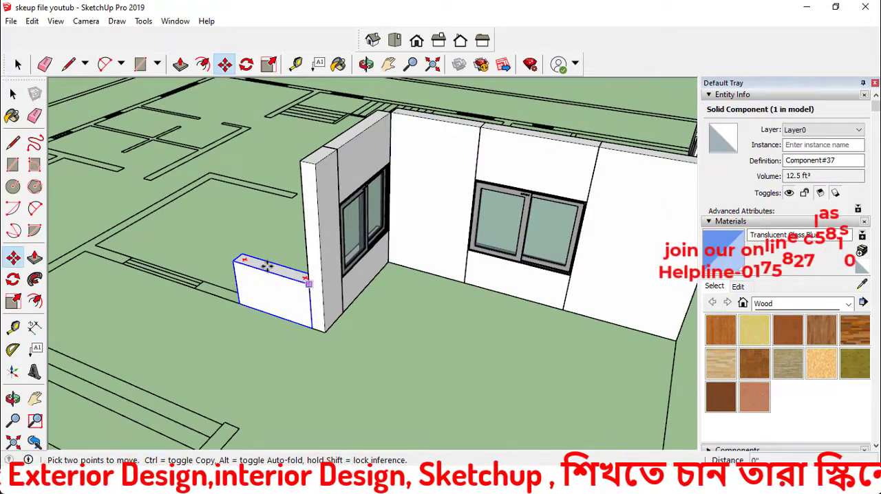
{"action": "scroll", "coordinate": [283, 178], "scroll_direction": "up", "scroll_amount": 3}
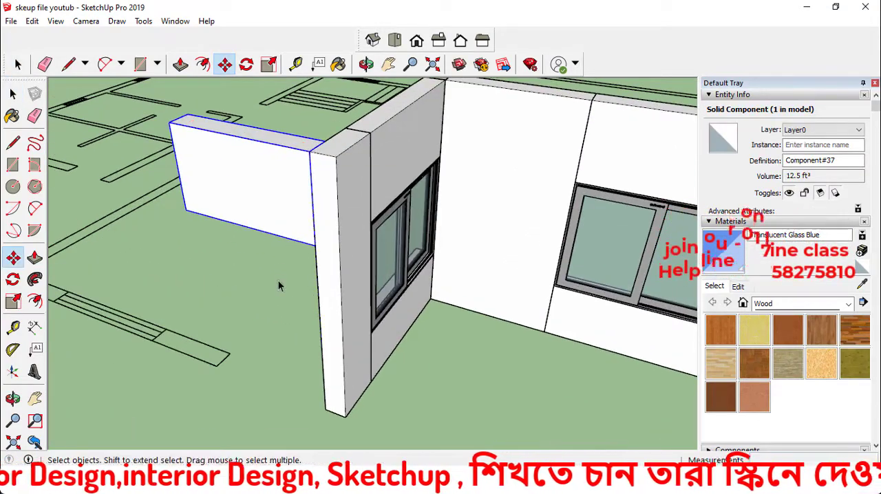
{"action": "left_click", "coordinate": [212, 267]}
{"action": "scroll", "coordinate": [212, 266], "scroll_direction": "down", "scroll_amount": 5}
{"action": "middle_click_drag", "start_coordinate": [218, 267], "coordinate": [483, 285]}
{"action": "scroll", "coordinate": [461, 263], "scroll_direction": "up", "scroll_amount": 3}
{"action": "left_click", "coordinate": [461, 264]}
{"action": "scroll", "coordinate": [461, 262], "scroll_direction": "down", "scroll_amount": 2}
{"action": "key", "text": "m"}
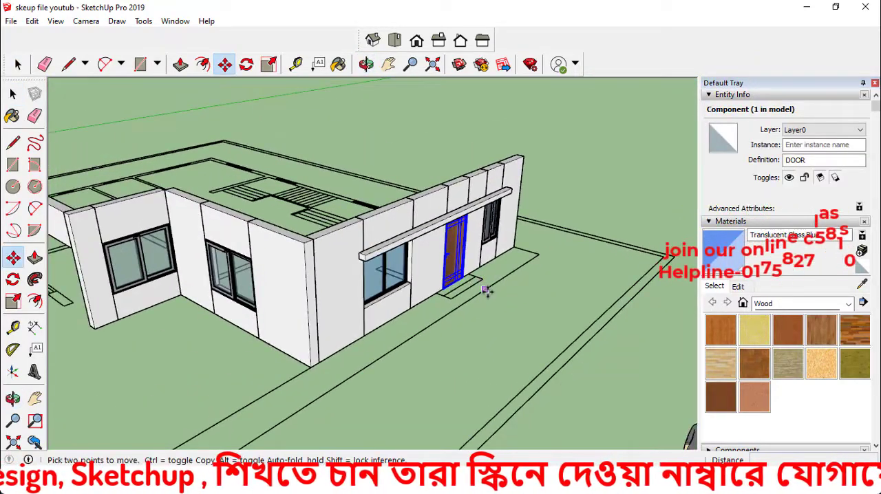
{"action": "key", "text": "space"}
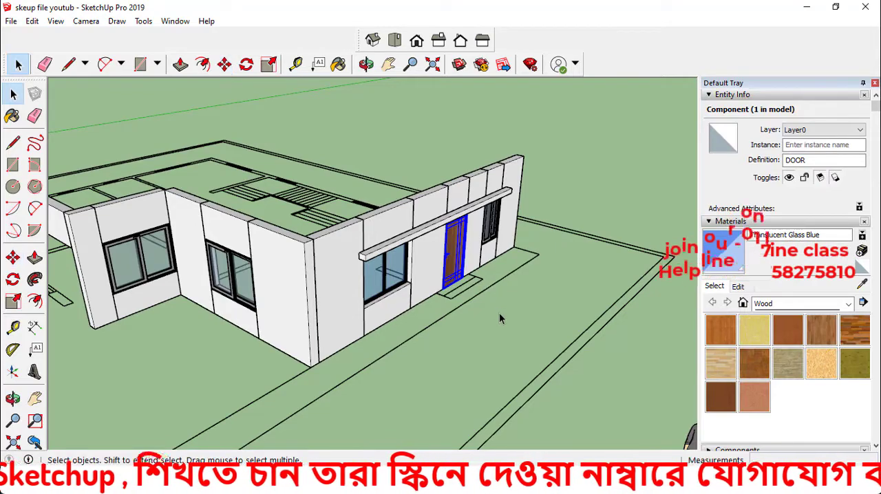
{"action": "left_click", "coordinate": [499, 313]}
Copy the wooden door from the porch-side wall to the open ground beside the new entrance gap
{"action": "scroll", "coordinate": [455, 263], "scroll_direction": "up", "scroll_amount": 3}
{"action": "left_click", "coordinate": [457, 264]}
{"action": "scroll", "coordinate": [456, 263], "scroll_direction": "down", "scroll_amount": 3}
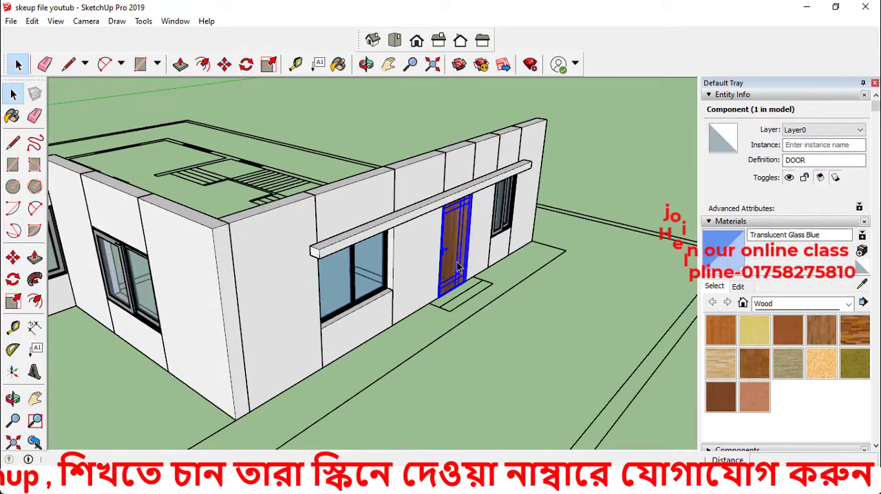
{"action": "key", "text": "m"}
{"action": "scroll", "coordinate": [463, 294], "scroll_direction": "up", "scroll_amount": 3}
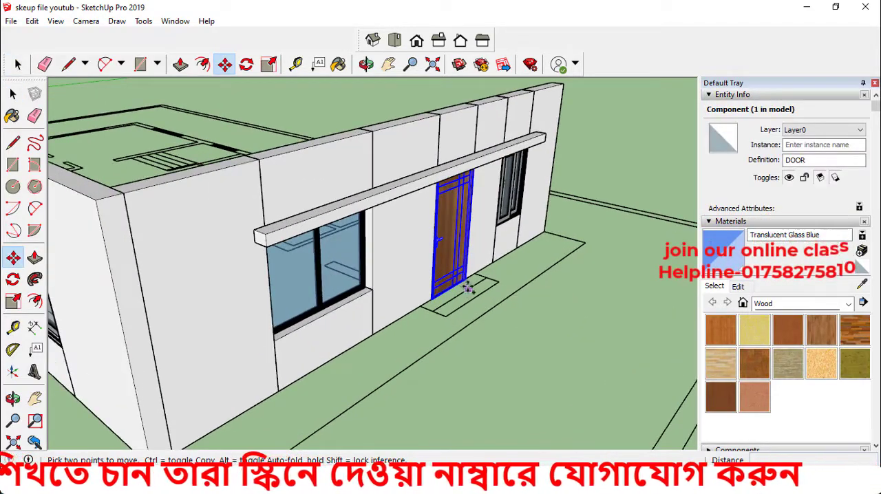
{"action": "key", "text": "ctrl"}
{"action": "left_click", "coordinate": [542, 289]}
{"action": "scroll", "coordinate": [580, 321], "scroll_direction": "down", "scroll_amount": 5}
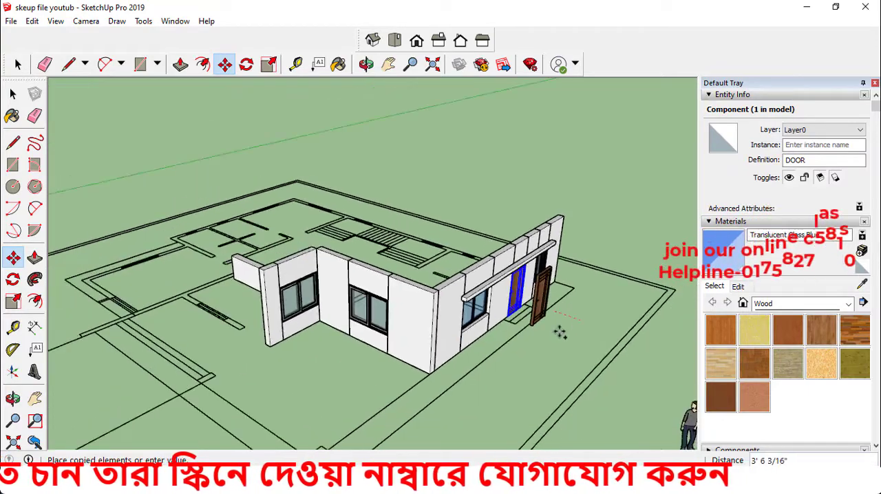
{"action": "middle_click_drag", "start_coordinate": [288, 353], "coordinate": [440, 332]}
{"action": "scroll", "coordinate": [286, 366], "scroll_direction": "up", "scroll_amount": 2}
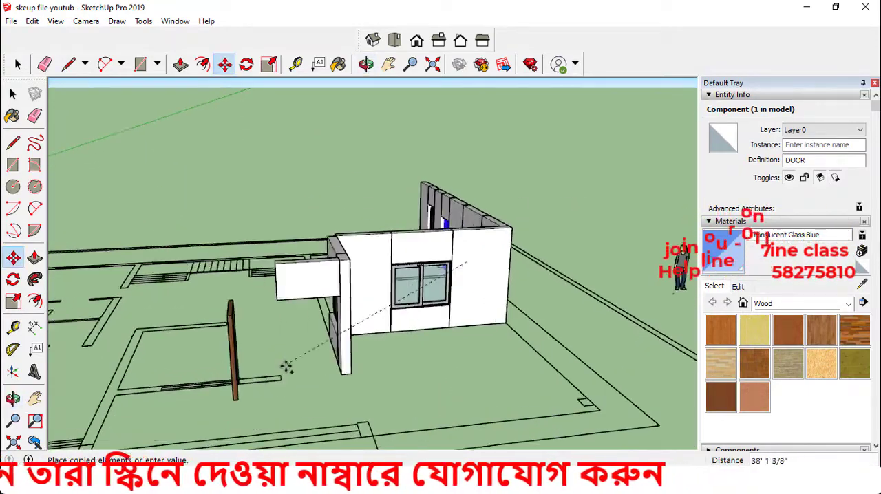
{"action": "left_click", "coordinate": [308, 368]}
Rotate the door copy 90 degrees about the vertical axis to align it with the raised wall panel
{"action": "middle_click_drag", "start_coordinate": [307, 367], "coordinate": [181, 350]}
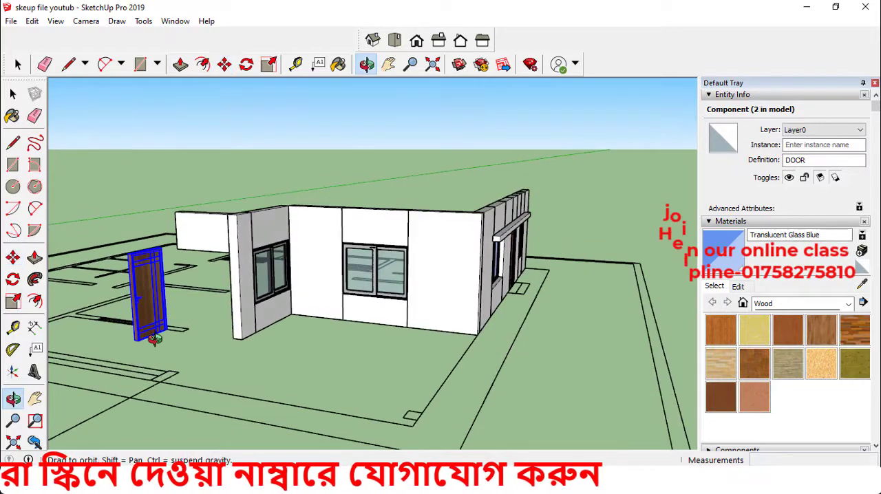
{"action": "scroll", "coordinate": [172, 372], "scroll_direction": "up", "scroll_amount": 2}
{"action": "scroll", "coordinate": [166, 380], "scroll_direction": "up", "scroll_amount": 2}
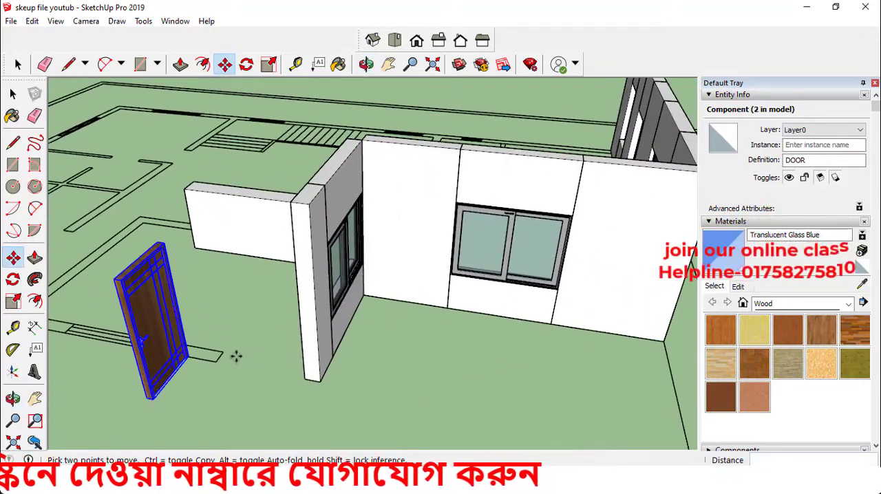
{"action": "left_click", "coordinate": [13, 280]}
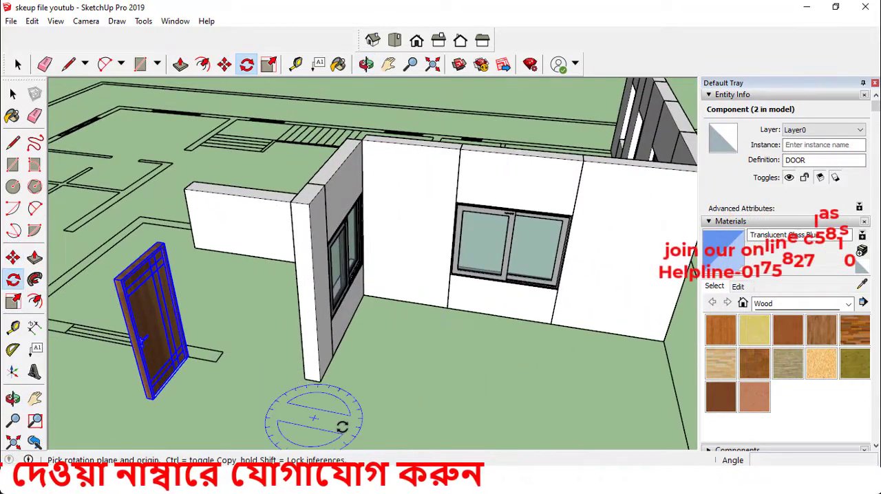
{"action": "scroll", "coordinate": [323, 413], "scroll_direction": "up", "scroll_amount": 1}
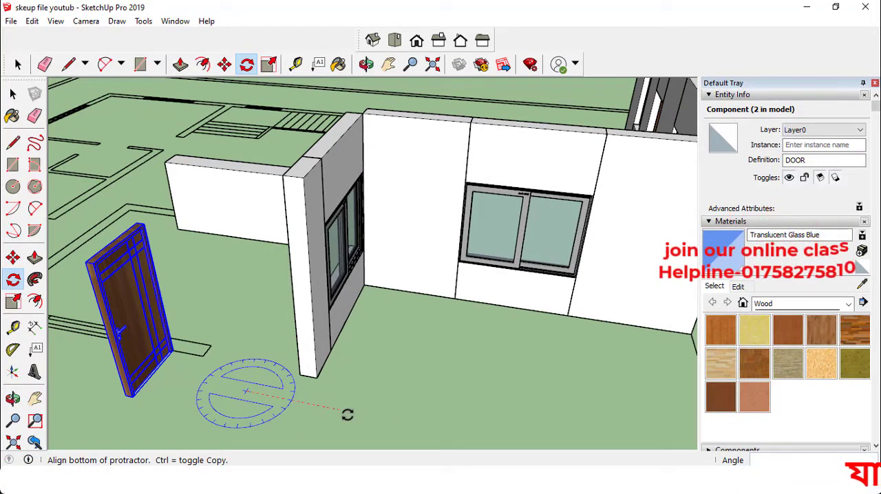
{"action": "left_click", "coordinate": [346, 414]}
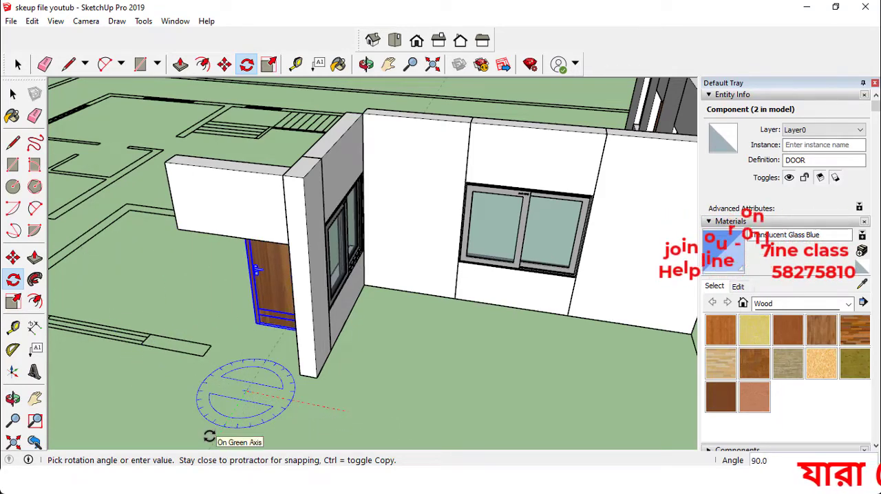
{"action": "scroll", "coordinate": [218, 435], "scroll_direction": "up", "scroll_amount": 2}
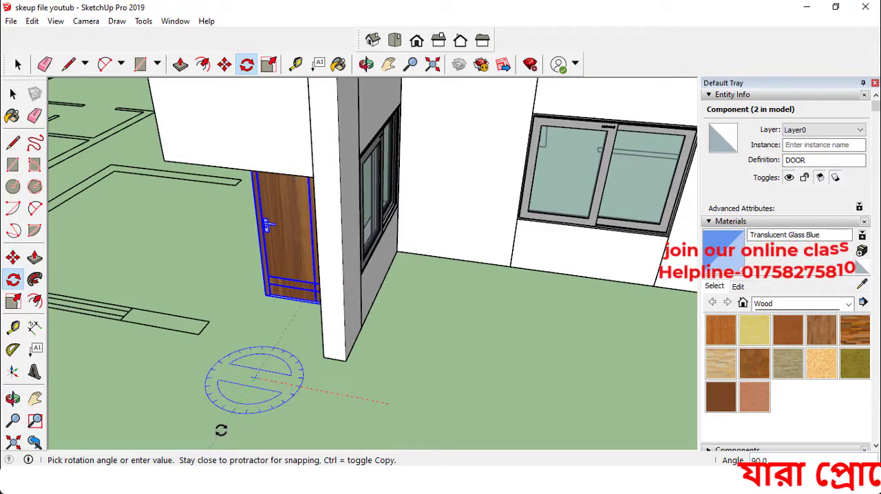
{"action": "left_click", "coordinate": [221, 429]}
{"action": "scroll", "coordinate": [226, 415], "scroll_direction": "down", "scroll_amount": 3}
{"action": "middle_click_drag", "start_coordinate": [346, 366], "coordinate": [433, 284]}
{"action": "scroll", "coordinate": [413, 296], "scroll_direction": "up", "scroll_amount": 2}
{"action": "middle_click_drag", "start_coordinate": [385, 304], "coordinate": [281, 143]}
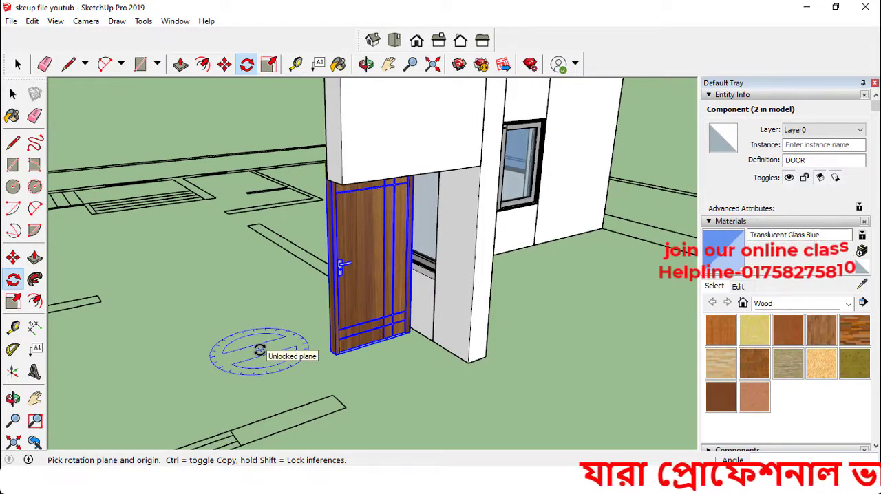
{"action": "key", "text": "space"}
{"action": "left_click", "coordinate": [369, 379]}
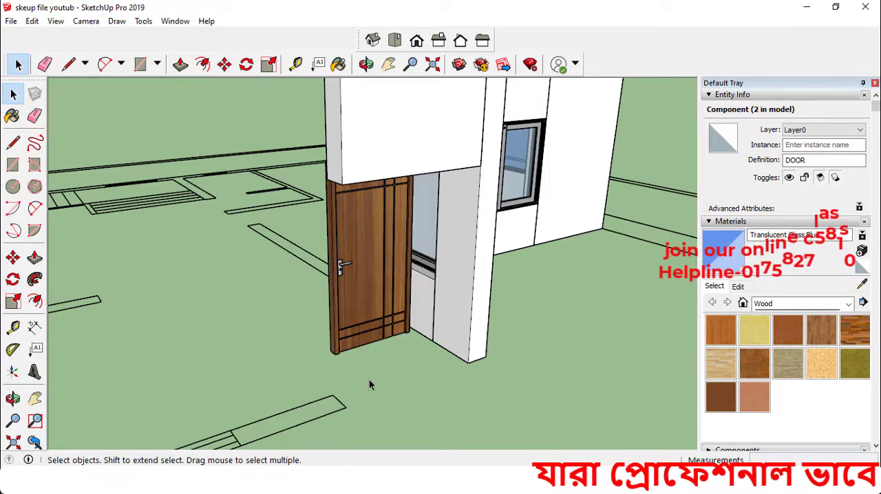
Move the door copy by its top corner to the lower corner at the free end of the raised panel
{"action": "middle_click_drag", "start_coordinate": [369, 378], "coordinate": [349, 320]}
{"action": "left_click", "coordinate": [374, 305]}
{"action": "key", "text": "m"}
{"action": "middle_click_drag", "start_coordinate": [344, 213], "coordinate": [432, 234]}
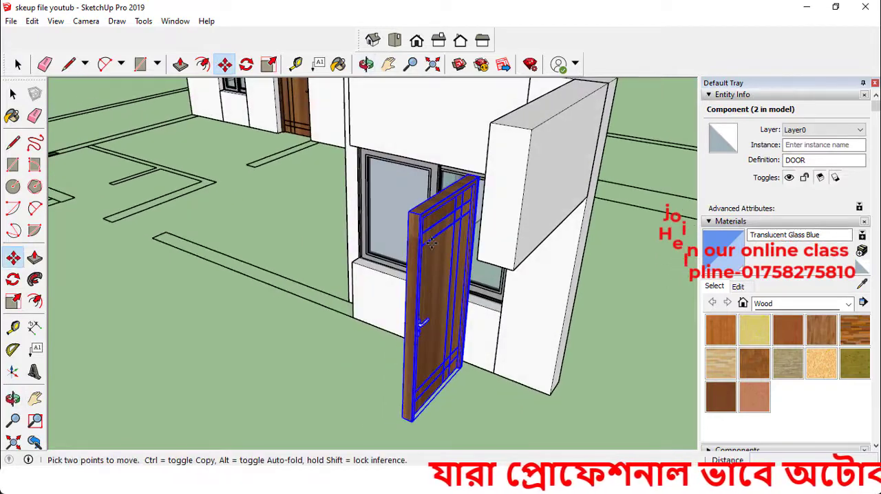
{"action": "scroll", "coordinate": [429, 223], "scroll_direction": "up", "scroll_amount": 3}
{"action": "left_click", "coordinate": [428, 223]}
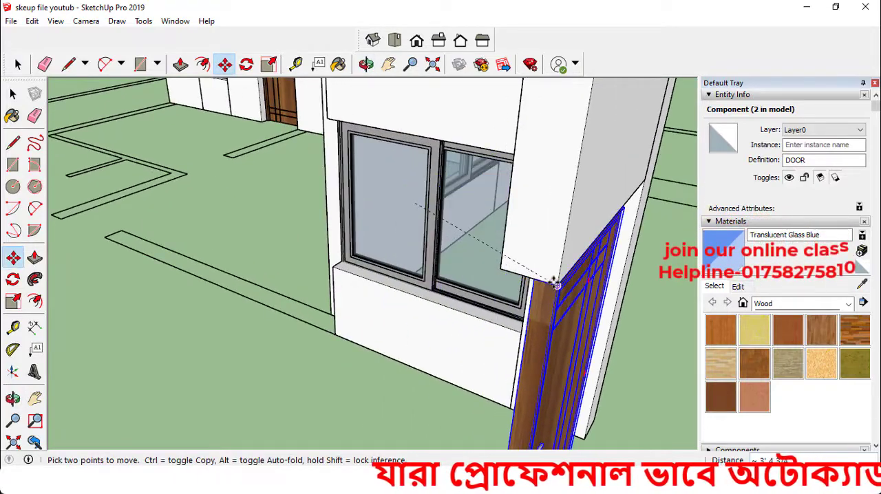
{"action": "left_click", "coordinate": [542, 278]}
Slide the door copy about 10 3/8" along the panel's lower edge toward the corner wall
{"action": "scroll", "coordinate": [445, 268], "scroll_direction": "down", "scroll_amount": 3}
{"action": "middle_click_drag", "start_coordinate": [491, 307], "coordinate": [358, 283]}
{"action": "middle_click_drag", "start_coordinate": [373, 343], "coordinate": [296, 369]}
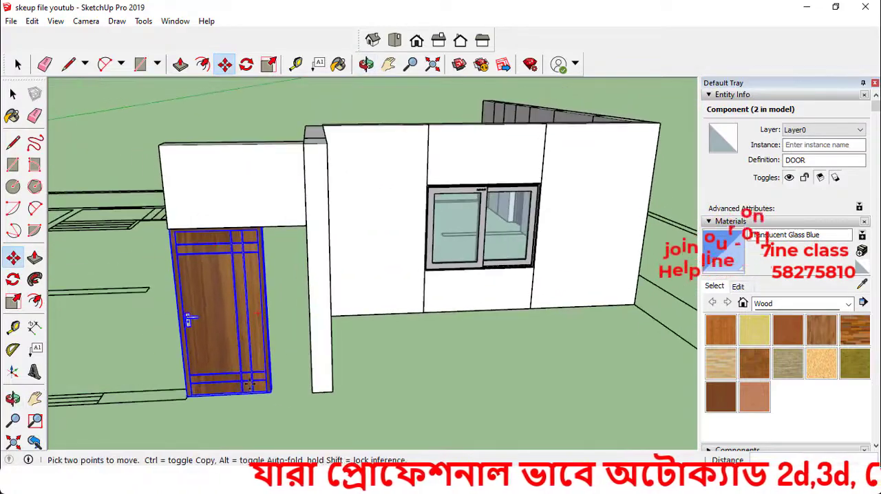
{"action": "scroll", "coordinate": [222, 394], "scroll_direction": "up", "scroll_amount": 1}
{"action": "scroll", "coordinate": [210, 206], "scroll_direction": "up", "scroll_amount": 1}
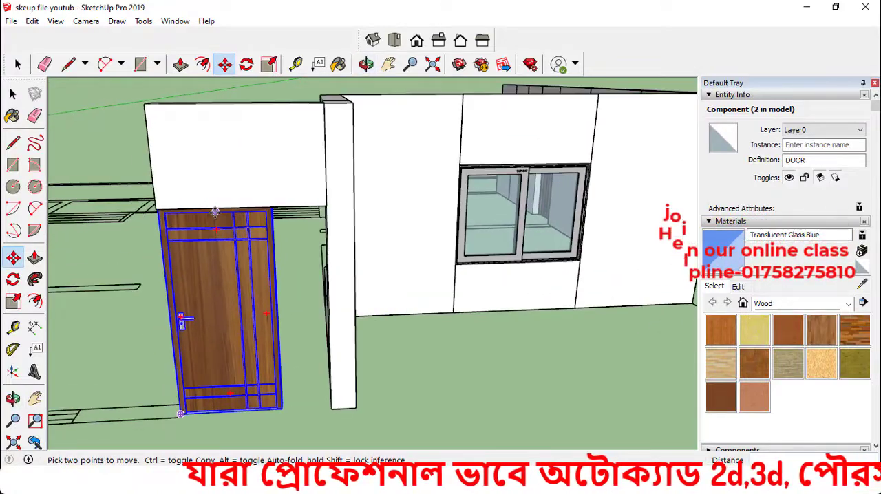
{"action": "left_click", "coordinate": [215, 206]}
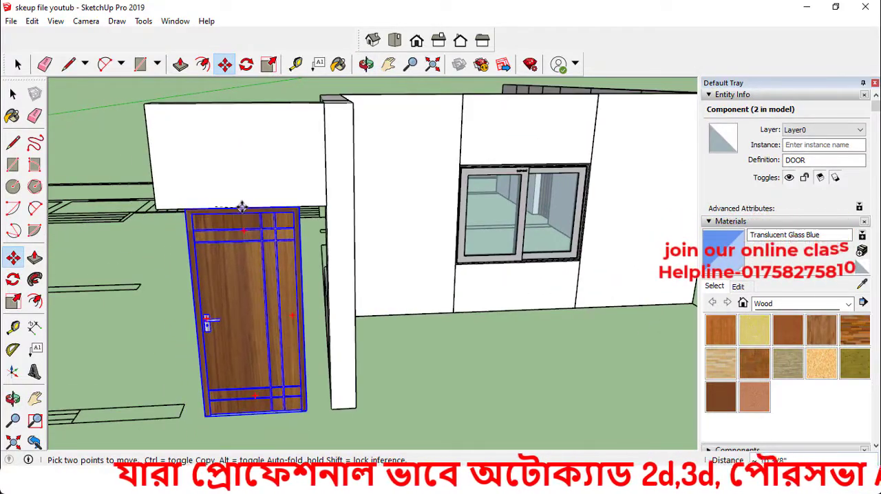
{"action": "left_click", "coordinate": [16, 98]}
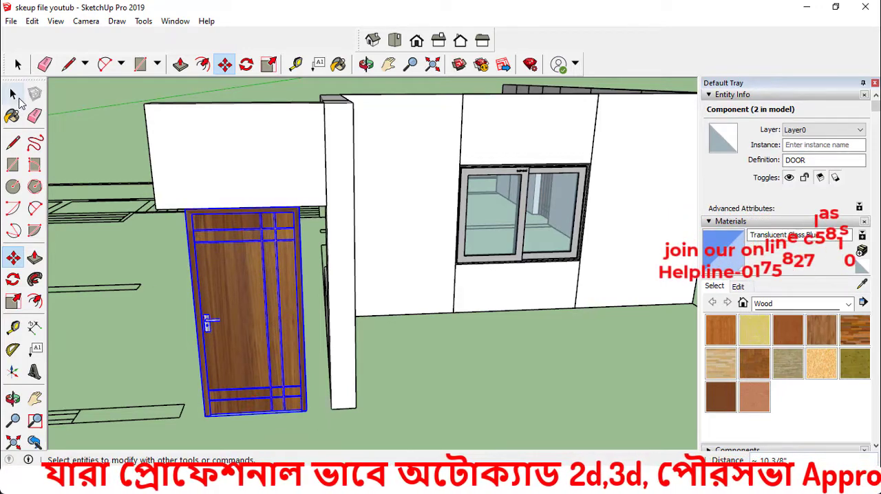
{"action": "left_click", "coordinate": [172, 359]}
Move the door copy 10" farther so its top corner meets the corner wall beneath the panel
{"action": "middle_click_drag", "start_coordinate": [231, 352], "coordinate": [278, 341]}
{"action": "left_click", "coordinate": [332, 331]}
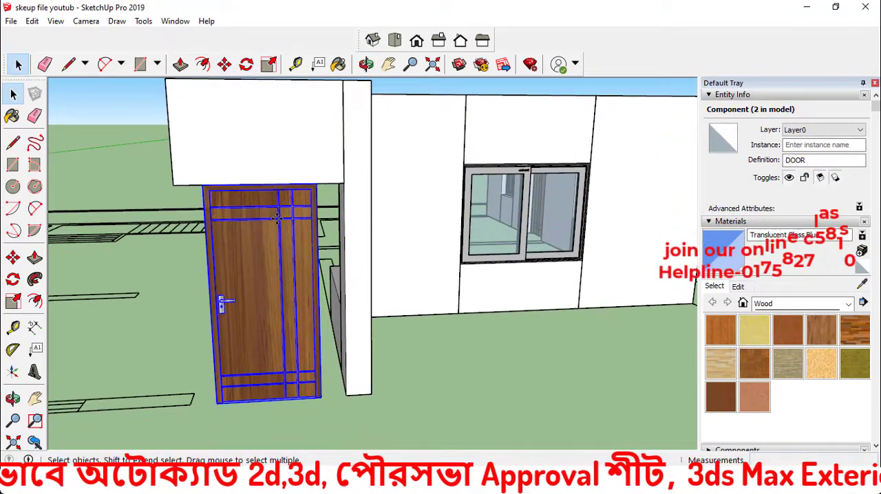
{"action": "key", "text": "m"}
{"action": "scroll", "coordinate": [322, 187], "scroll_direction": "up", "scroll_amount": 2}
{"action": "left_click", "coordinate": [315, 173]}
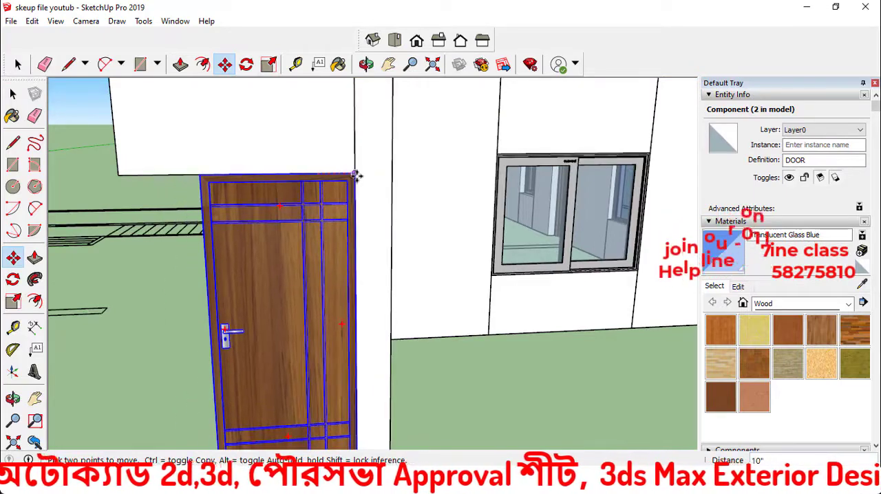
{"action": "scroll", "coordinate": [291, 151], "scroll_direction": "down", "scroll_amount": 2}
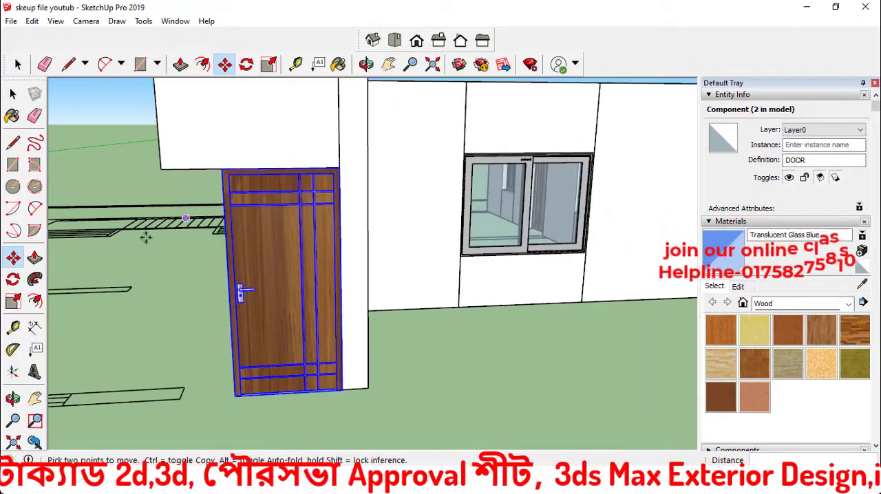
Scale the door copy to 1.50 along the red axis, stretching its handle side to the free end of the raised panel
{"action": "left_click", "coordinate": [18, 300]}
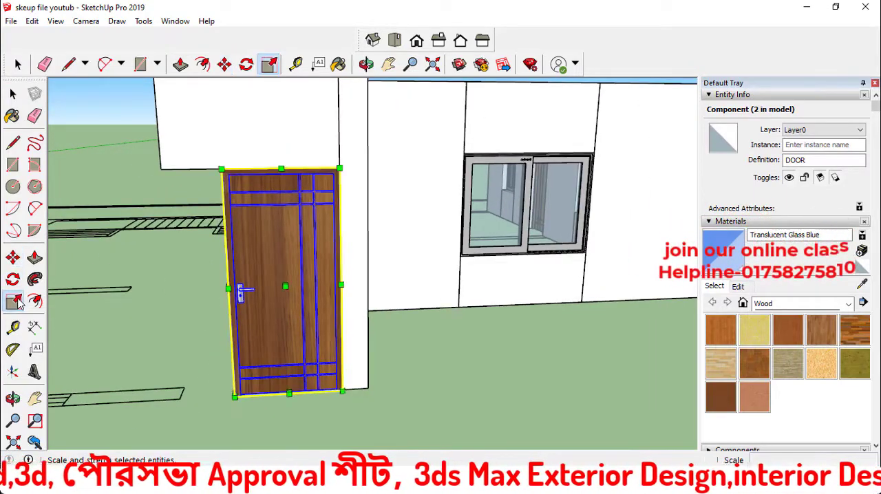
{"action": "middle_click_drag", "start_coordinate": [219, 311], "coordinate": [422, 341]}
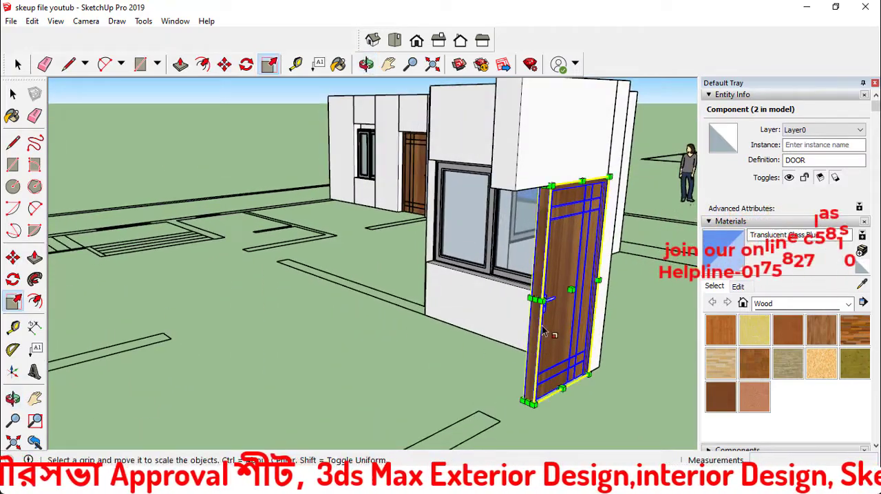
{"action": "middle_click_drag", "start_coordinate": [444, 389], "coordinate": [275, 337]}
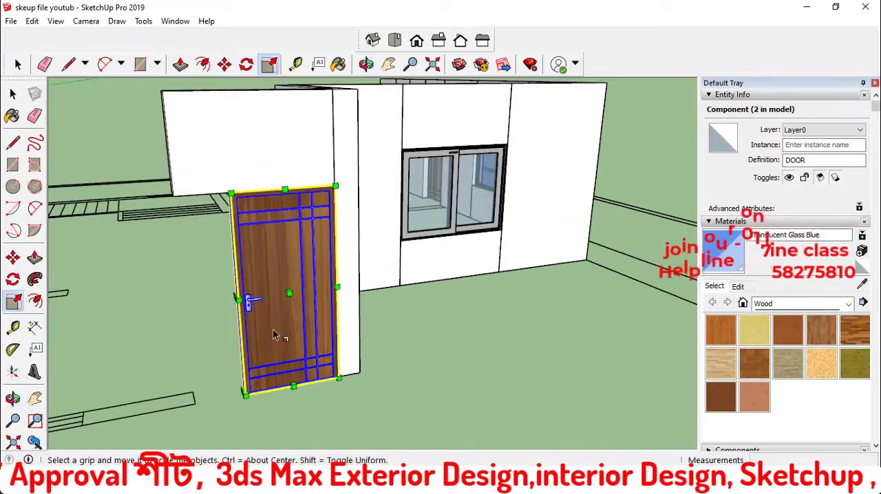
{"action": "scroll", "coordinate": [337, 289], "scroll_direction": "up", "scroll_amount": 8}
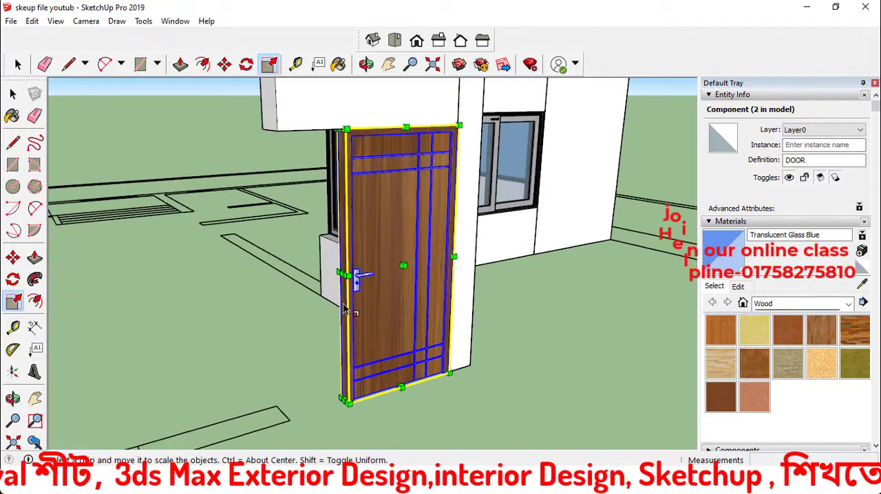
{"action": "scroll", "coordinate": [349, 275], "scroll_direction": "up", "scroll_amount": 2}
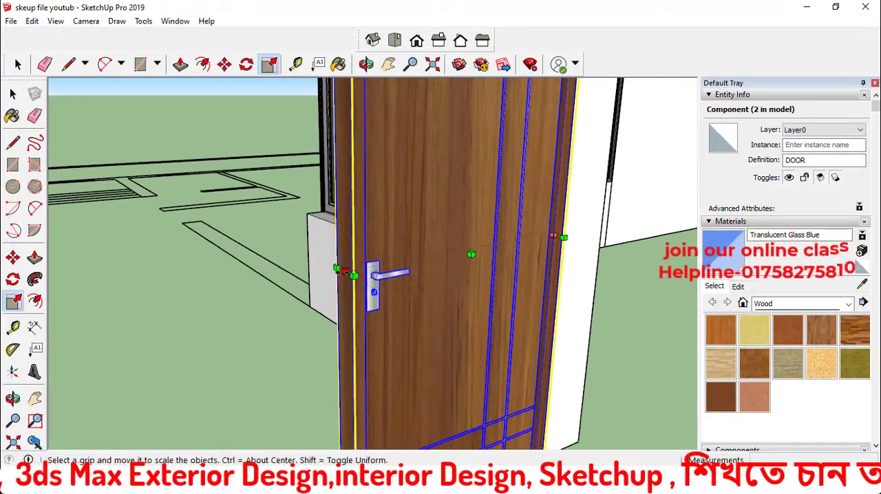
{"action": "scroll", "coordinate": [337, 273], "scroll_direction": "down", "scroll_amount": 10}
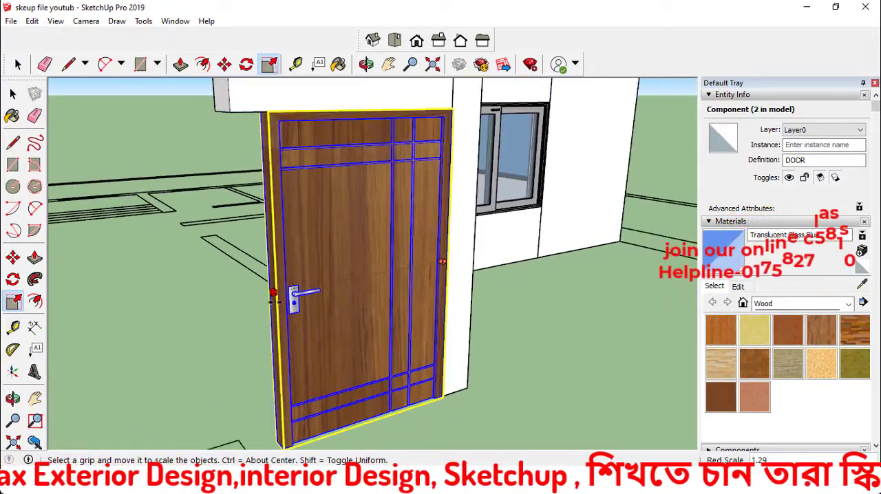
{"action": "left_click_drag", "start_coordinate": [269, 303], "coordinate": [263, 387]}
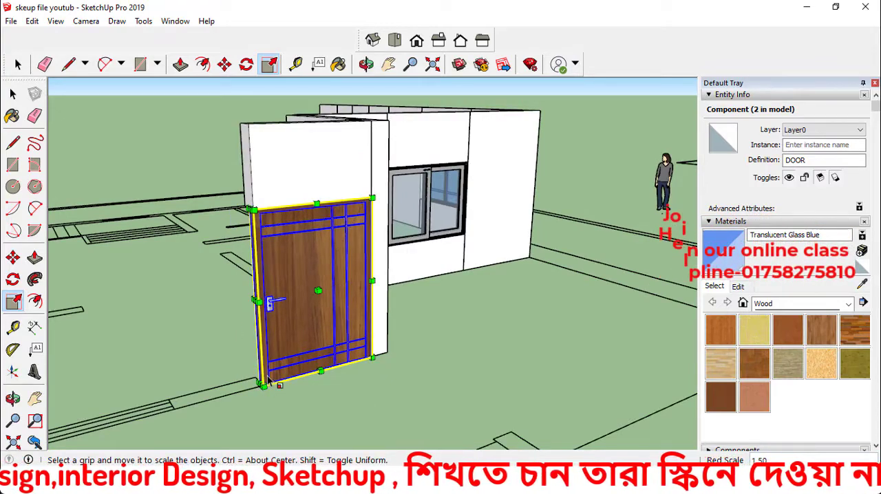
{"action": "key", "text": "space"}
{"action": "left_click", "coordinate": [361, 390]}
Draw a 3' 5" by 10" rectangle on the plan strip beside the widened door and make it a component
{"action": "middle_click_drag", "start_coordinate": [360, 390], "coordinate": [553, 382]}
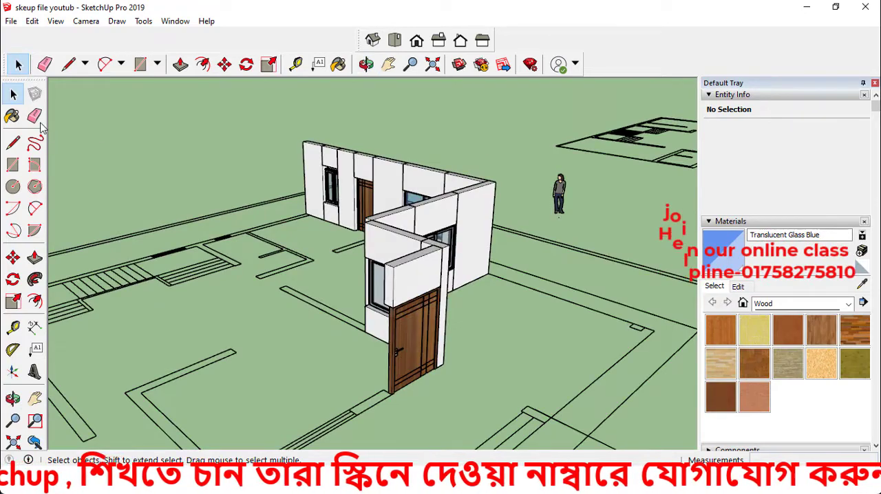
{"action": "left_click", "coordinate": [12, 164]}
{"action": "scroll", "coordinate": [358, 409], "scroll_direction": "up", "scroll_amount": 6}
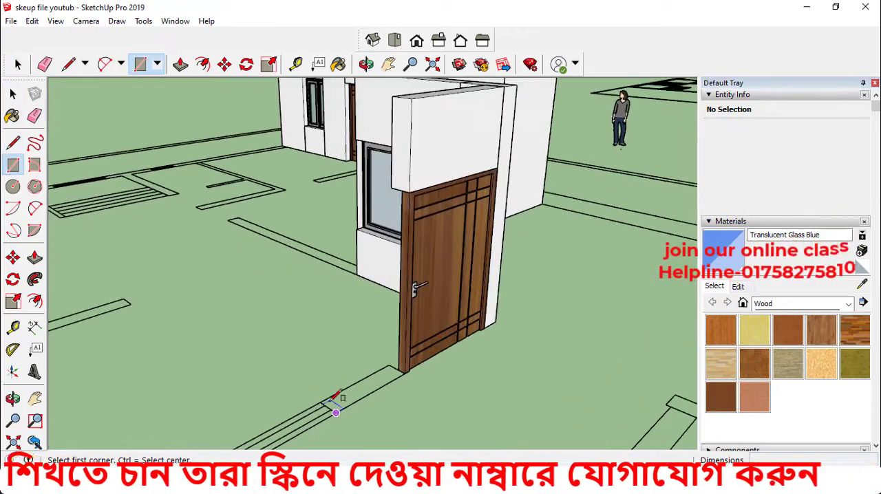
{"action": "left_click", "coordinate": [315, 400]}
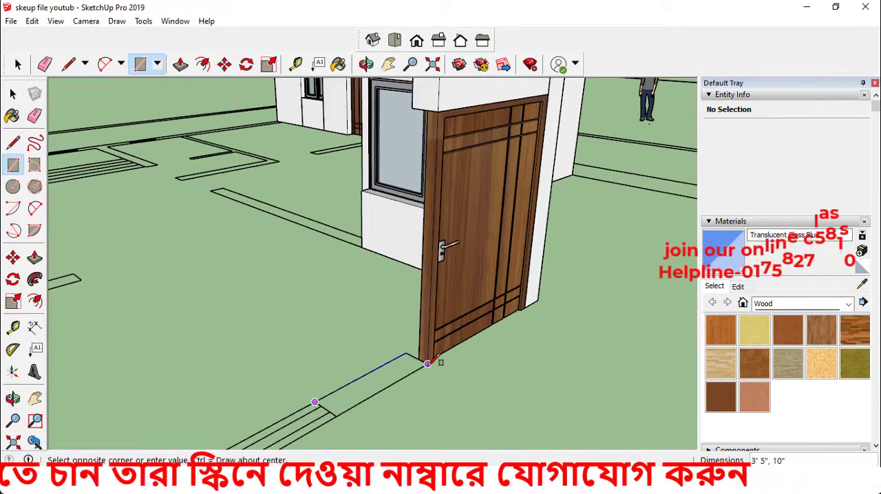
{"action": "left_click", "coordinate": [427, 364]}
{"action": "key", "text": "space"}
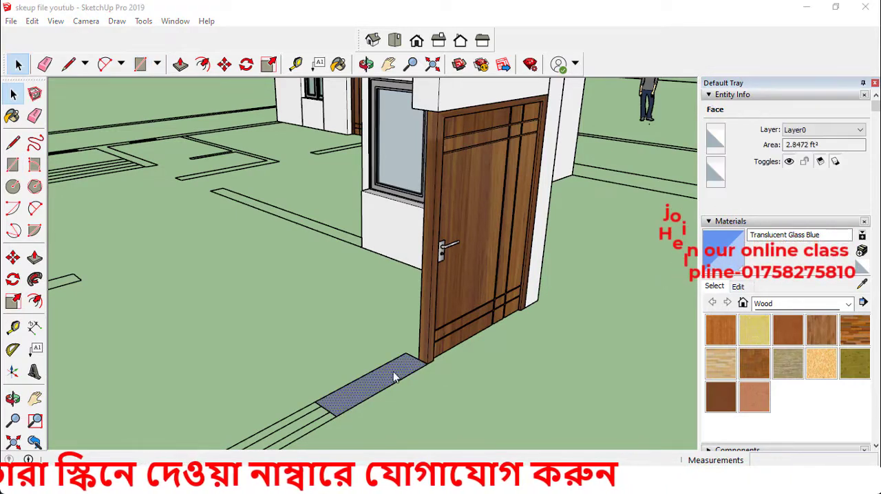
{"action": "key", "text": "g"}
{"action": "left_click", "coordinate": [450, 385]}
Open the new strip component beside the door, extrude its face 10' upward into a wall, and leave the component
{"action": "double_click", "coordinate": [383, 389]}
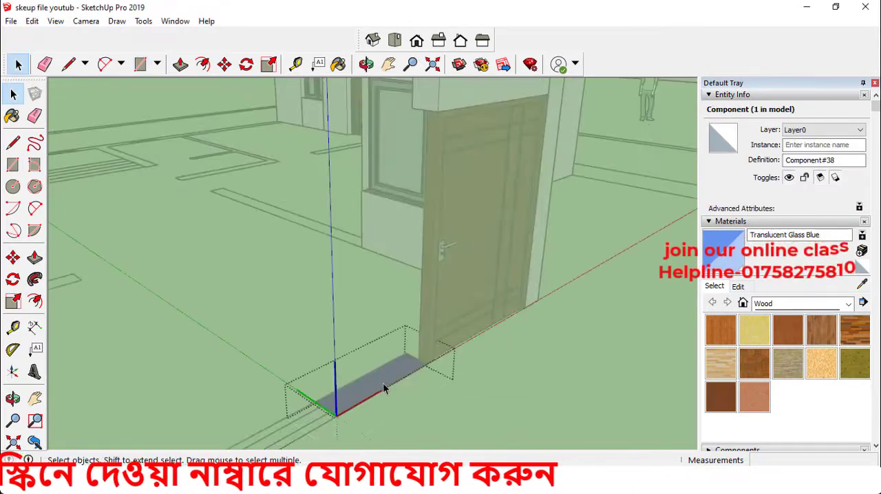
{"action": "key", "text": "p"}
{"action": "left_click", "coordinate": [387, 381]}
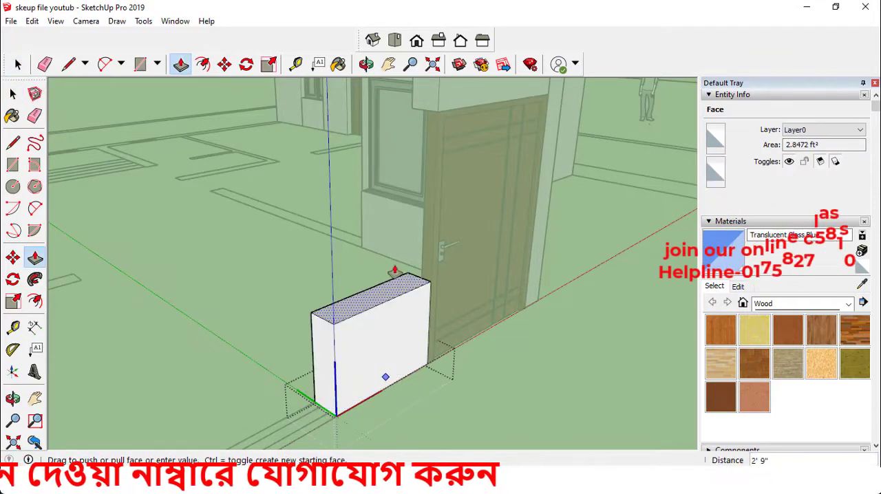
{"action": "type", "text": "10"}
{"action": "key", "text": "Return"}
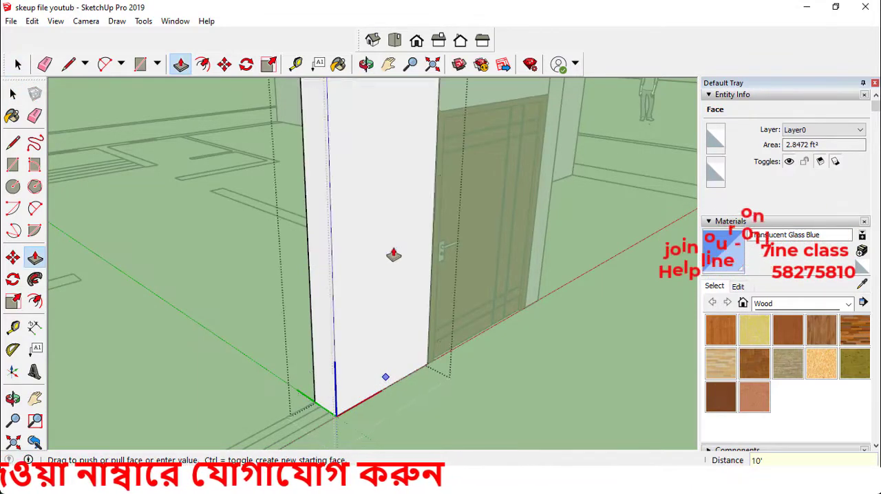
{"action": "scroll", "coordinate": [350, 360], "scroll_direction": "down", "scroll_amount": 3}
{"action": "key", "text": "space"}
{"action": "left_click", "coordinate": [454, 379]}
{"action": "middle_click_drag", "start_coordinate": [443, 345], "coordinate": [218, 293]}
{"action": "left_click", "coordinate": [218, 293]}
Copy the side wall's window with its upper and lower wall panels to the free end of the wall beside the door
{"action": "scroll", "coordinate": [352, 333], "scroll_direction": "down", "scroll_amount": 2}
{"action": "middle_click_drag", "start_coordinate": [351, 332], "coordinate": [414, 333]}
{"action": "scroll", "coordinate": [378, 356], "scroll_direction": "down", "scroll_amount": 2}
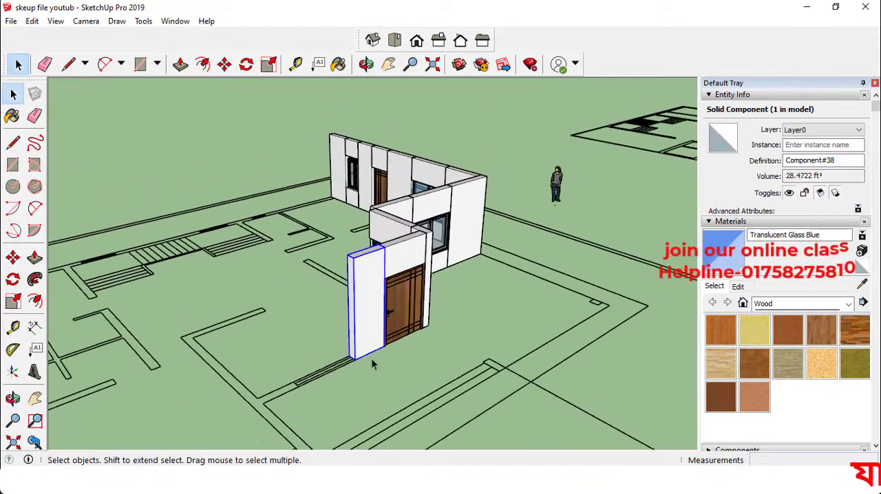
{"action": "middle_click_drag", "start_coordinate": [374, 362], "coordinate": [281, 350]}
{"action": "middle_click_drag", "start_coordinate": [438, 310], "coordinate": [377, 286]}
{"action": "scroll", "coordinate": [410, 209], "scroll_direction": "up", "scroll_amount": 3}
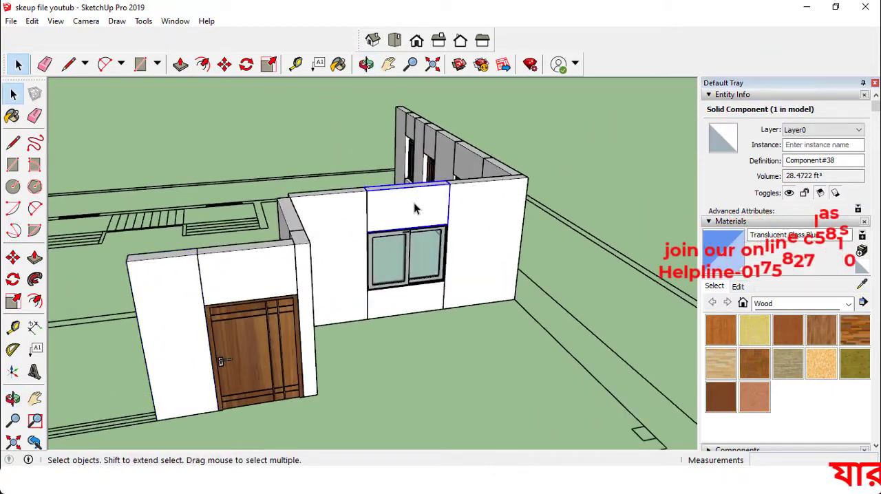
{"action": "scroll", "coordinate": [414, 209], "scroll_direction": "up", "scroll_amount": 2}
{"action": "left_click", "coordinate": [408, 262], "text": "shift"}
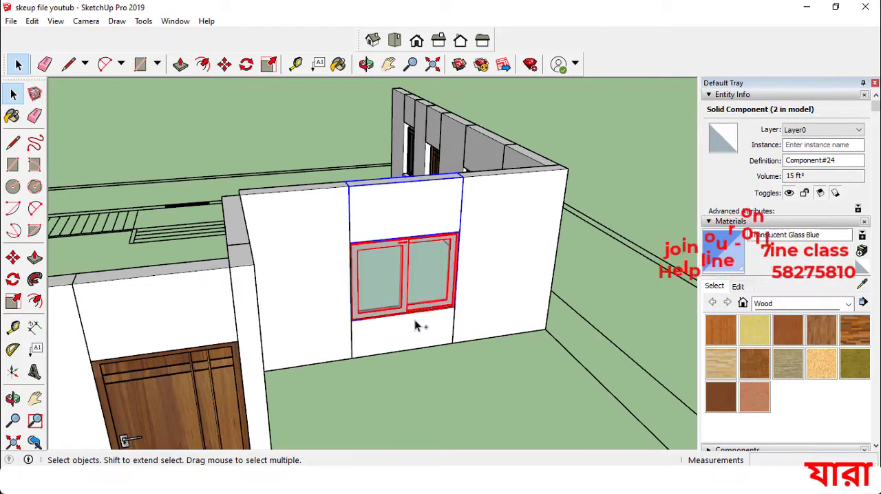
{"action": "left_click", "coordinate": [413, 319], "text": "shift"}
{"action": "middle_click_drag", "start_coordinate": [411, 316], "coordinate": [342, 289]}
{"action": "key", "text": "m"}
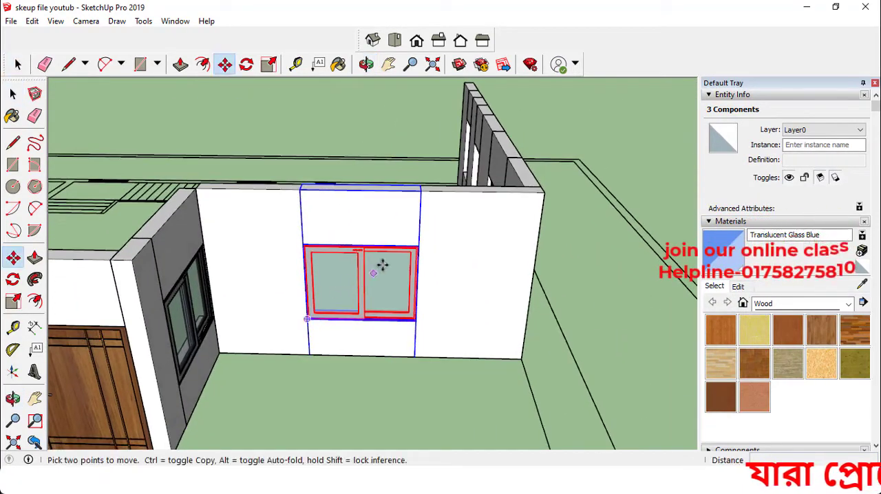
{"action": "scroll", "coordinate": [381, 263], "scroll_direction": "up", "scroll_amount": 1}
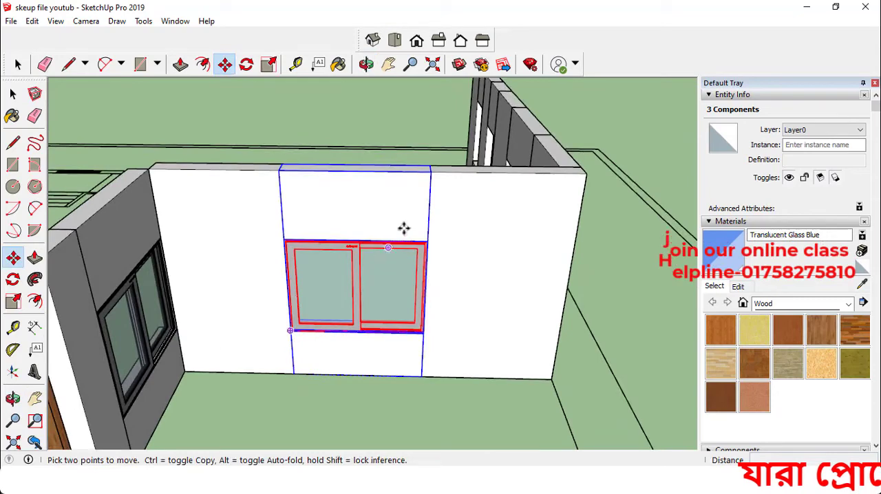
{"action": "left_click", "coordinate": [426, 177]}
{"action": "key", "text": "ctrl"}
{"action": "scroll", "coordinate": [289, 213], "scroll_direction": "down", "scroll_amount": 4}
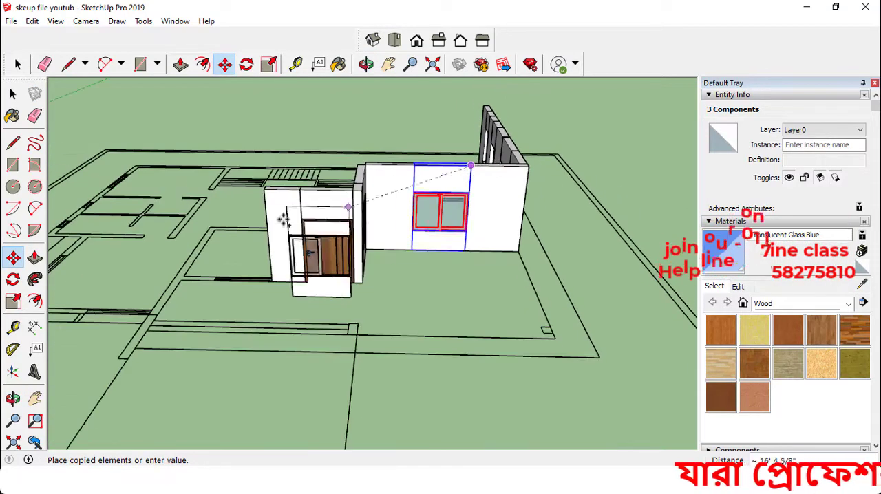
{"action": "scroll", "coordinate": [244, 194], "scroll_direction": "up", "scroll_amount": 4}
{"action": "scroll", "coordinate": [245, 195], "scroll_direction": "up", "scroll_amount": 3}
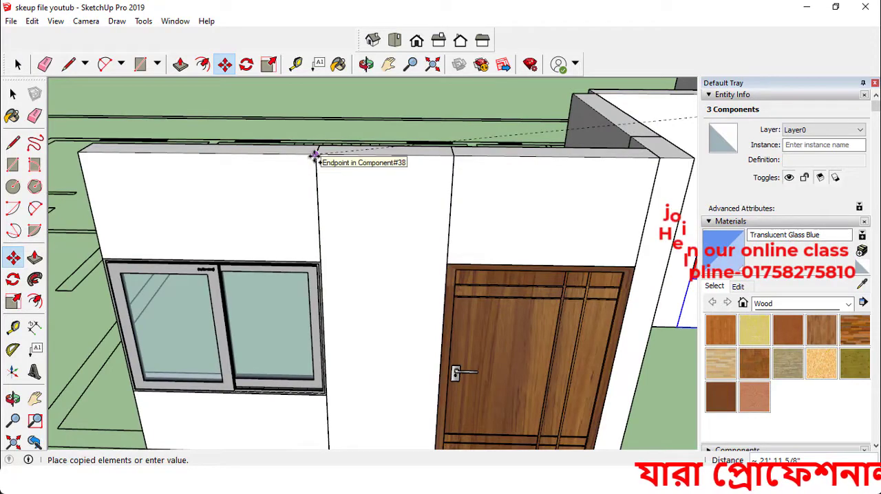
{"action": "left_click", "coordinate": [313, 157]}
{"action": "scroll", "coordinate": [383, 259], "scroll_direction": "down", "scroll_amount": 5}
{"action": "key", "text": "space"}
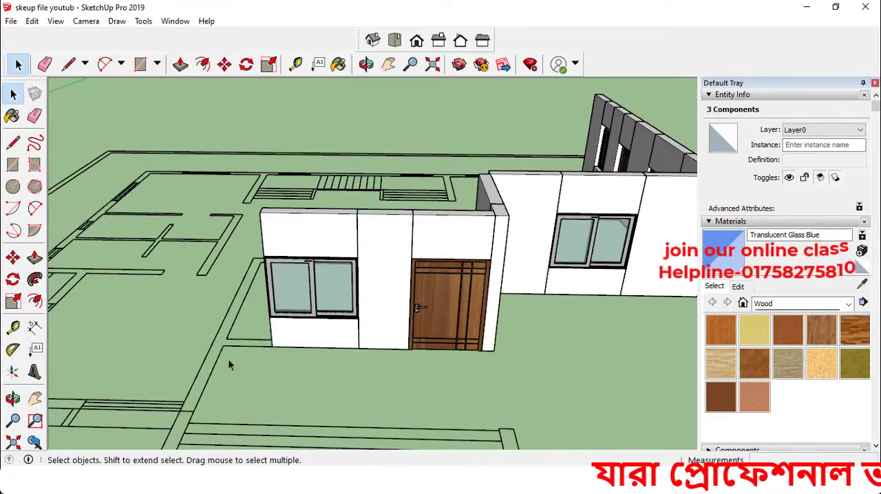
Draw a rectangle on the plan strip between the copied window's lower panel and the wall corner
{"action": "middle_click_drag", "start_coordinate": [231, 364], "coordinate": [338, 394]}
{"action": "left_click", "coordinate": [13, 166]}
{"action": "scroll", "coordinate": [296, 388], "scroll_direction": "down", "scroll_amount": 1}
{"action": "scroll", "coordinate": [261, 407], "scroll_direction": "up", "scroll_amount": 3}
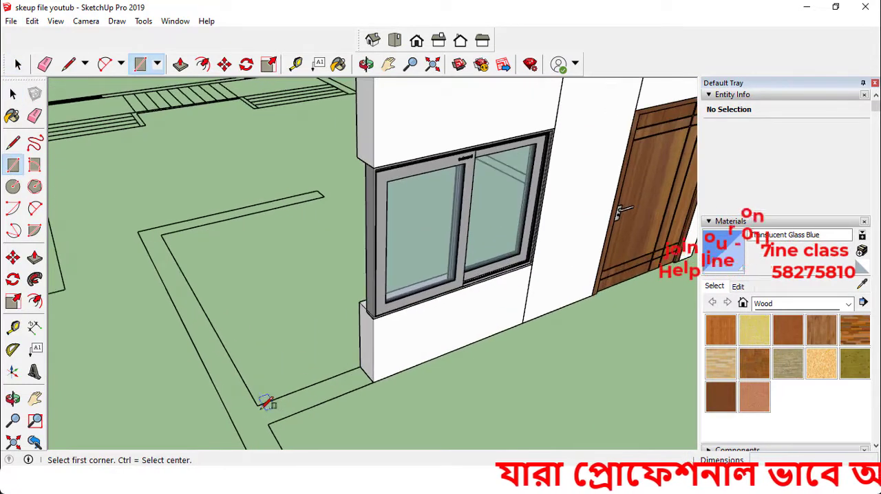
{"action": "left_click", "coordinate": [374, 381]}
{"action": "key", "text": "space"}
Extrude the strip beside the copied window up to the top of the adjoining wall
{"action": "left_click", "coordinate": [352, 389]}
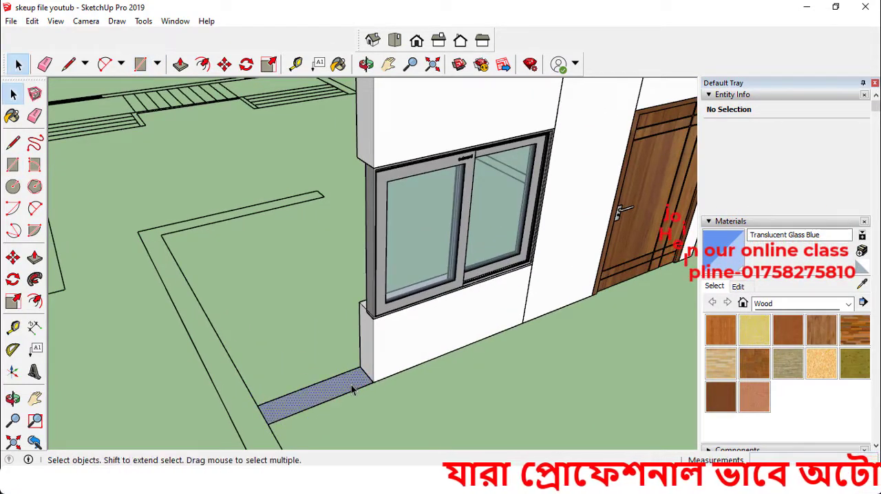
{"action": "key", "text": "p"}
{"action": "left_click", "coordinate": [352, 389]}
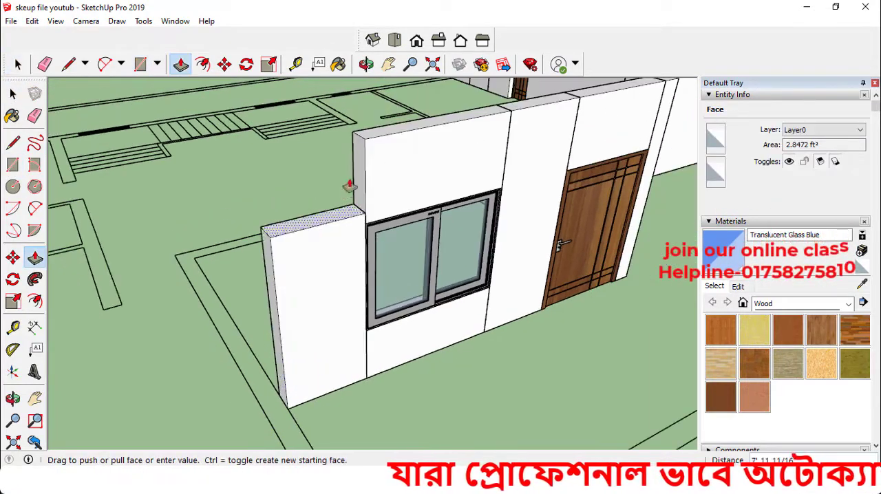
{"action": "left_click", "coordinate": [365, 151]}
{"action": "key", "text": "space"}
{"action": "scroll", "coordinate": [470, 184], "scroll_direction": "down", "scroll_amount": 5}
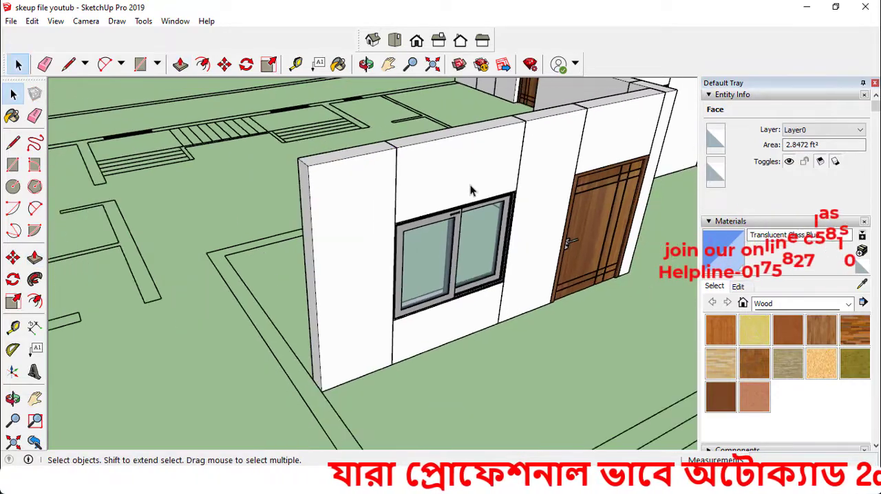
Draw a 7' 7" by 10" rectangle along the perpendicular plan strip from the new wall's corner and make it a component
{"action": "middle_click_drag", "start_coordinate": [439, 242], "coordinate": [501, 284]}
{"action": "left_click", "coordinate": [13, 158]}
{"action": "scroll", "coordinate": [308, 280], "scroll_direction": "down", "scroll_amount": 3}
{"action": "middle_click_drag", "start_coordinate": [308, 283], "coordinate": [506, 323]}
{"action": "scroll", "coordinate": [425, 333], "scroll_direction": "up", "scroll_amount": 2}
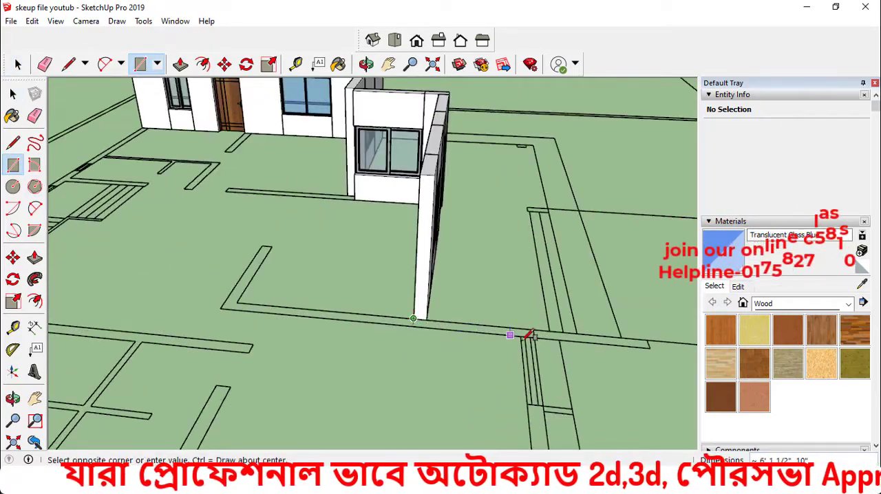
{"action": "left_click", "coordinate": [534, 337]}
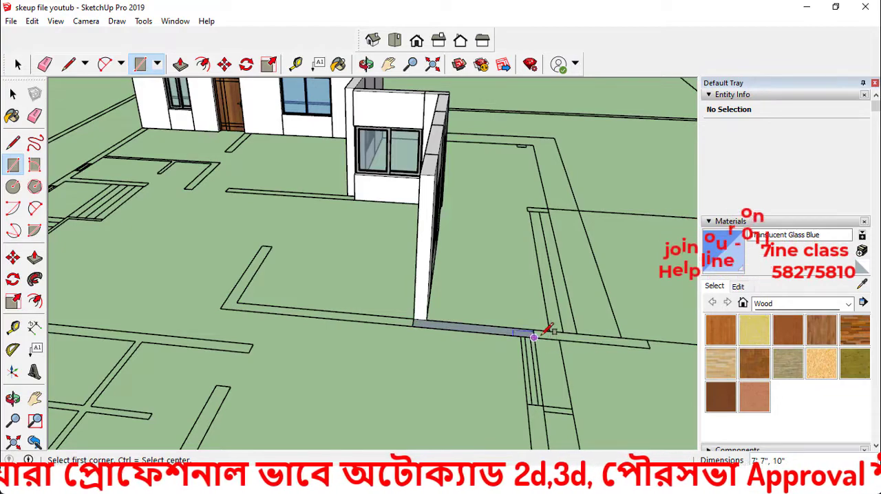
{"action": "key", "text": "space"}
{"action": "scroll", "coordinate": [496, 334], "scroll_direction": "up", "scroll_amount": 3}
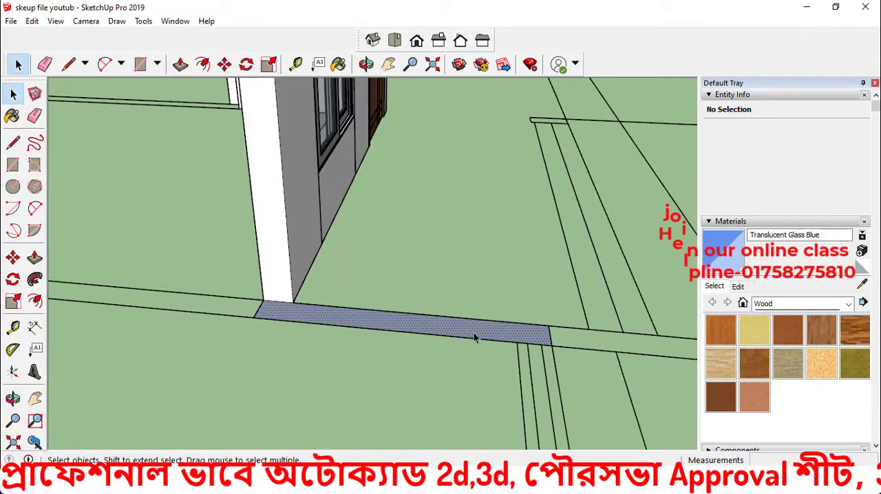
{"action": "left_click", "coordinate": [473, 333]}
{"action": "key", "text": "g"}
{"action": "left_click", "coordinate": [452, 381]}
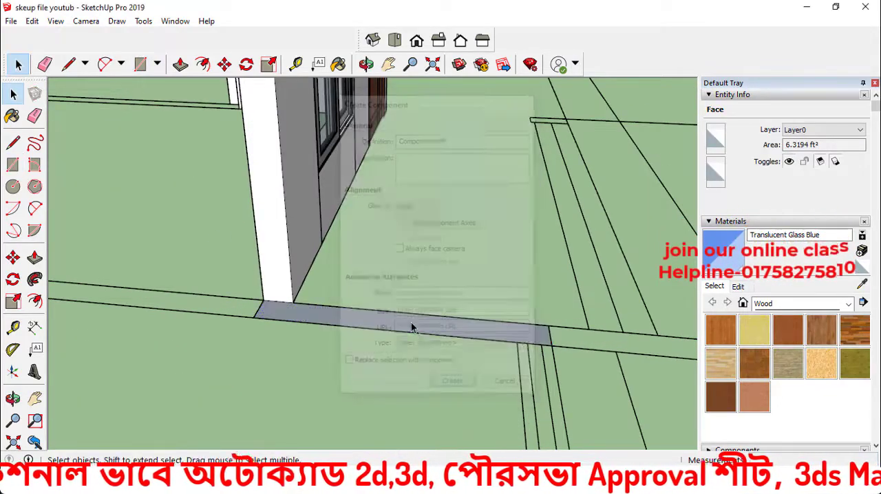
Extrude the perpendicular strip 10' upward to match the top of the window wall
{"action": "key", "text": "p"}
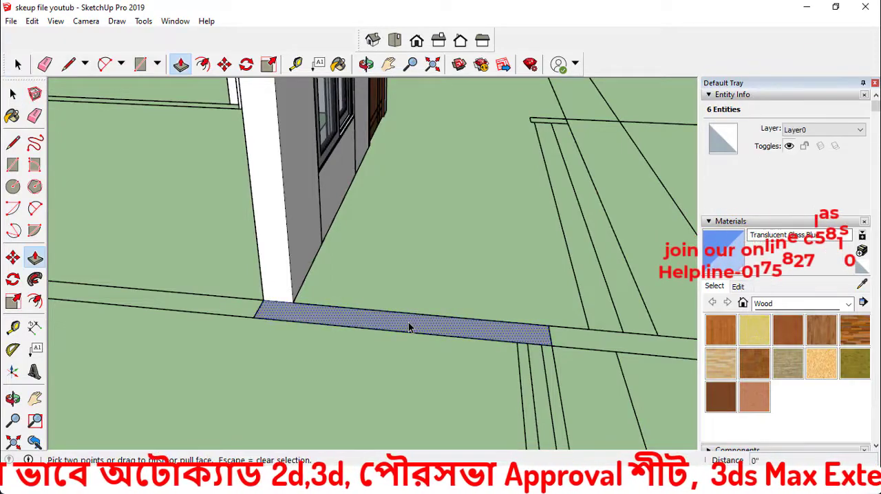
{"action": "left_click", "coordinate": [409, 327]}
{"action": "scroll", "coordinate": [332, 256], "scroll_direction": "down", "scroll_amount": 3}
{"action": "scroll", "coordinate": [331, 256], "scroll_direction": "down", "scroll_amount": 3}
{"action": "middle_click_drag", "start_coordinate": [329, 236], "coordinate": [102, 232]}
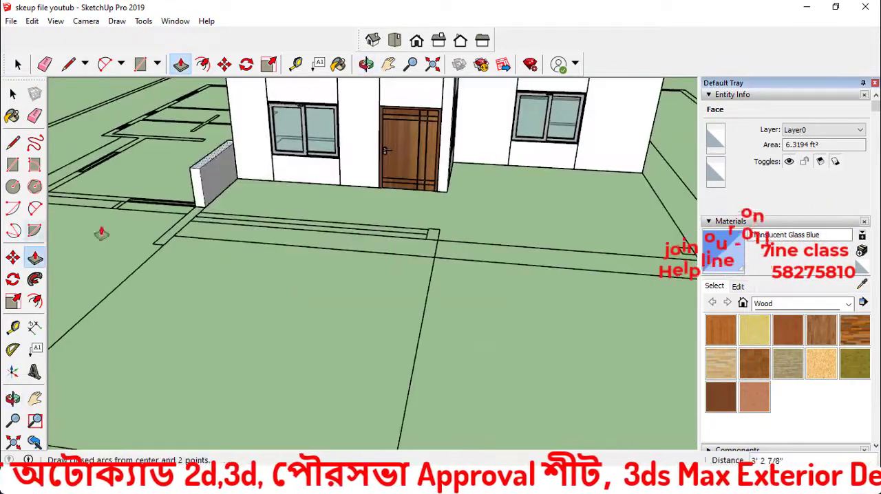
{"action": "scroll", "coordinate": [253, 218], "scroll_direction": "down", "scroll_amount": 4}
{"action": "middle_click_drag", "start_coordinate": [246, 180], "coordinate": [222, 192]}
{"action": "scroll", "coordinate": [222, 192], "scroll_direction": "up", "scroll_amount": 10}
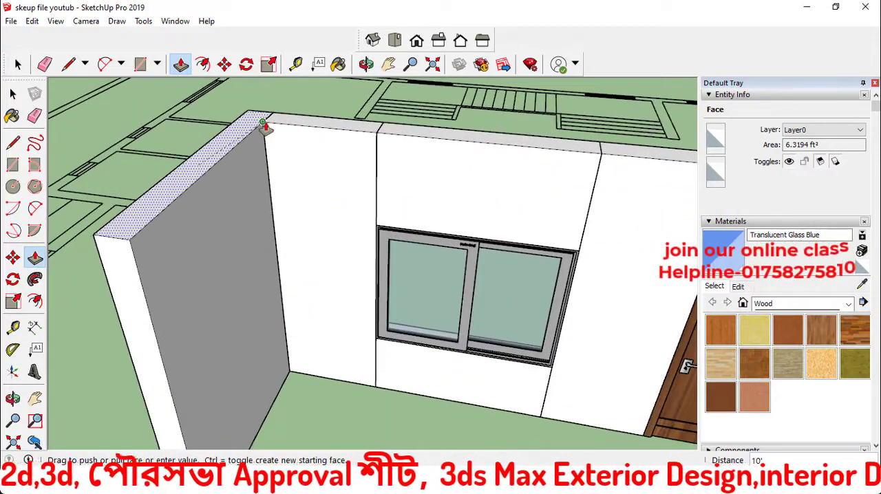
{"action": "key", "text": "space"}
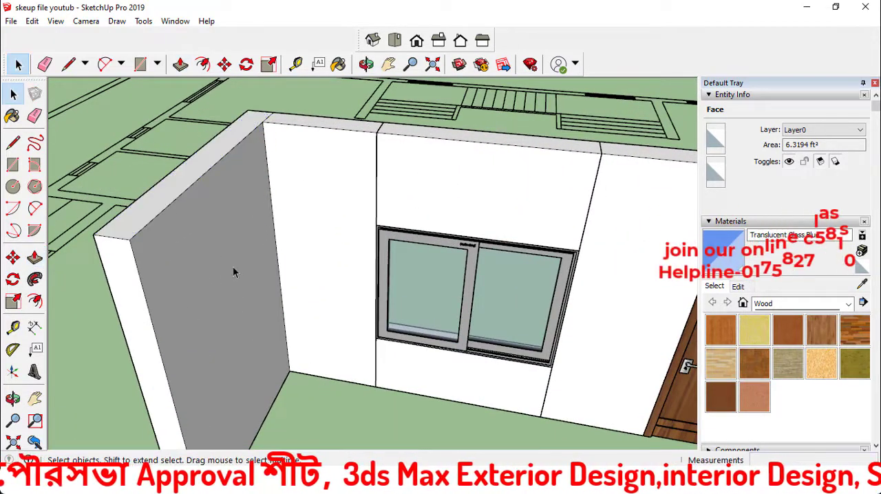
{"action": "scroll", "coordinate": [302, 179], "scroll_direction": "down", "scroll_amount": 2}
{"action": "left_click", "coordinate": [232, 246]}
{"action": "middle_click_drag", "start_coordinate": [241, 248], "coordinate": [413, 237]}
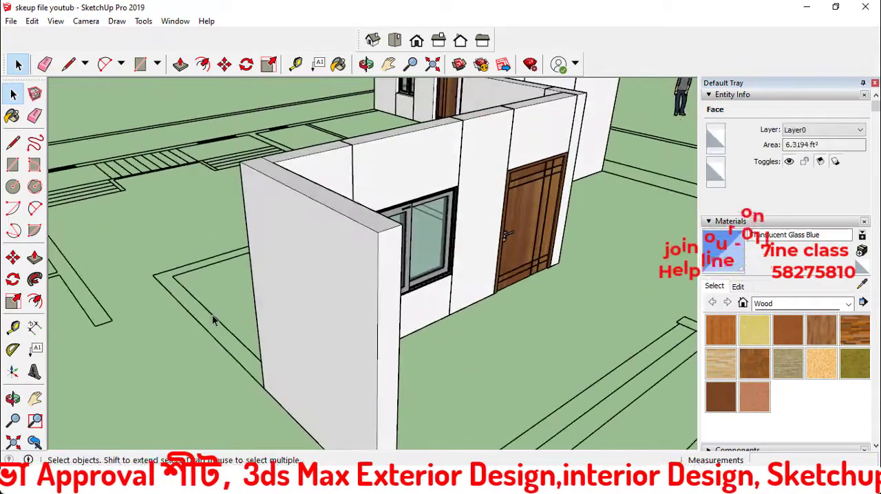
Inspect the perpendicular end wall and the adjoining window and door walls, checking which pieces are selectable from several angles
{"action": "left_click", "coordinate": [310, 290]}
{"action": "scroll", "coordinate": [359, 287], "scroll_direction": "down", "scroll_amount": 3}
{"action": "middle_click_drag", "start_coordinate": [360, 289], "coordinate": [117, 232]}
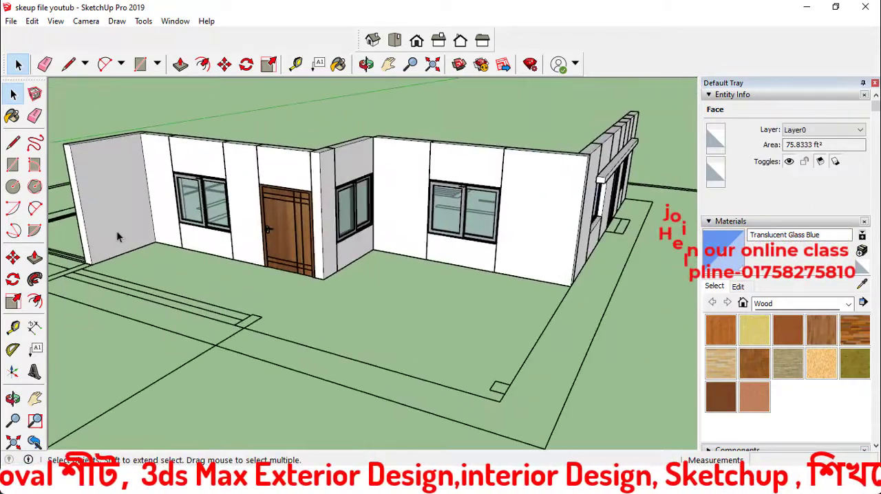
{"action": "scroll", "coordinate": [160, 219], "scroll_direction": "down", "scroll_amount": 2}
{"action": "scroll", "coordinate": [145, 214], "scroll_direction": "up", "scroll_amount": 3}
{"action": "left_click", "coordinate": [142, 213]}
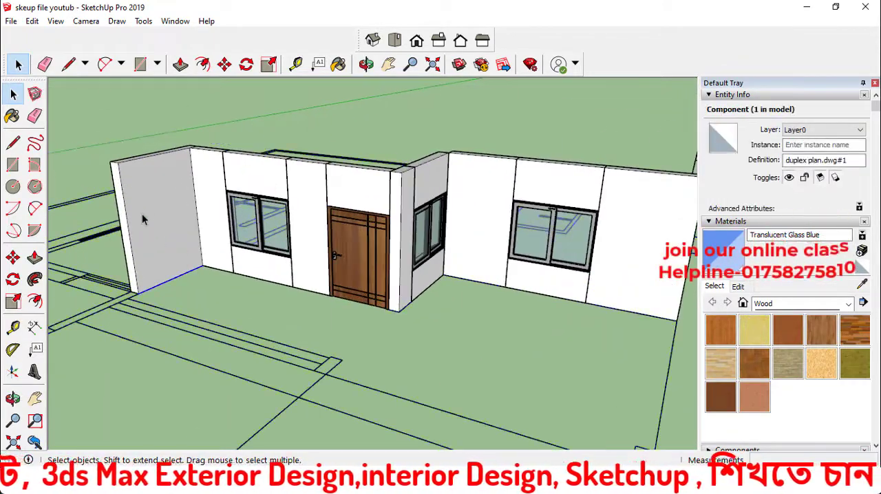
{"action": "left_click", "coordinate": [196, 263]}
{"action": "middle_click_drag", "start_coordinate": [211, 253], "coordinate": [593, 297]}
{"action": "left_click", "coordinate": [359, 335]}
{"action": "middle_click_drag", "start_coordinate": [346, 335], "coordinate": [135, 288]}
{"action": "left_click", "coordinate": [205, 297]}
{"action": "left_click", "coordinate": [139, 285]}
{"action": "scroll", "coordinate": [248, 320], "scroll_direction": "down", "scroll_amount": 3}
{"action": "middle_click_drag", "start_coordinate": [211, 260], "coordinate": [215, 324]}
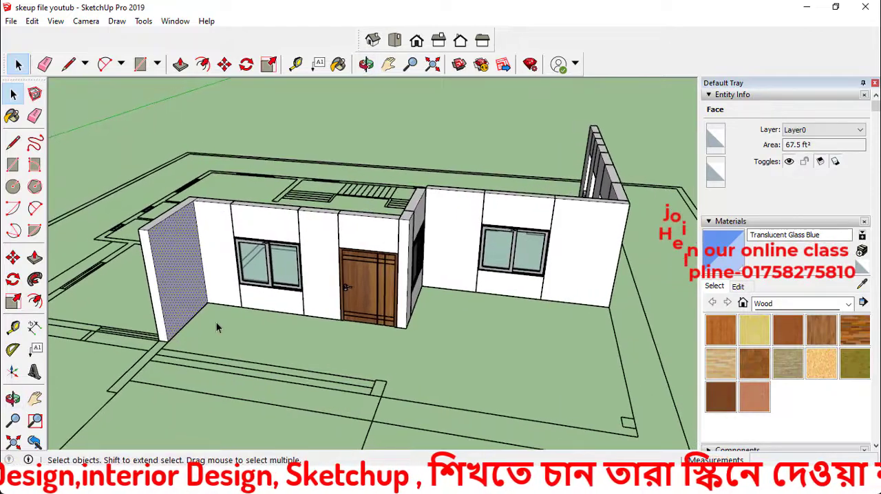
Undo the perpendicular wall's extrusion and create a component from its base strip
{"action": "left_click", "coordinate": [215, 324]}
{"action": "scroll", "coordinate": [192, 324], "scroll_direction": "up", "scroll_amount": 5}
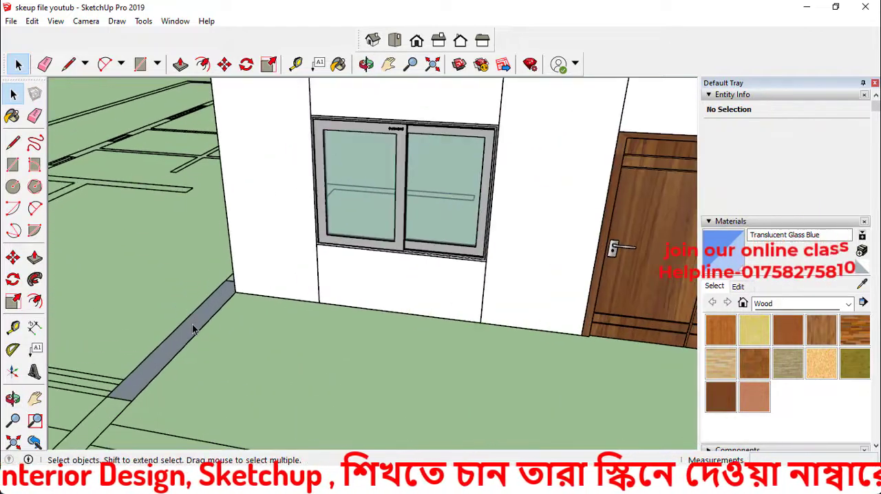
{"action": "left_click", "coordinate": [193, 329]}
{"action": "key", "text": "g"}
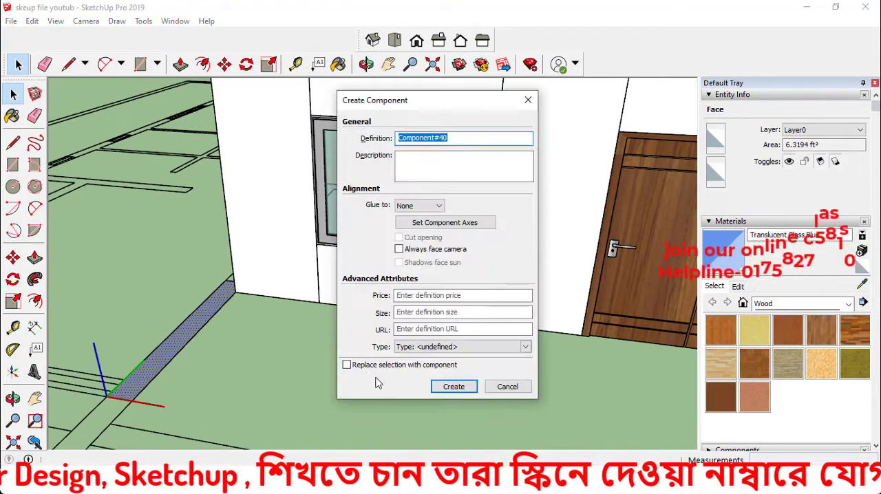
{"action": "left_click", "coordinate": [454, 386]}
Extrude the perpendicular strip 10' upward, level with the top of the adjoining window wall
{"action": "scroll", "coordinate": [159, 341], "scroll_direction": "up", "scroll_amount": 3}
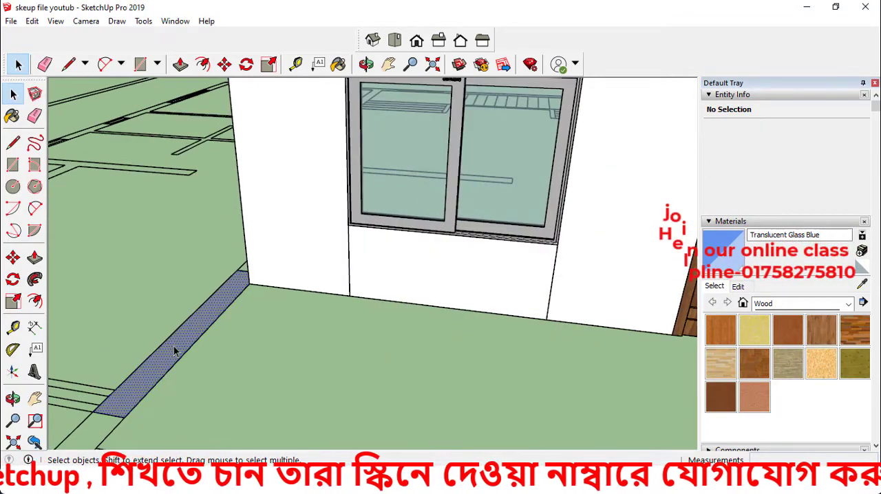
{"action": "key", "text": "p"}
{"action": "left_click", "coordinate": [173, 351]}
{"action": "scroll", "coordinate": [178, 296], "scroll_direction": "down", "scroll_amount": 3}
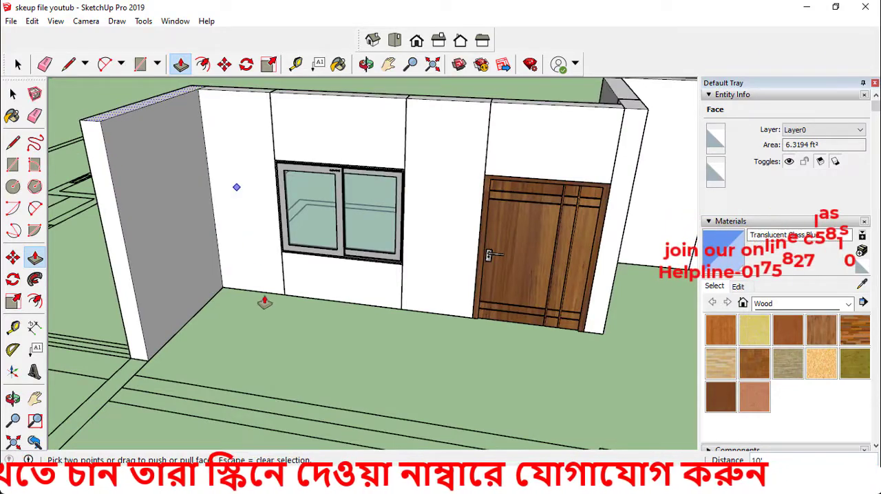
{"action": "key", "text": "space"}
Inspect the raised walls and the remaining plan outline around the perpendicular wall from several angles
{"action": "left_click", "coordinate": [264, 234]}
{"action": "left_click", "coordinate": [294, 343]}
{"action": "scroll", "coordinate": [328, 317], "scroll_direction": "down", "scroll_amount": 5}
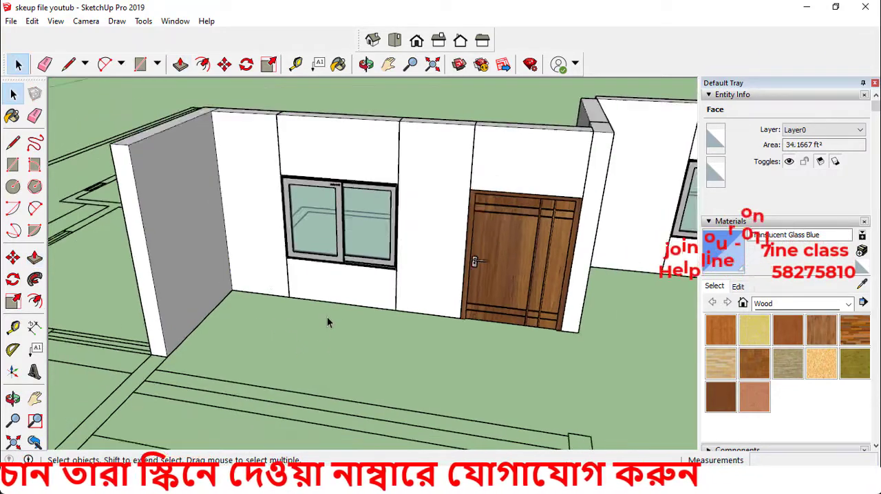
{"action": "scroll", "coordinate": [487, 311], "scroll_direction": "down", "scroll_amount": 2}
{"action": "middle_click_drag", "start_coordinate": [487, 311], "coordinate": [390, 218]}
{"action": "left_click", "coordinate": [497, 258]}
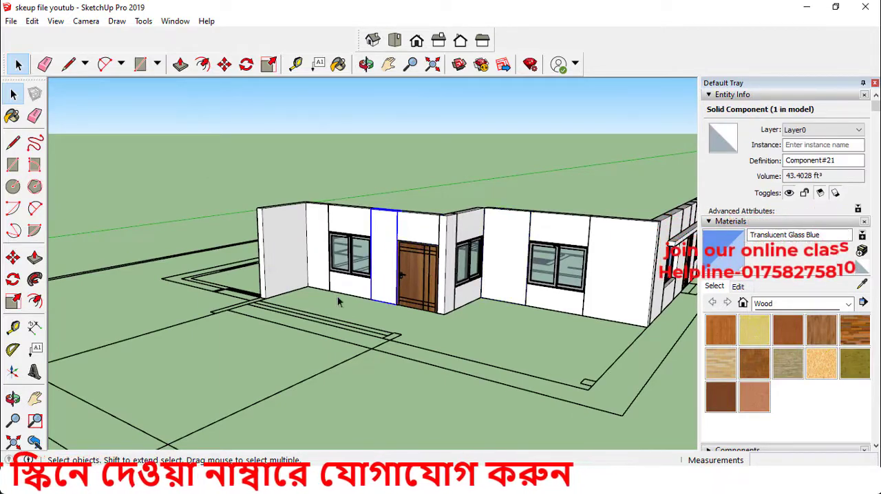
{"action": "left_click", "coordinate": [306, 331]}
{"action": "middle_click_drag", "start_coordinate": [425, 313], "coordinate": [535, 339]}
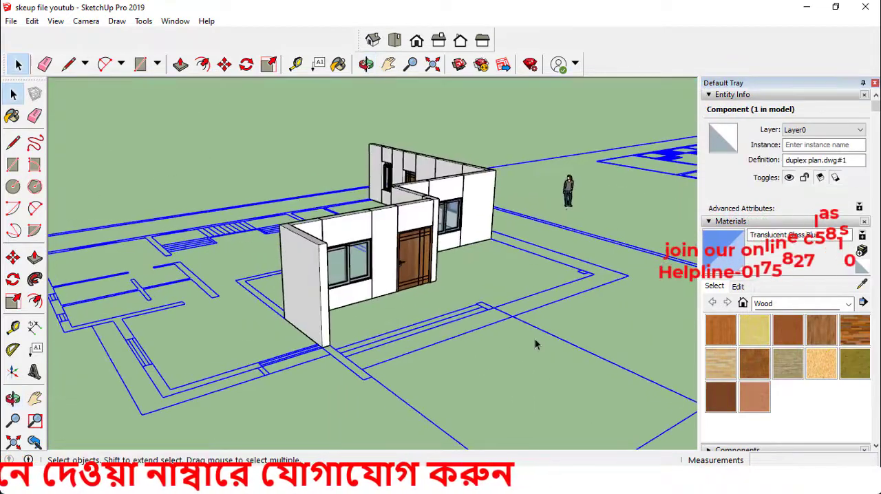
{"action": "scroll", "coordinate": [535, 339], "scroll_direction": "down", "scroll_amount": 2}
{"action": "left_click", "coordinate": [435, 357]}
{"action": "middle_click_drag", "start_coordinate": [358, 361], "coordinate": [286, 369]}
{"action": "scroll", "coordinate": [284, 372], "scroll_direction": "up", "scroll_amount": 5}
{"action": "middle_click_drag", "start_coordinate": [358, 323], "coordinate": [449, 302]}
Copy the window beside the door with its upper and lower wall panels to the top corner of the perpendicular wall's free end
{"action": "left_click", "coordinate": [348, 248]}
{"action": "scroll", "coordinate": [362, 174], "scroll_direction": "up", "scroll_amount": 1}
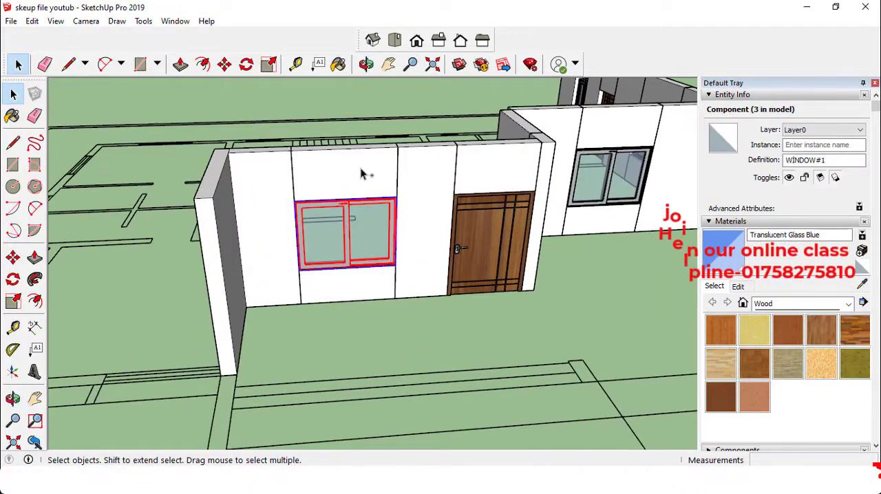
{"action": "key", "text": "m"}
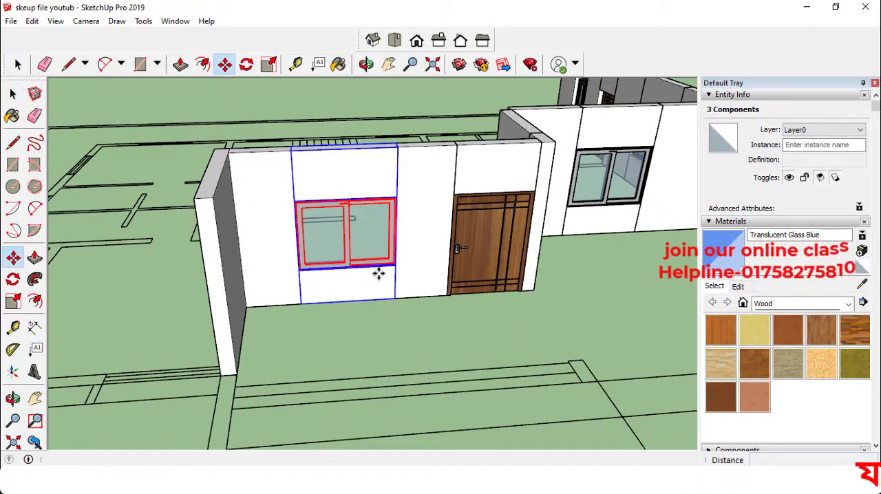
{"action": "scroll", "coordinate": [392, 147], "scroll_direction": "up", "scroll_amount": 2}
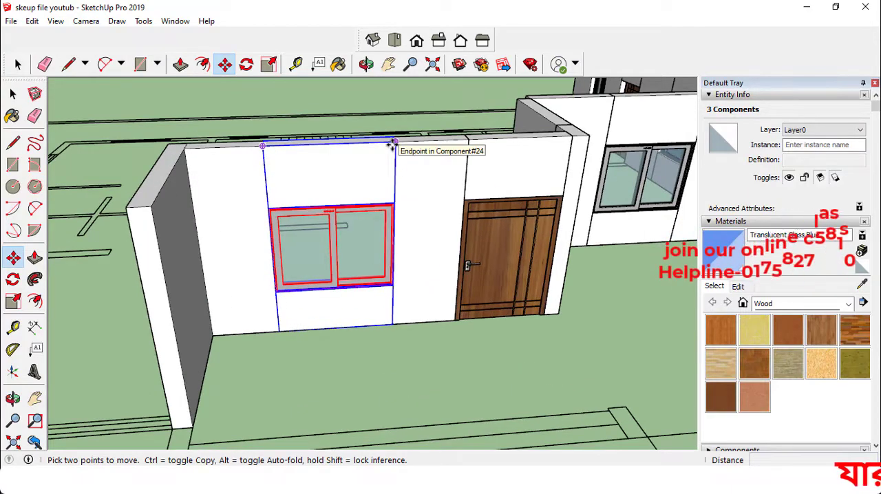
{"action": "left_click", "coordinate": [391, 146]}
{"action": "key", "text": "ctrl"}
{"action": "scroll", "coordinate": [424, 181], "scroll_direction": "down", "scroll_amount": 3}
{"action": "scroll", "coordinate": [289, 173], "scroll_direction": "up", "scroll_amount": 4}
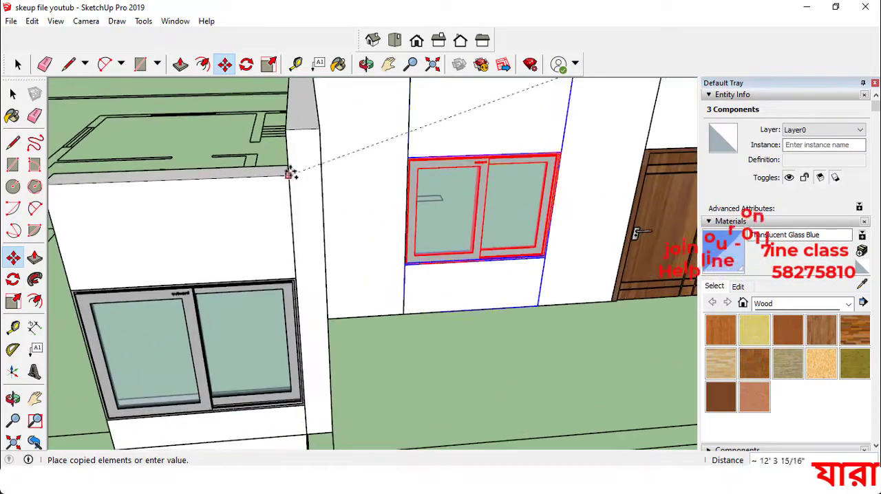
{"action": "left_click", "coordinate": [287, 131]}
{"action": "scroll", "coordinate": [392, 208], "scroll_direction": "down", "scroll_amount": 4}
{"action": "key", "text": "space"}
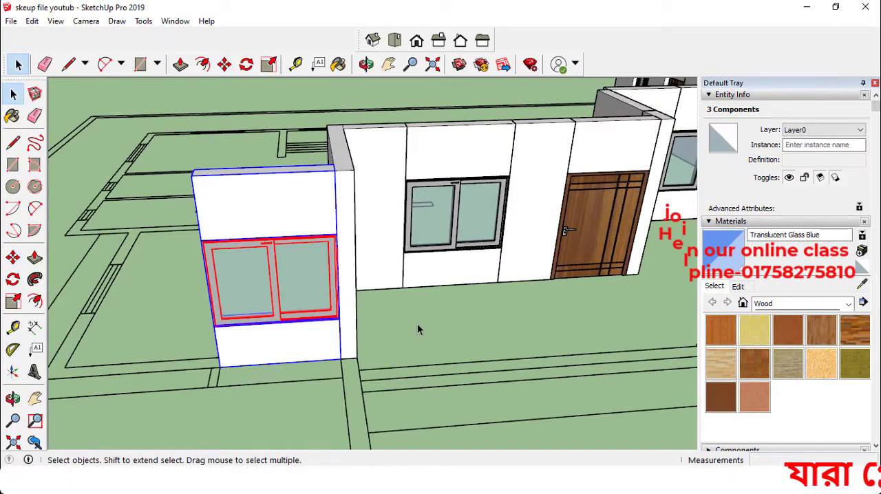
{"action": "left_click", "coordinate": [417, 324]}
Draw an 8' 6" by 10" rectangle on the plan strip from the house corner to the copied window and make it a component
{"action": "scroll", "coordinate": [417, 324], "scroll_direction": "down", "scroll_amount": 2}
{"action": "middle_click_drag", "start_coordinate": [341, 329], "coordinate": [305, 348]}
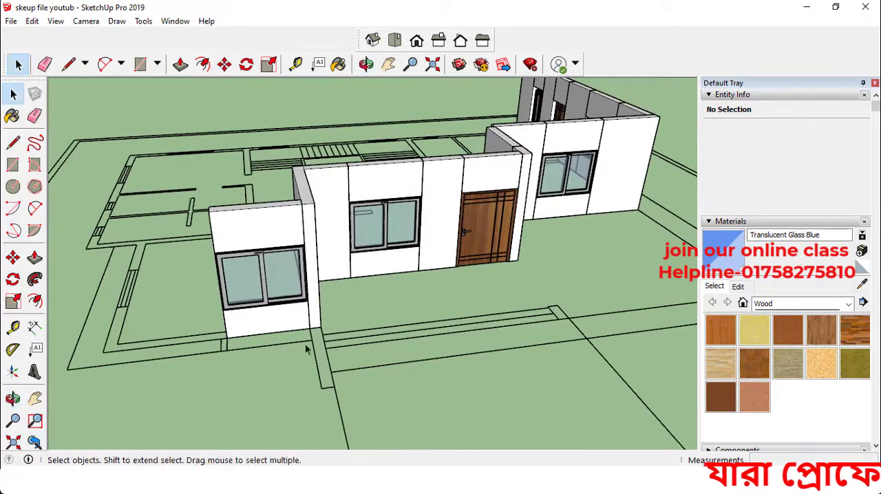
{"action": "left_click", "coordinate": [12, 164]}
{"action": "scroll", "coordinate": [334, 330], "scroll_direction": "up", "scroll_amount": 2}
{"action": "scroll", "coordinate": [209, 380], "scroll_direction": "up", "scroll_amount": 2}
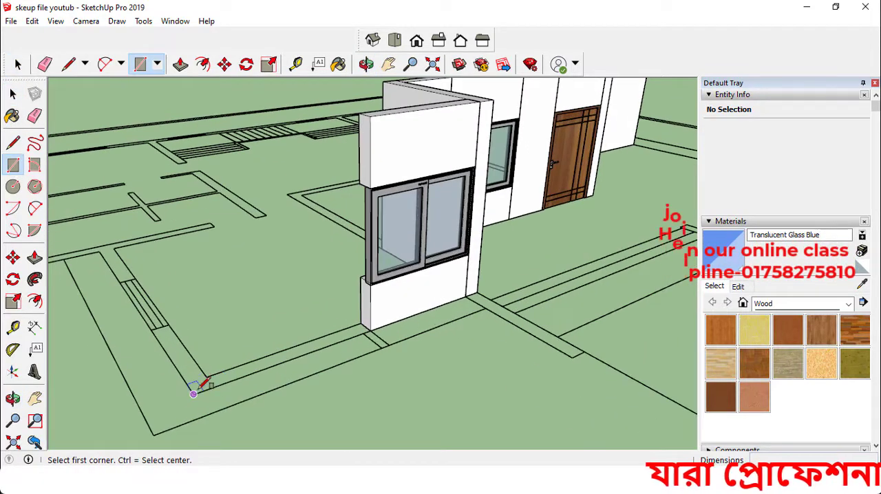
{"action": "left_click", "coordinate": [360, 322]}
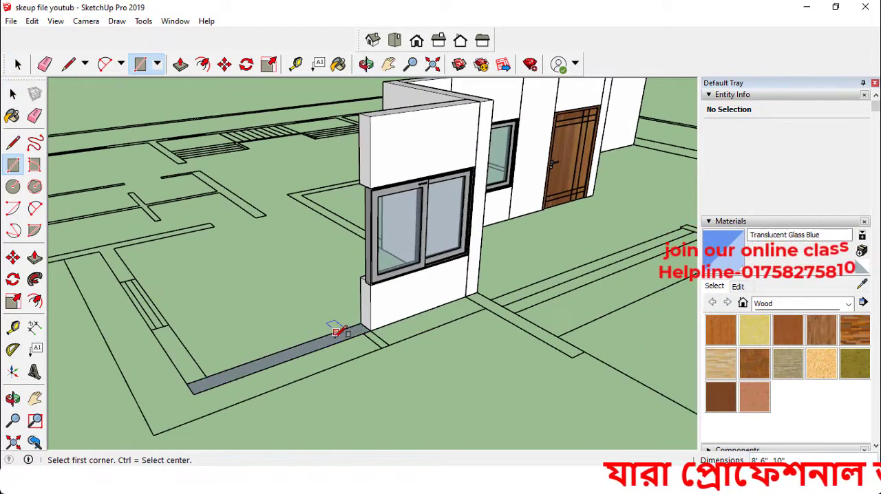
{"action": "key", "text": "space"}
{"action": "left_click", "coordinate": [334, 346]}
{"action": "key", "text": "g"}
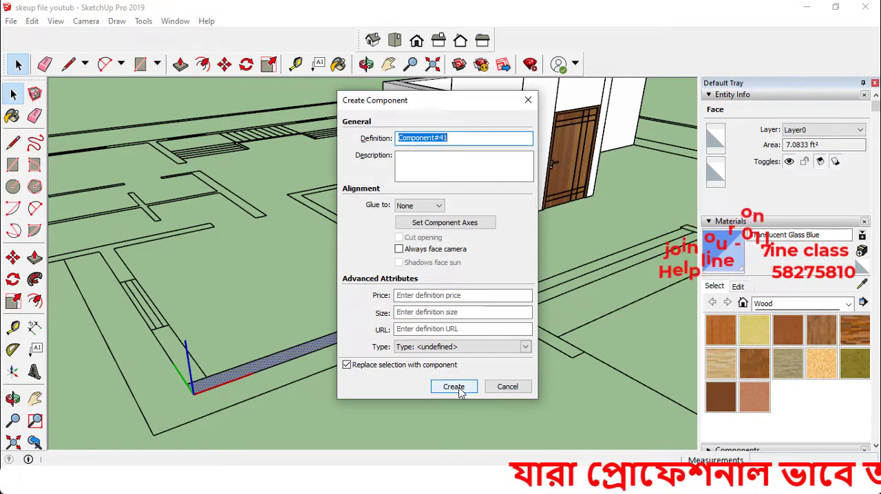
{"action": "left_click", "coordinate": [454, 387]}
Extrude the strip beside the copied window up to the top of the window's upper panel
{"action": "scroll", "coordinate": [318, 340], "scroll_direction": "up", "scroll_amount": 4}
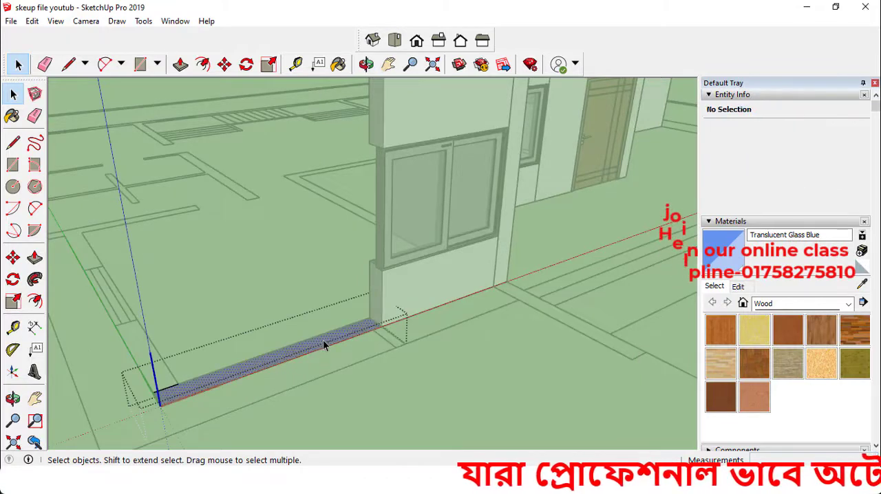
{"action": "key", "text": "p"}
{"action": "left_click", "coordinate": [322, 280]}
{"action": "scroll", "coordinate": [324, 265], "scroll_direction": "down", "scroll_amount": 2}
{"action": "scroll", "coordinate": [329, 283], "scroll_direction": "up", "scroll_amount": 1}
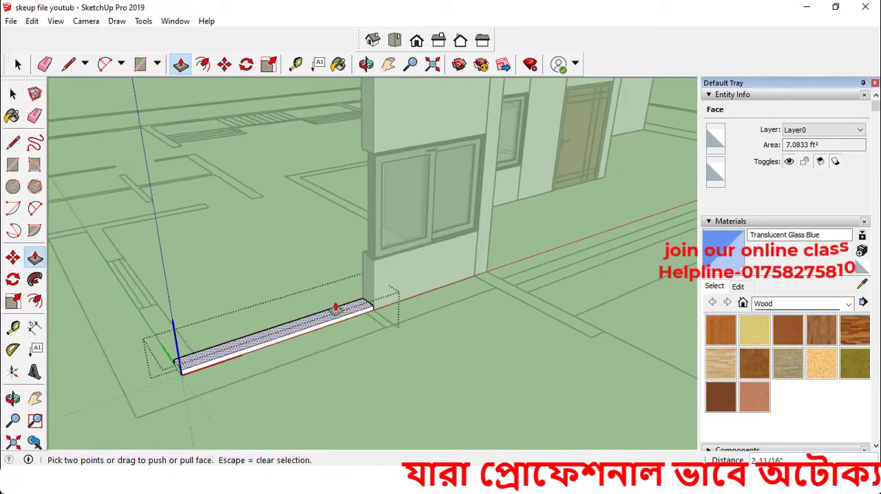
{"action": "scroll", "coordinate": [336, 245], "scroll_direction": "down", "scroll_amount": 2}
{"action": "scroll", "coordinate": [333, 264], "scroll_direction": "up", "scroll_amount": 2}
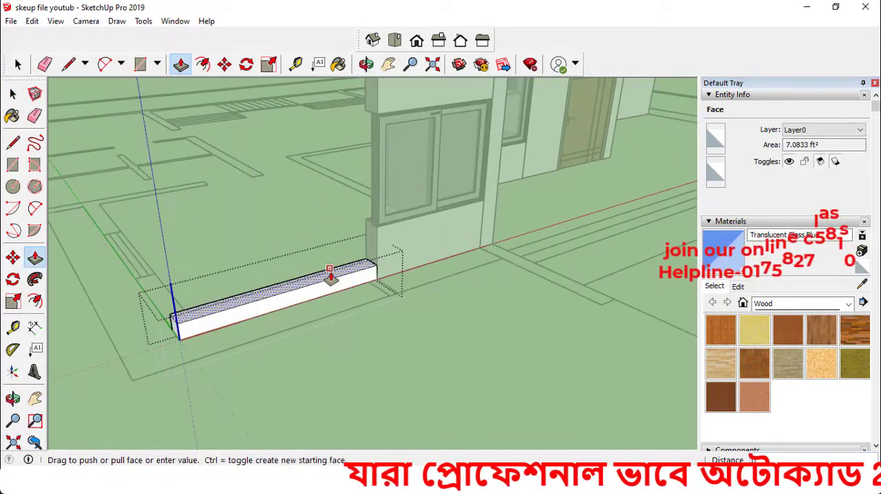
{"action": "scroll", "coordinate": [349, 188], "scroll_direction": "down", "scroll_amount": 4}
{"action": "scroll", "coordinate": [361, 140], "scroll_direction": "up", "scroll_amount": 2}
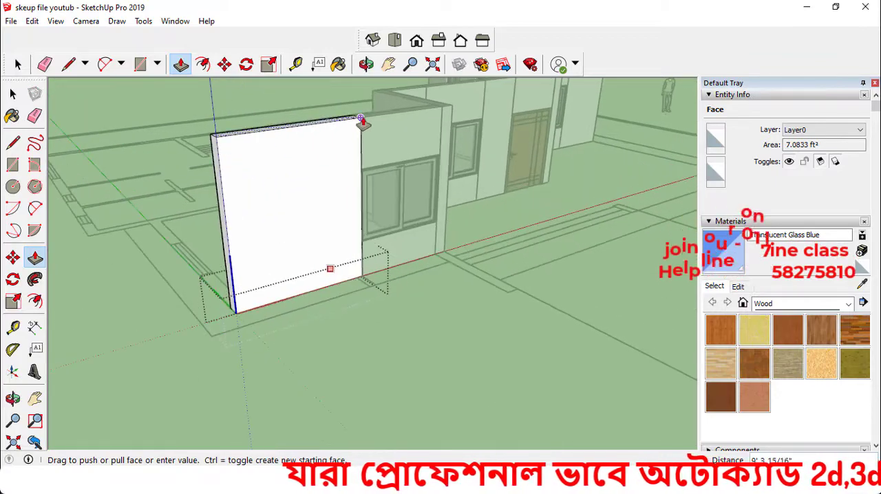
{"action": "left_click", "coordinate": [361, 122]}
{"action": "key", "text": "space"}
Draw a rectangle on the side wall's plan strip between the window opening and the new corner wall
{"action": "middle_click_drag", "start_coordinate": [409, 347], "coordinate": [327, 174]}
{"action": "scroll", "coordinate": [327, 174], "scroll_direction": "up", "scroll_amount": 2}
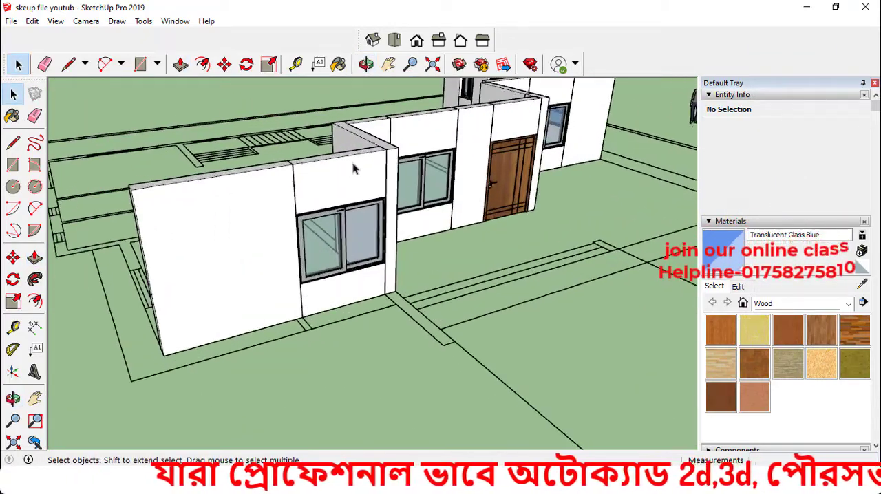
{"action": "scroll", "coordinate": [232, 281], "scroll_direction": "down", "scroll_amount": 2}
{"action": "middle_click_drag", "start_coordinate": [232, 281], "coordinate": [296, 306]}
{"action": "key", "text": "r"}
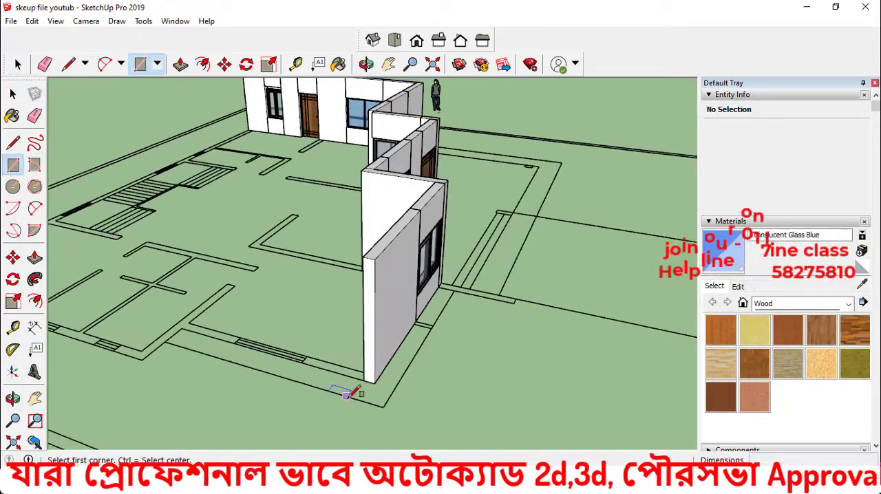
{"action": "scroll", "coordinate": [493, 351], "scroll_direction": "up", "scroll_amount": 4}
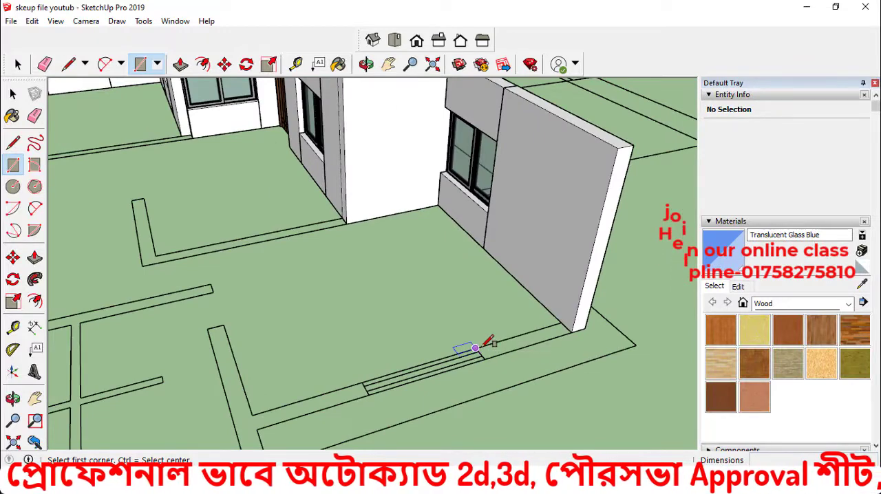
{"action": "left_click", "coordinate": [571, 332]}
{"action": "key", "text": "space"}
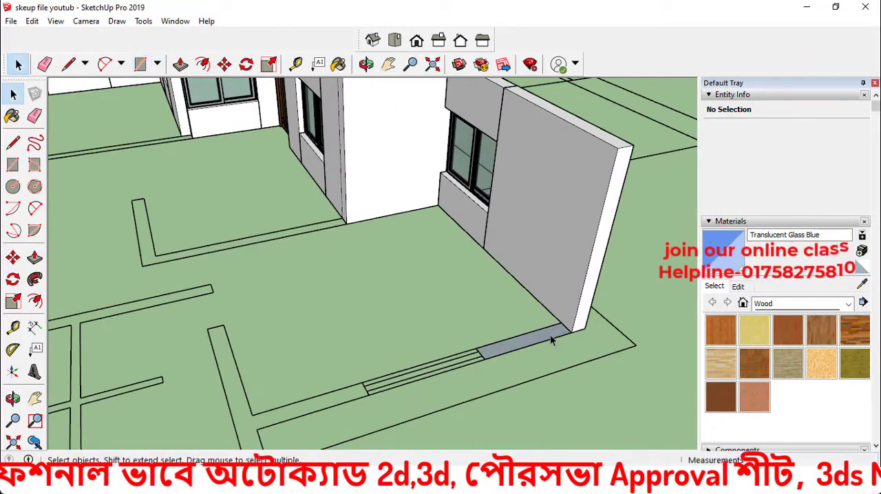
Extrude the strip between the corner and the window opening up to the top of the adjoining wall
{"action": "left_click", "coordinate": [550, 339]}
{"action": "key", "text": "p"}
{"action": "left_click_drag", "start_coordinate": [550, 339], "coordinate": [618, 156]}
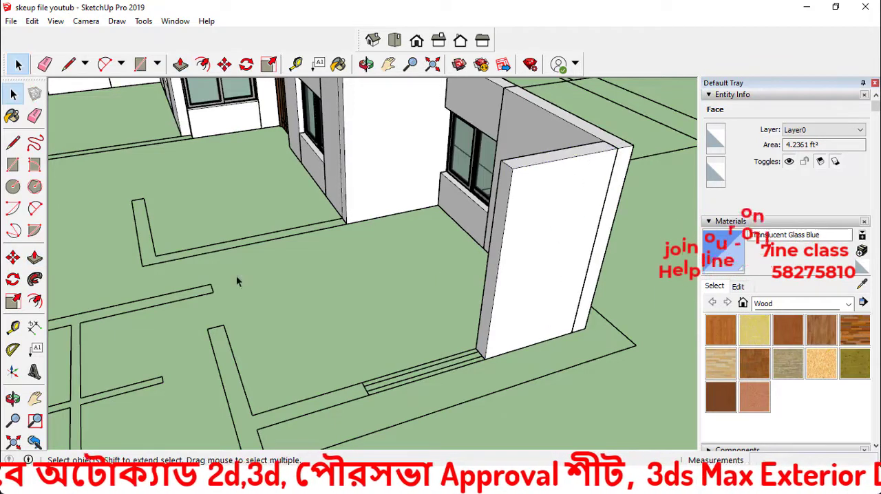
Draw a 10" by 5' 1" rectangle on the plan strip at the window opening's other side and make it a component
{"action": "left_click", "coordinate": [12, 160]}
{"action": "scroll", "coordinate": [398, 396], "scroll_direction": "up", "scroll_amount": 1}
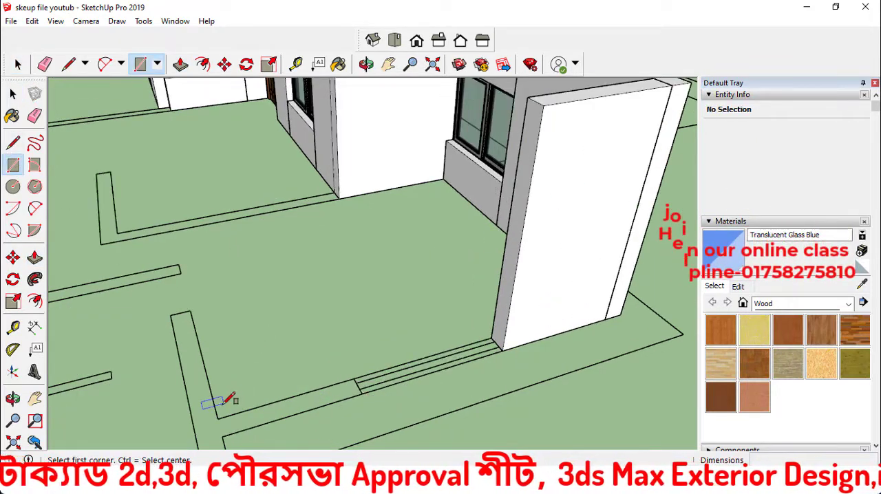
{"action": "left_click", "coordinate": [363, 394]}
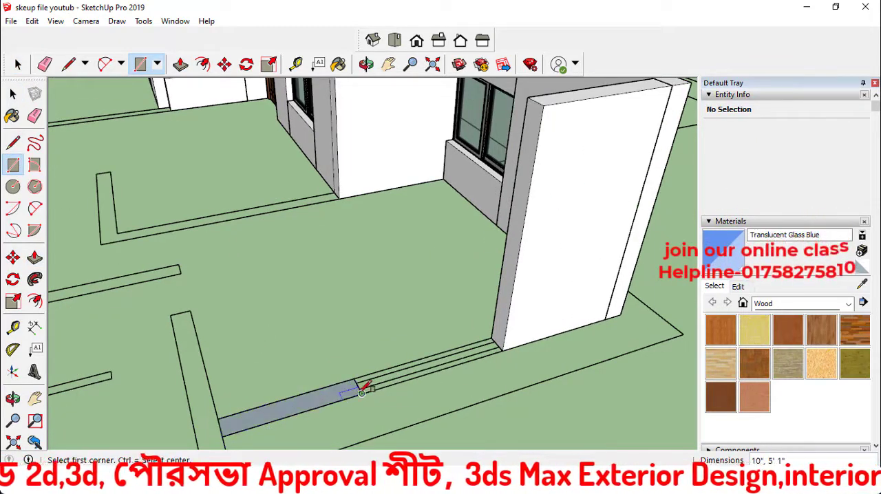
{"action": "key", "text": "space"}
{"action": "left_click", "coordinate": [335, 399]}
{"action": "key", "text": "g"}
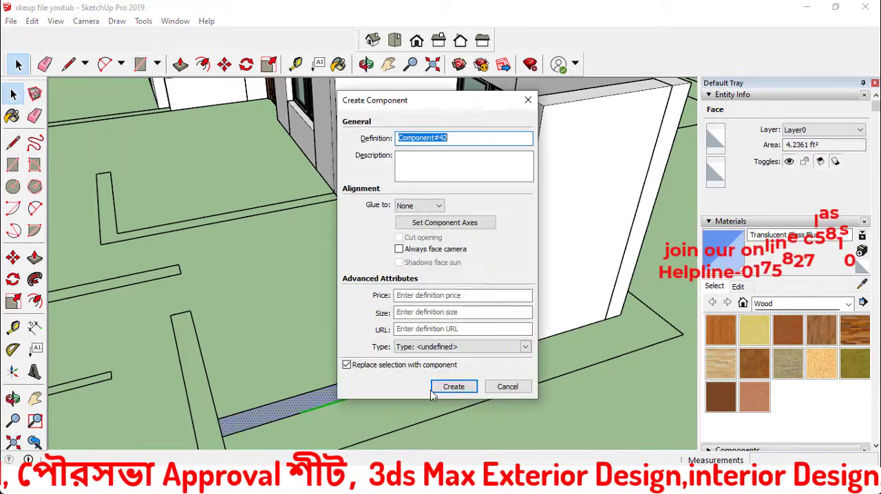
{"action": "left_click", "coordinate": [450, 387]}
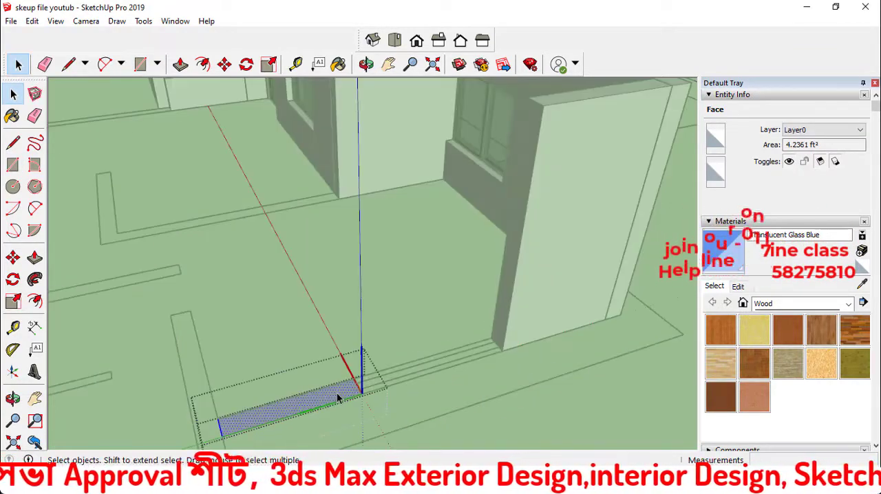
Extrude the strip on the window opening's far side 10' upward, level with the wall across the opening
{"action": "key", "text": "p"}
{"action": "left_click", "coordinate": [336, 397]}
{"action": "left_click", "coordinate": [542, 110]}
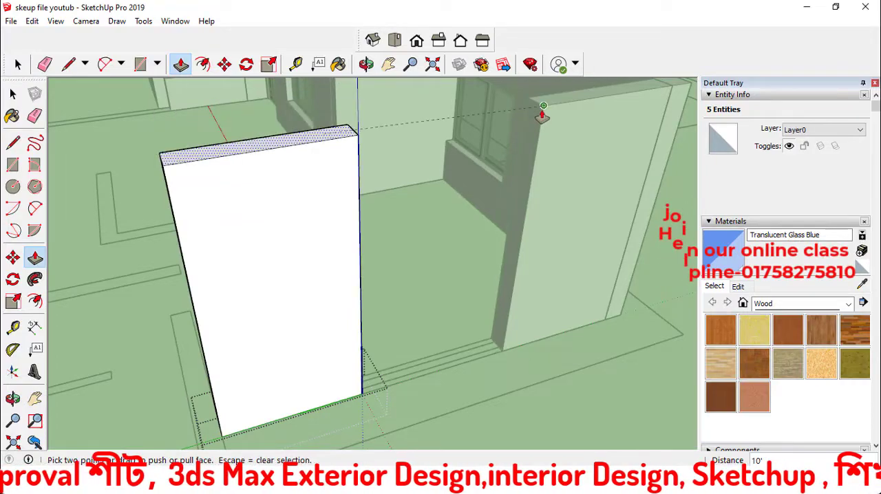
{"action": "key", "text": "space"}
{"action": "left_click", "coordinate": [142, 324]}
{"action": "scroll", "coordinate": [403, 249], "scroll_direction": "down", "scroll_amount": 3}
{"action": "scroll", "coordinate": [403, 247], "scroll_direction": "down", "scroll_amount": 3}
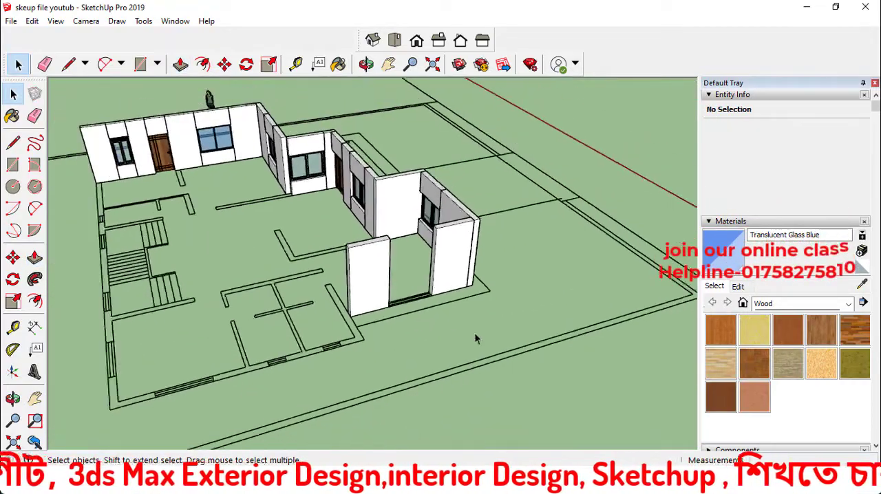
{"action": "middle_click_drag", "start_coordinate": [474, 332], "coordinate": [437, 191]}
{"action": "scroll", "coordinate": [442, 181], "scroll_direction": "up", "scroll_amount": 3}
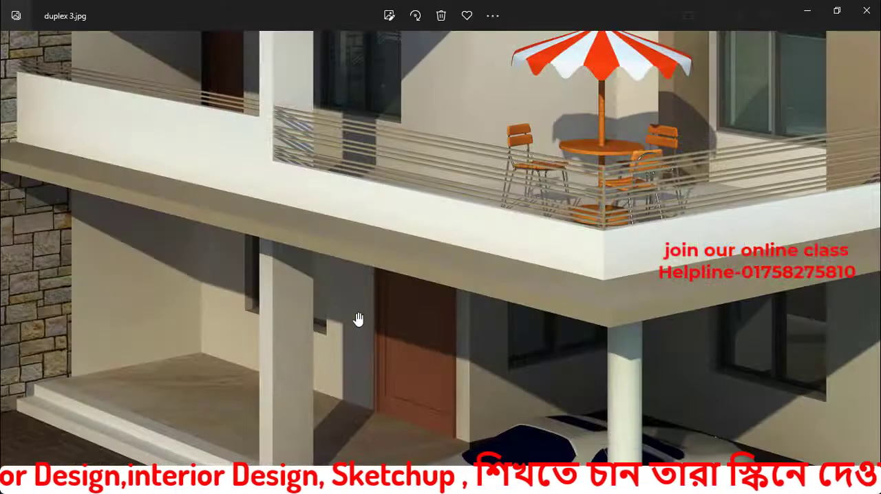
Compare the duplex 3.jpg reference rendering with the model's front entrance, porch steps and surrounding plan lines
{"action": "scroll", "coordinate": [358, 314], "scroll_direction": "down", "scroll_amount": 5}
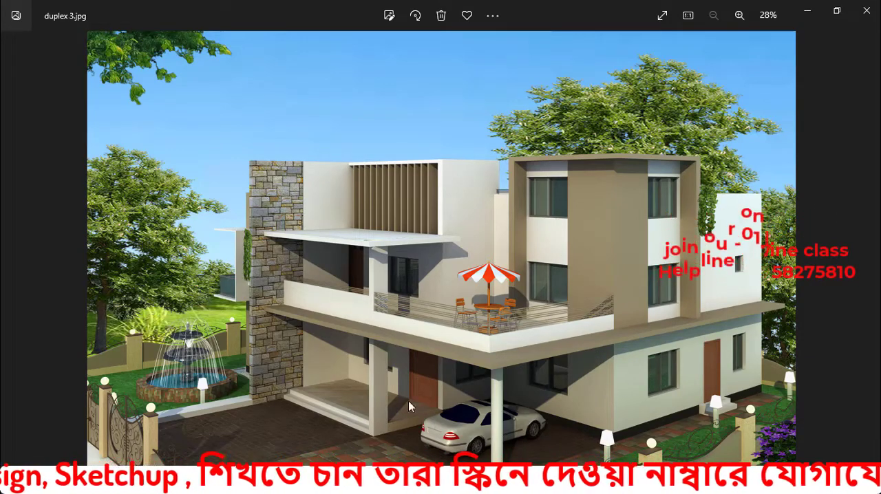
{"action": "left_click", "coordinate": [807, 13]}
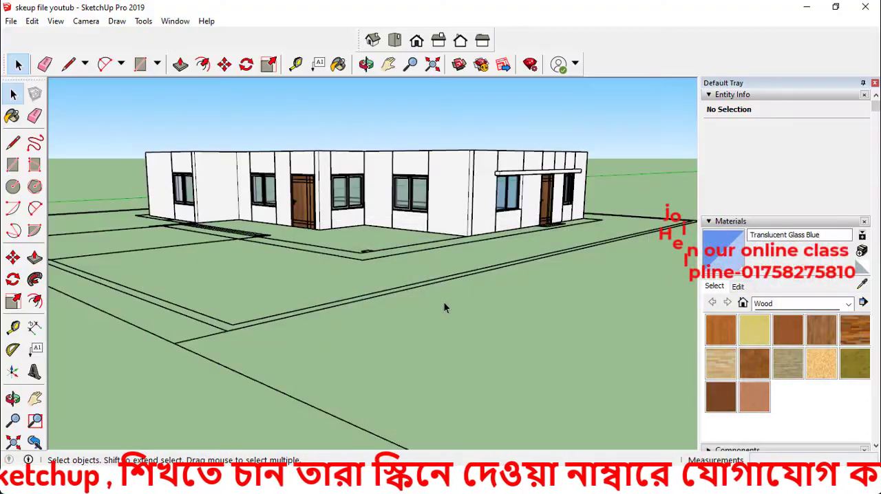
{"action": "mouse_move", "coordinate": [445, 304]}
{"action": "middle_mouse_down"}
{"action": "mouse_move", "coordinate": [468, 381]}
{"action": "mouse_move", "coordinate": [434, 307]}
{"action": "middle_mouse_up"}
{"action": "scroll", "coordinate": [434, 307], "scroll_direction": "down", "scroll_amount": 3}
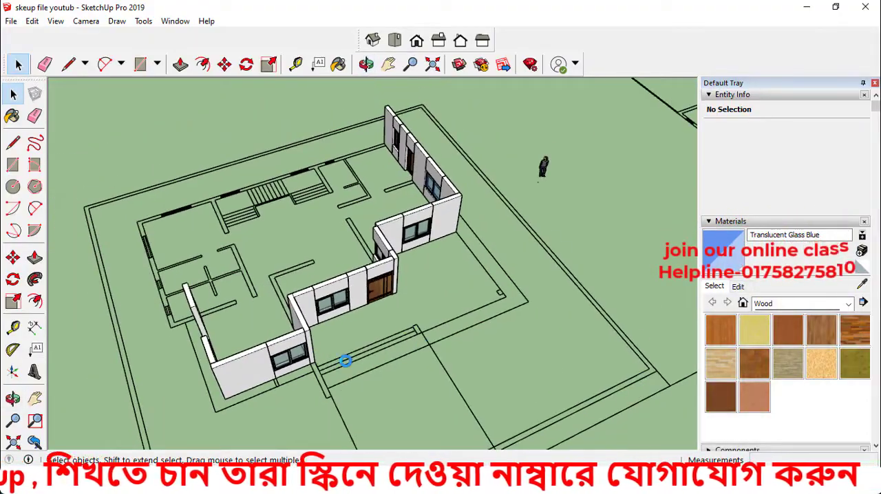
{"action": "middle_click_drag", "start_coordinate": [365, 356], "coordinate": [240, 344]}
{"action": "scroll", "coordinate": [404, 322], "scroll_direction": "up", "scroll_amount": 4}
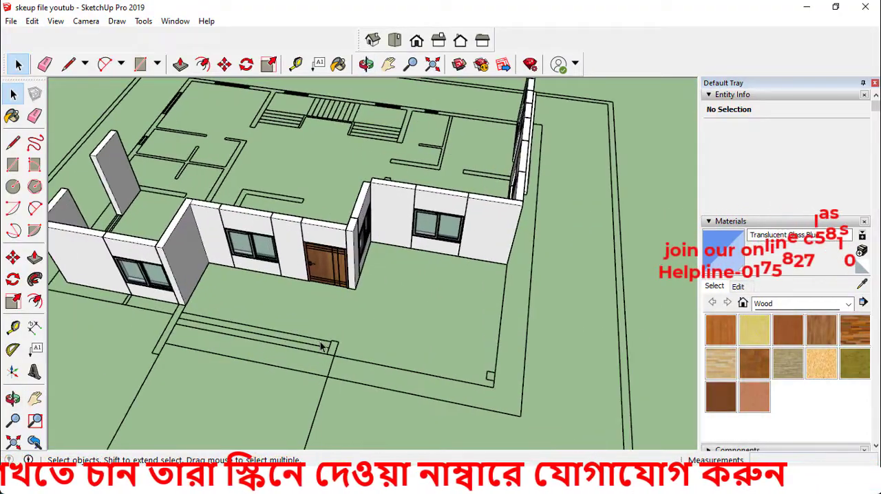
{"action": "scroll", "coordinate": [254, 337], "scroll_direction": "up", "scroll_amount": 2}
{"action": "scroll", "coordinate": [199, 286], "scroll_direction": "up", "scroll_amount": 2}
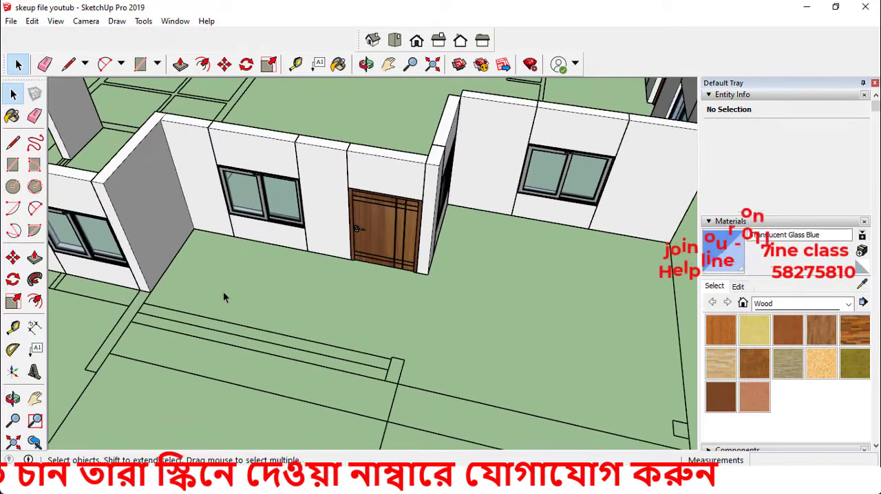
{"action": "middle_click_drag", "start_coordinate": [207, 293], "coordinate": [194, 332]}
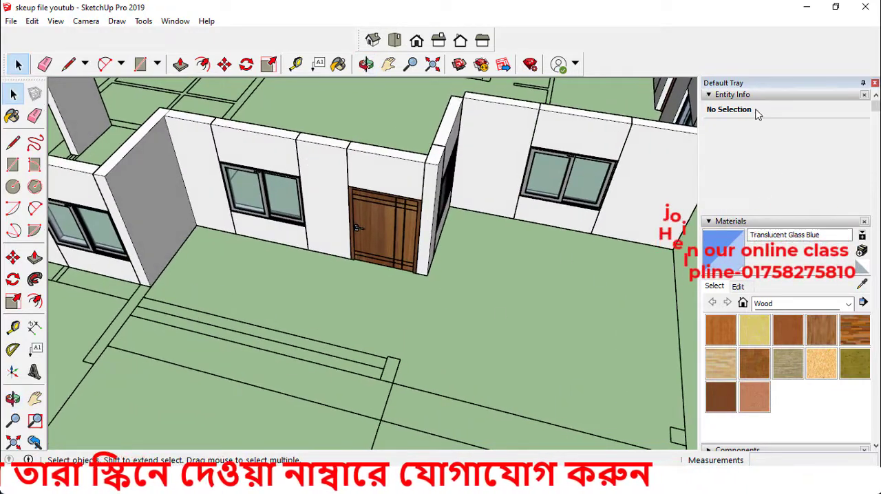
Draw a rectangle over the porch floor and steps in front of the entrance door and make it a component
{"action": "key", "text": "r"}
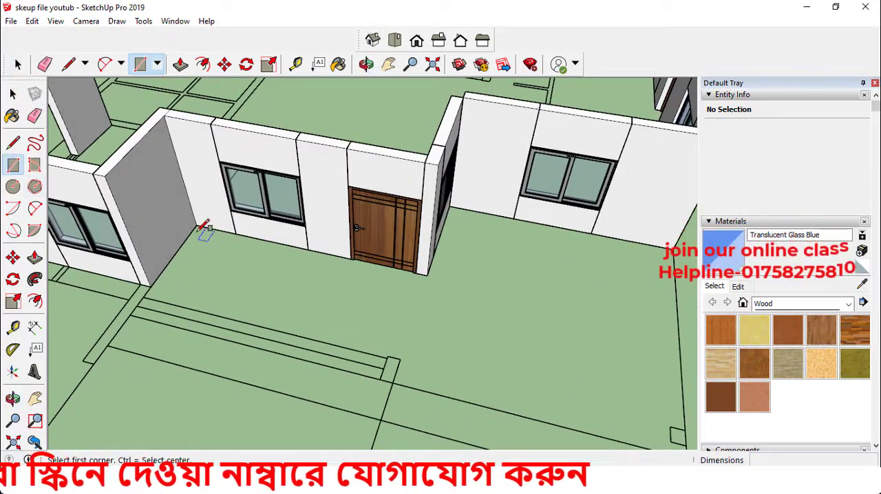
{"action": "scroll", "coordinate": [394, 354], "scroll_direction": "up", "scroll_amount": 1}
{"action": "left_click", "coordinate": [389, 355]}
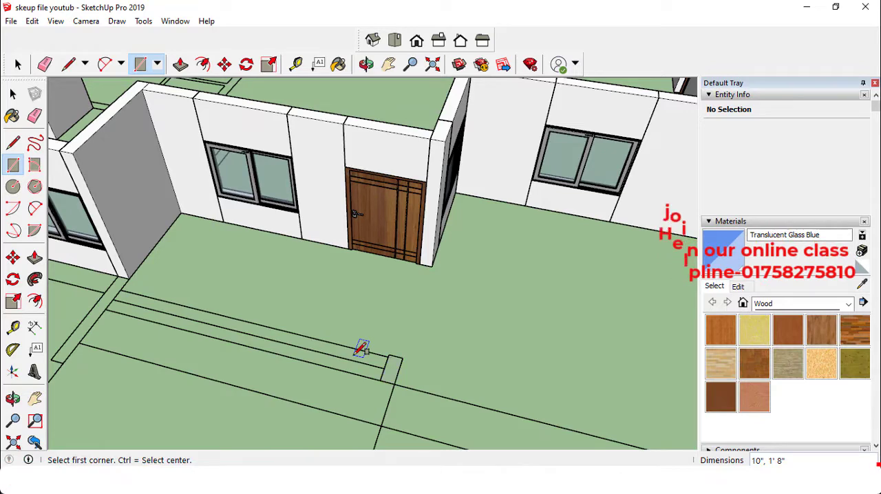
{"action": "left_click", "coordinate": [394, 382]}
{"action": "key", "text": "space"}
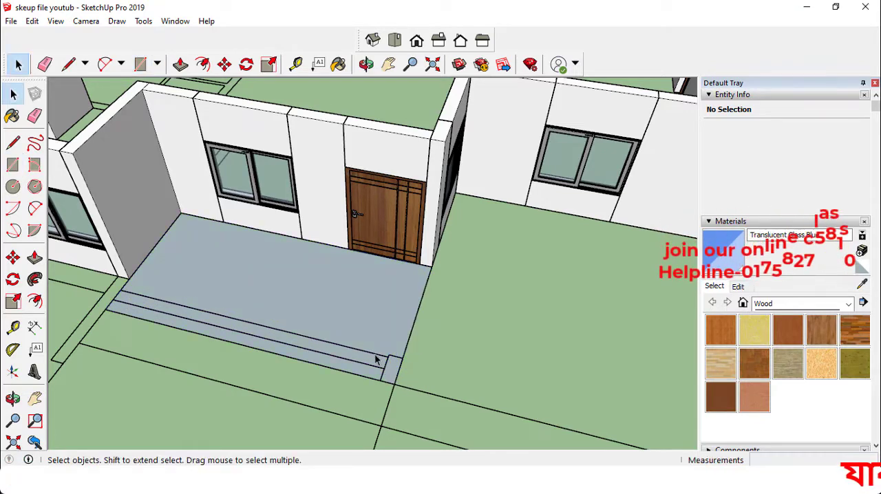
{"action": "left_click", "coordinate": [360, 324]}
{"action": "key", "text": "g"}
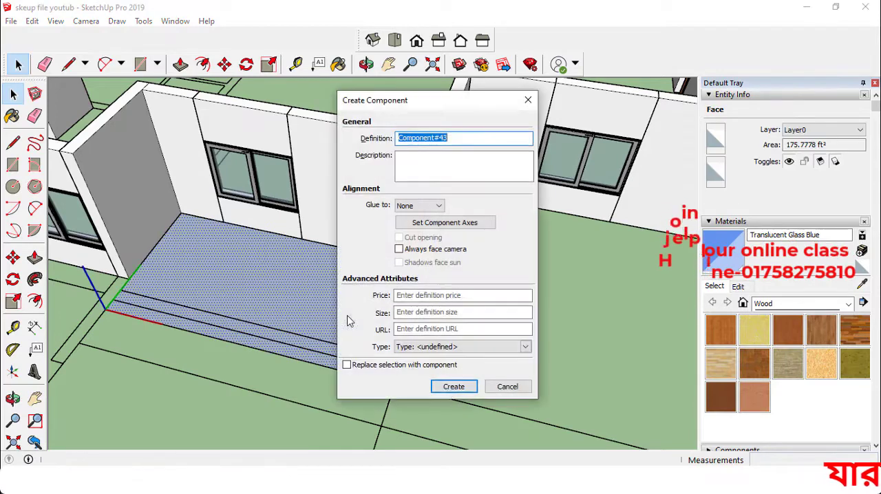
{"action": "left_click", "coordinate": [451, 389]}
Extrude the porch rectangle upward into a raised slab in front of the entrance door
{"action": "key", "text": "p"}
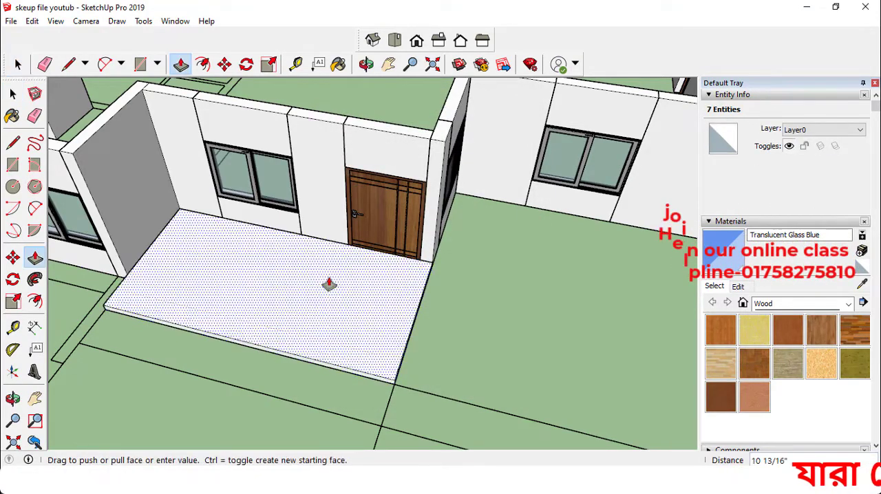
{"action": "left_click_drag", "start_coordinate": [326, 282], "coordinate": [491, 309]}
{"action": "key", "text": "space"}
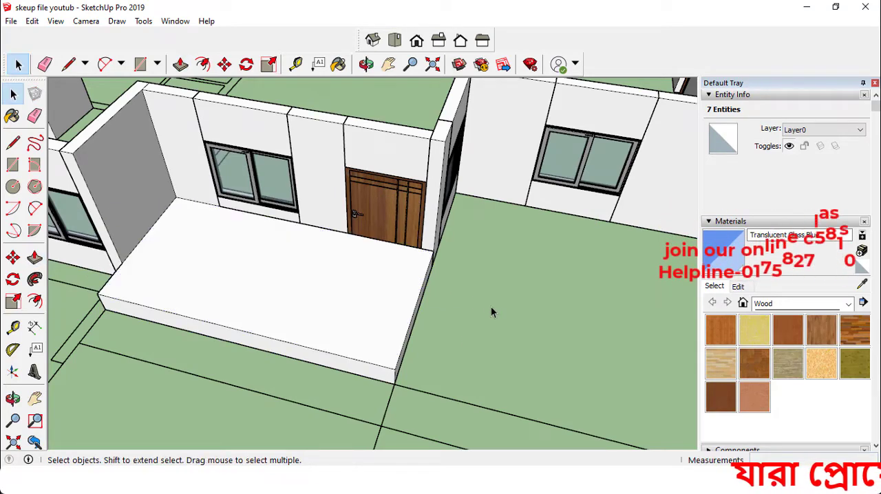
{"action": "left_click", "coordinate": [491, 309]}
Inspect the raised porch slab's top and side faces, and remove the extrusion
{"action": "middle_click_drag", "start_coordinate": [491, 309], "coordinate": [404, 276]}
{"action": "scroll", "coordinate": [405, 277], "scroll_direction": "up", "scroll_amount": 3}
{"action": "left_click", "coordinate": [418, 251]}
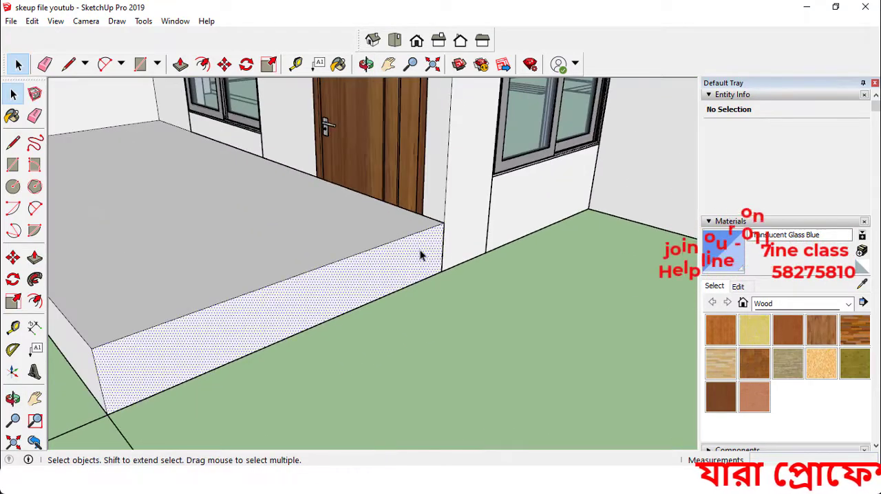
{"action": "left_click", "coordinate": [366, 223]}
{"action": "scroll", "coordinate": [410, 263], "scroll_direction": "down", "scroll_amount": 2}
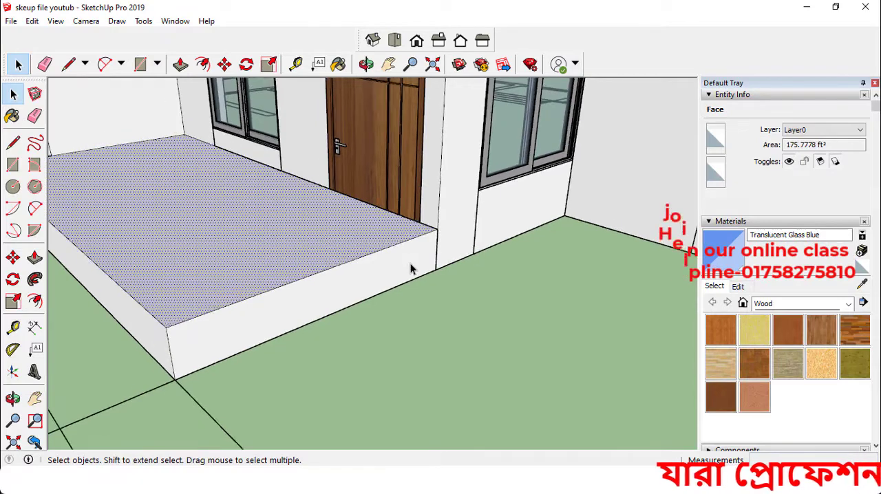
{"action": "key", "text": "Delete"}
Try to turn the flat porch floor face into a component
{"action": "left_click", "coordinate": [370, 270]}
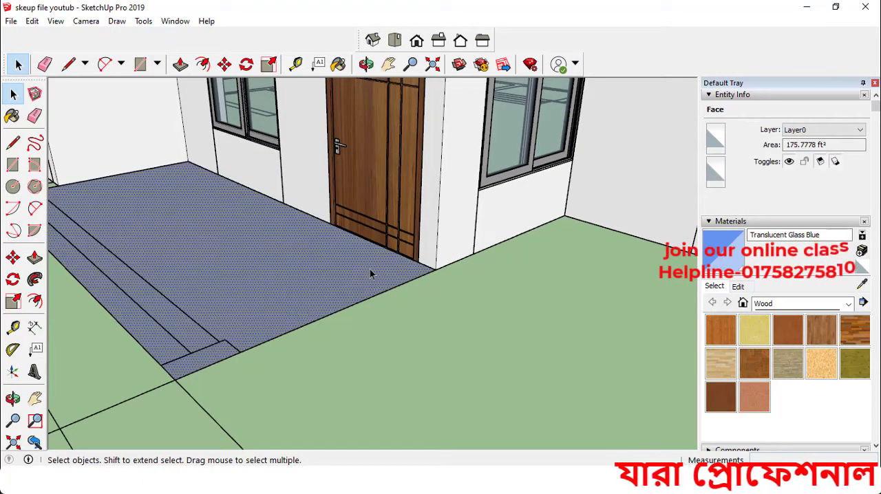
{"action": "key", "text": "g"}
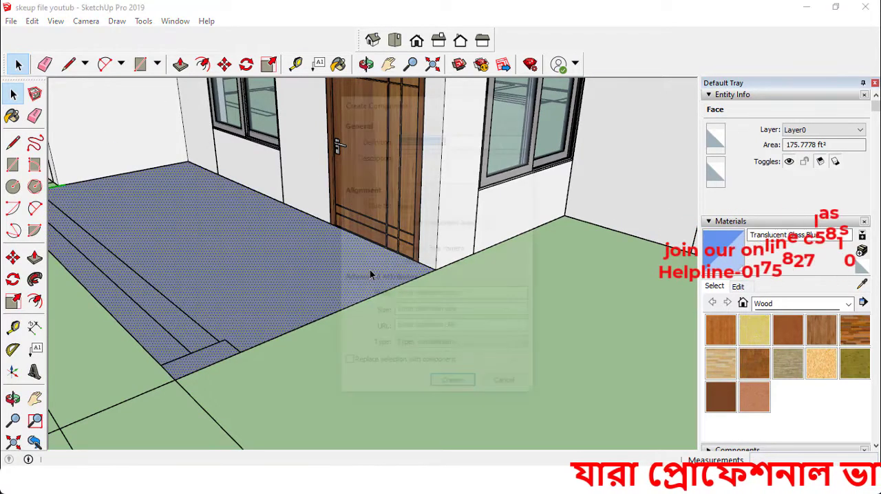
{"action": "left_click", "coordinate": [451, 382]}
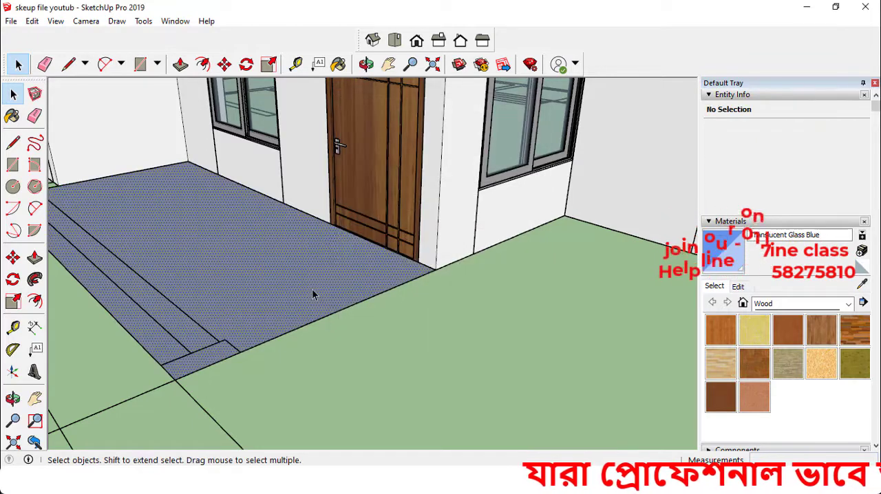
{"action": "left_click", "coordinate": [320, 303]}
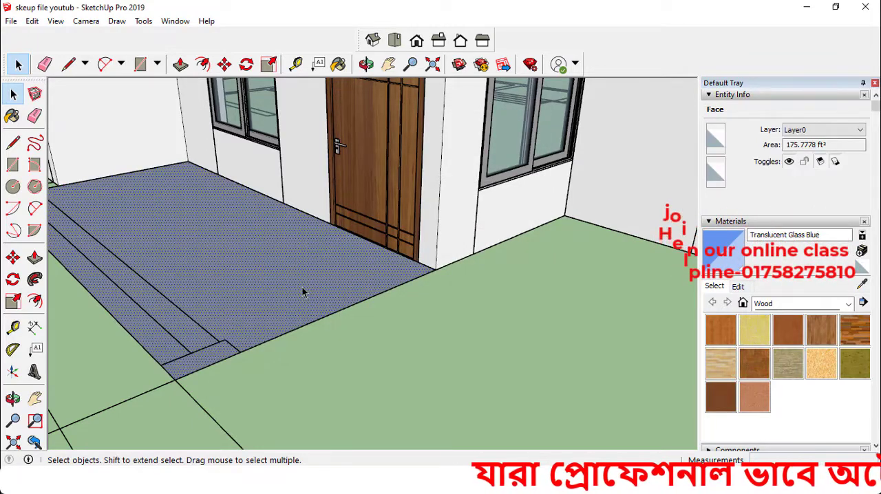
Reassign the G keyboard shortcut from Edit/Make Component to Edit/Make Group in the program preferences
{"action": "left_click", "coordinate": [174, 21]}
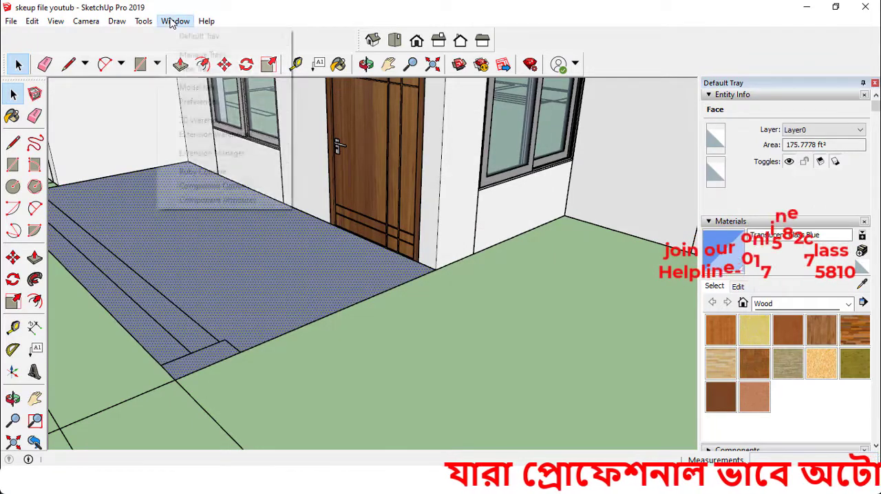
{"action": "left_click", "coordinate": [201, 101]}
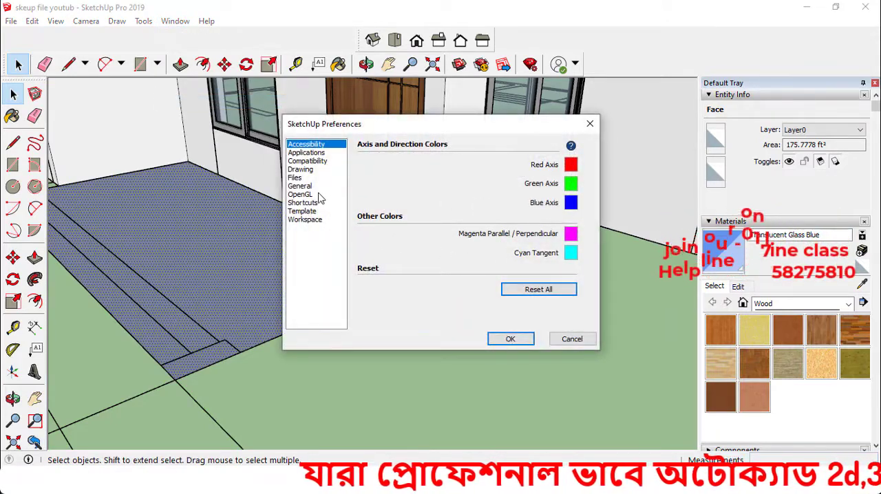
{"action": "left_click", "coordinate": [303, 203]}
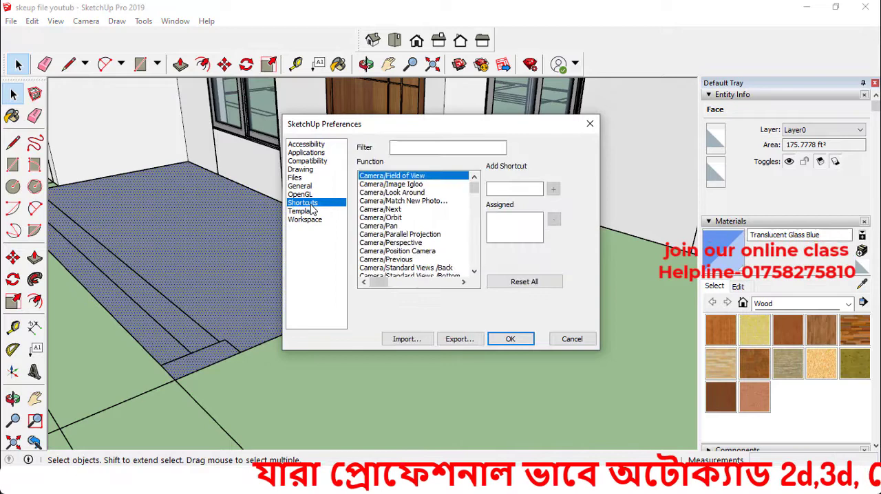
{"action": "left_click", "coordinate": [398, 209]}
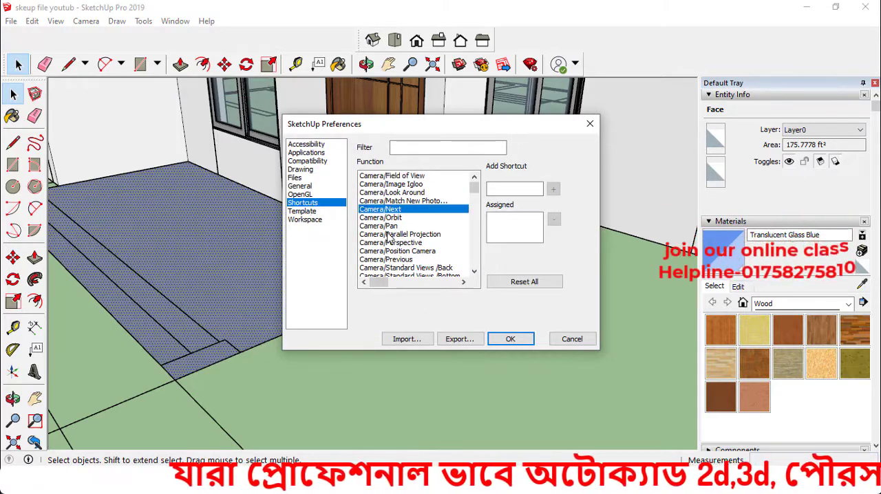
{"action": "scroll", "coordinate": [390, 237], "scroll_direction": "down", "scroll_amount": 1}
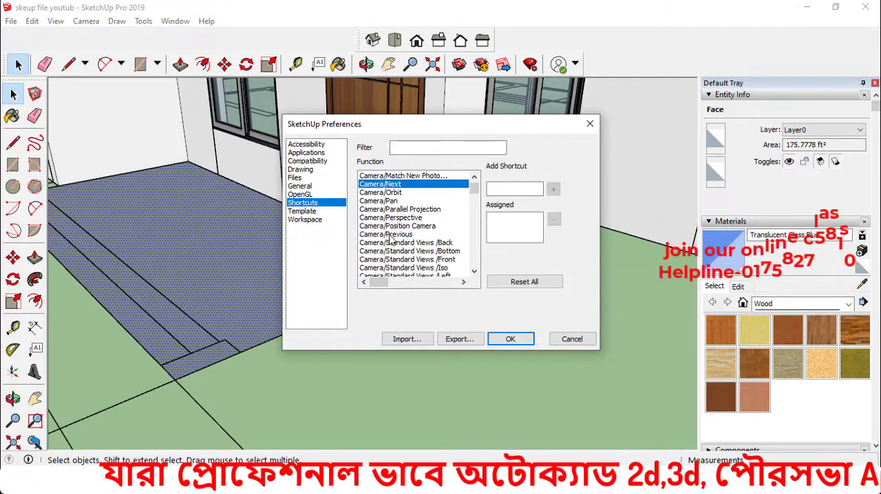
{"action": "scroll", "coordinate": [388, 235], "scroll_direction": "up", "scroll_amount": 1}
{"action": "key", "text": "e"}
{"action": "key", "text": "e"}
{"action": "key", "text": "e"}
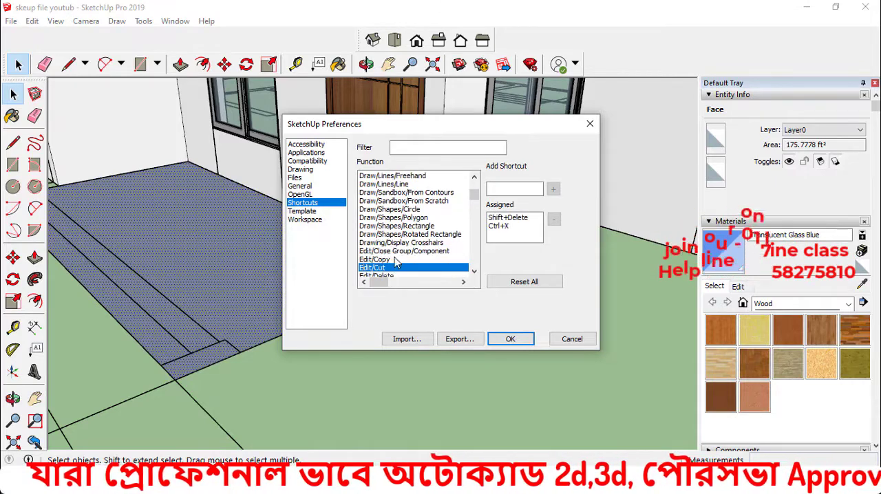
{"action": "key", "text": "e"}
{"action": "key", "text": "e"}
{"action": "key", "text": "e"}
{"action": "key", "text": "e"}
{"action": "key", "text": "e"}
{"action": "key", "text": "e"}
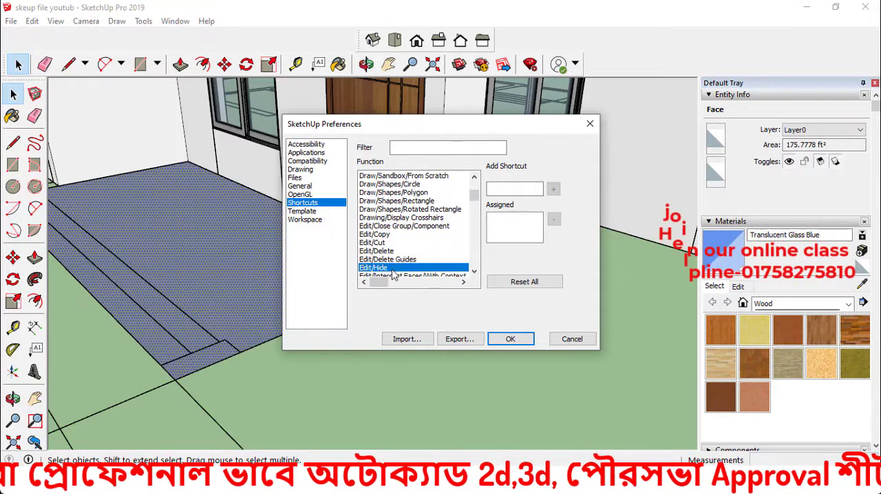
{"action": "key", "text": "e"}
{"action": "key", "text": "e"}
{"action": "key", "text": "e"}
{"action": "key", "text": "e"}
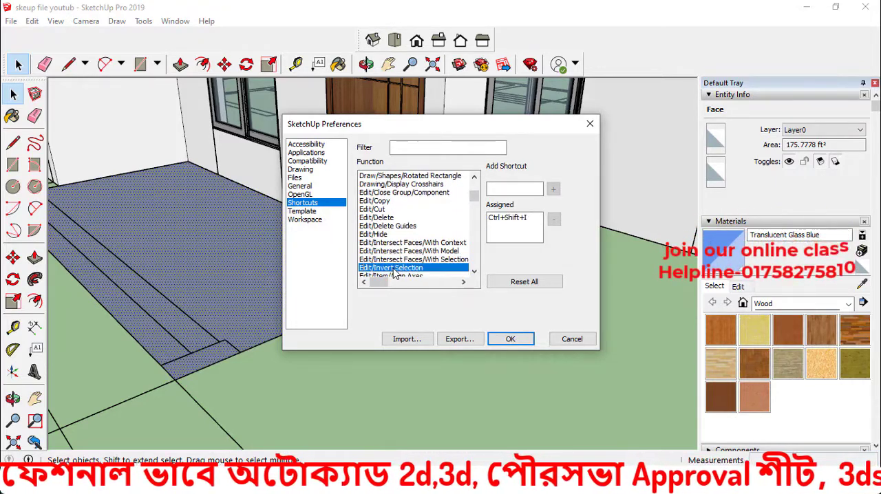
{"action": "key", "text": "e"}
{"action": "key", "text": "e"}
{"action": "key", "text": "e"}
{"action": "key", "text": "e"}
{"action": "key", "text": "e"}
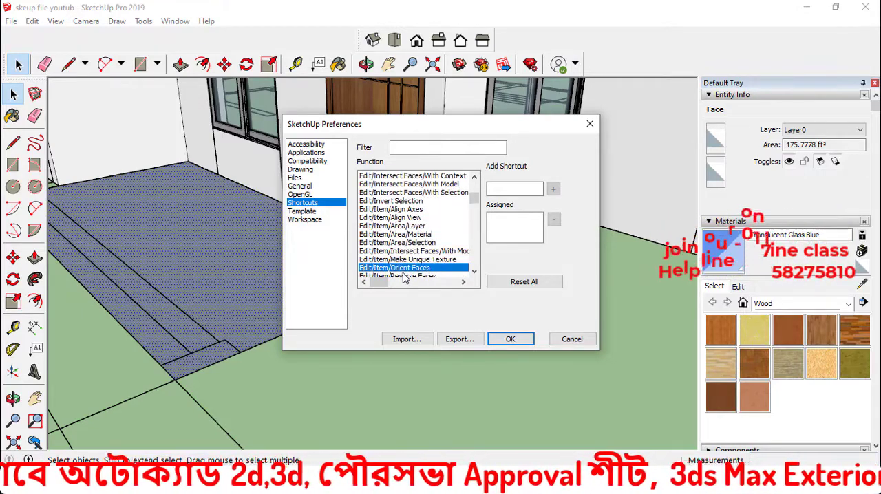
{"action": "key", "text": "e"}
{"action": "key", "text": "e"}
{"action": "key", "text": "e"}
{"action": "key", "text": "e"}
{"action": "key", "text": "e"}
{"action": "key", "text": "e"}
{"action": "key", "text": "e"}
{"action": "key", "text": "e"}
{"action": "key", "text": "e"}
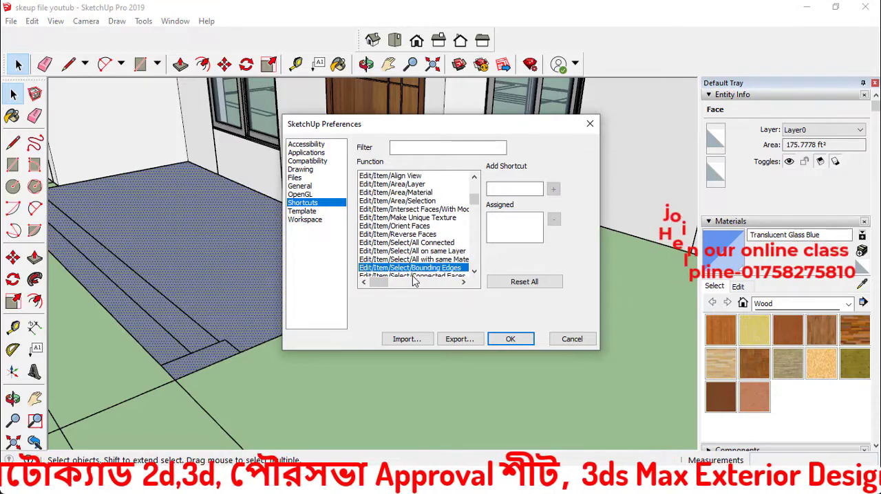
{"action": "key", "text": "e"}
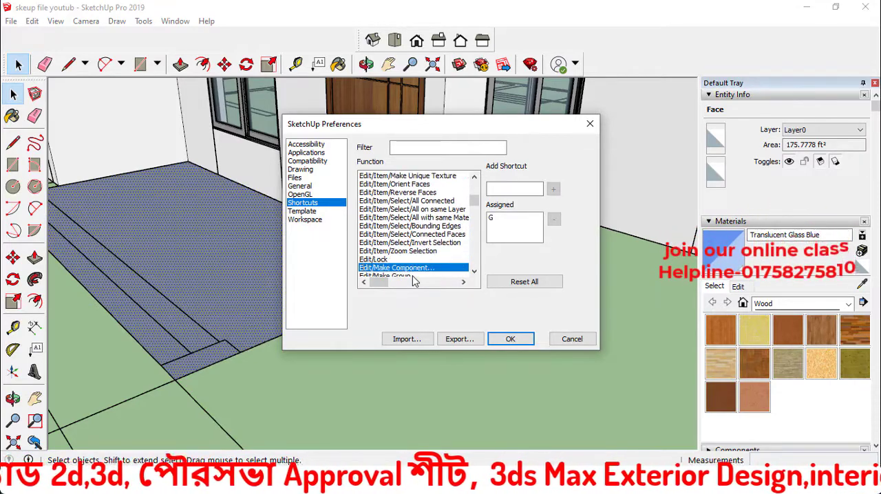
{"action": "key", "text": "e"}
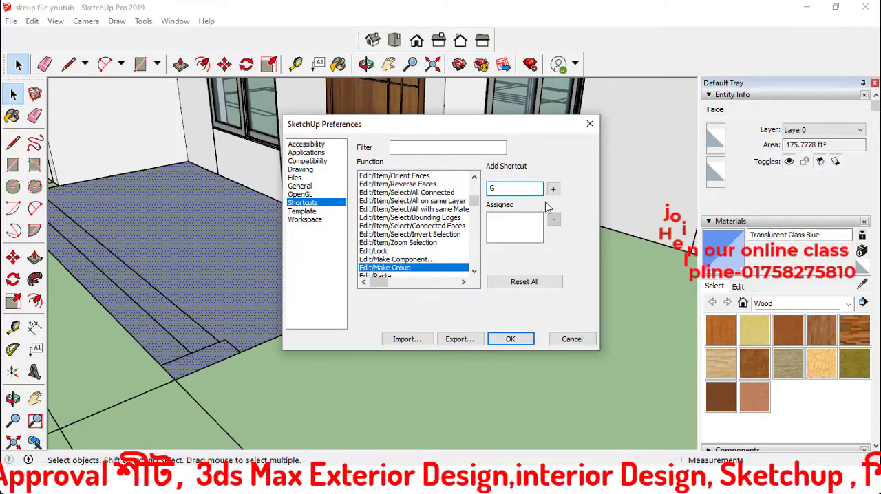
{"action": "left_click", "coordinate": [555, 189]}
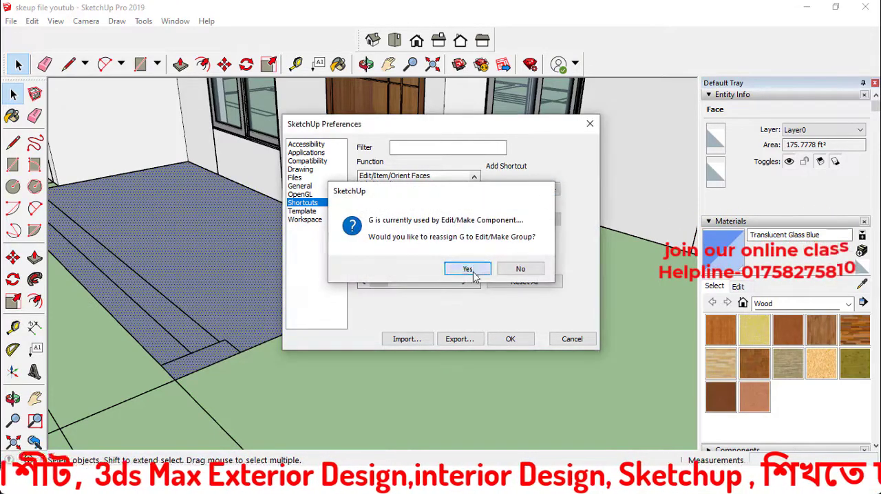
{"action": "left_click", "coordinate": [465, 268]}
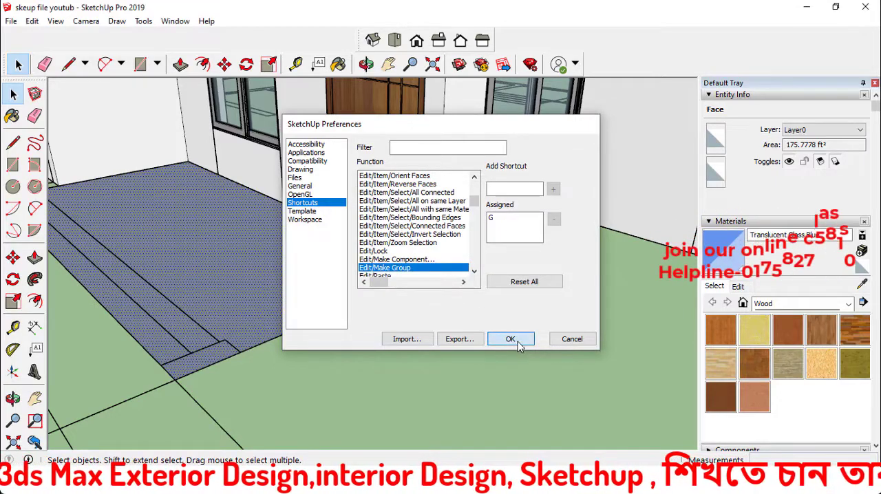
{"action": "left_click", "coordinate": [518, 342]}
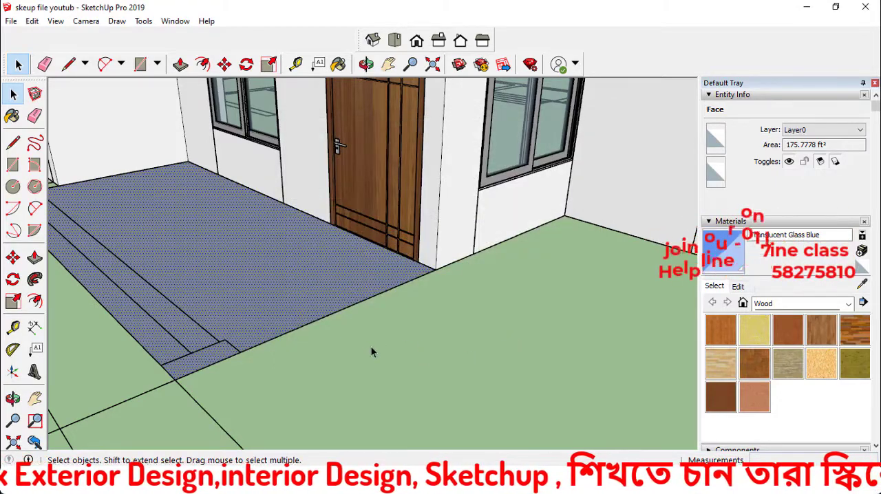
Select the porch floor face with its bounding edges and make them a group
{"action": "double_click", "coordinate": [279, 275]}
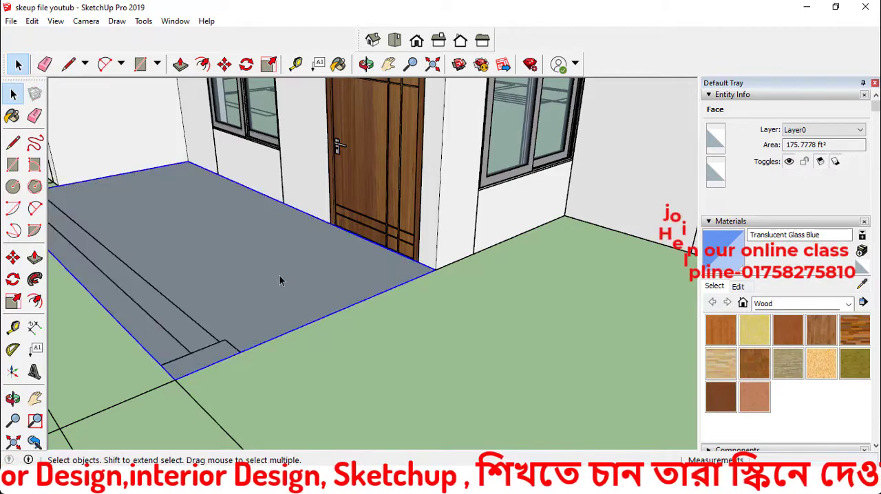
{"action": "key", "text": "g"}
{"action": "middle_click_drag", "start_coordinate": [279, 278], "coordinate": [365, 352]}
{"action": "left_click", "coordinate": [364, 352]}
Review the keyboard shortcut assignments in the program preferences
{"action": "left_click", "coordinate": [175, 20]}
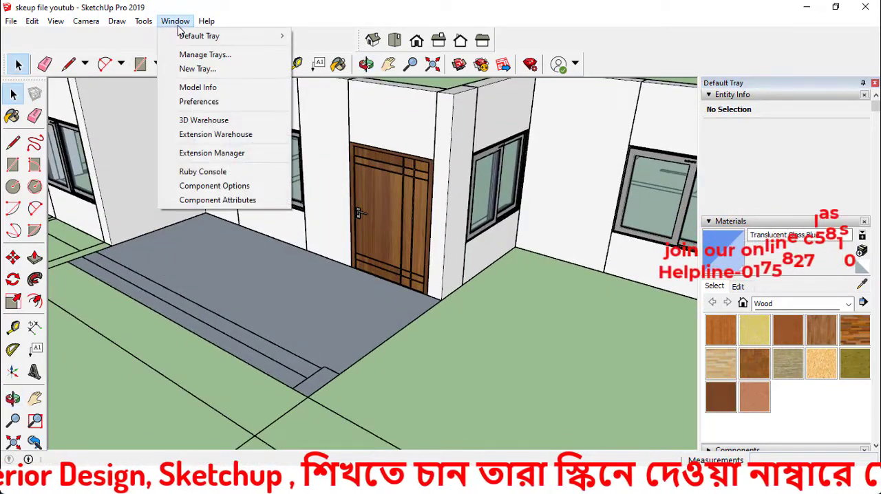
{"action": "left_click", "coordinate": [214, 102]}
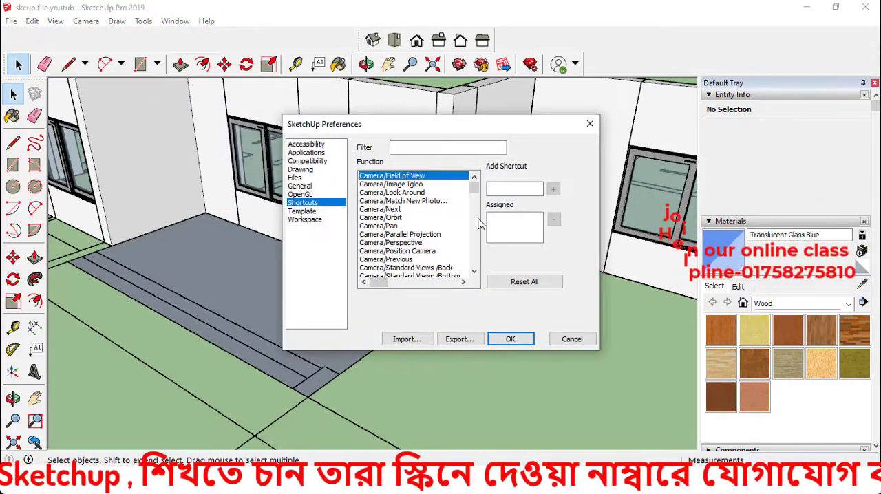
{"action": "left_click", "coordinate": [513, 339]}
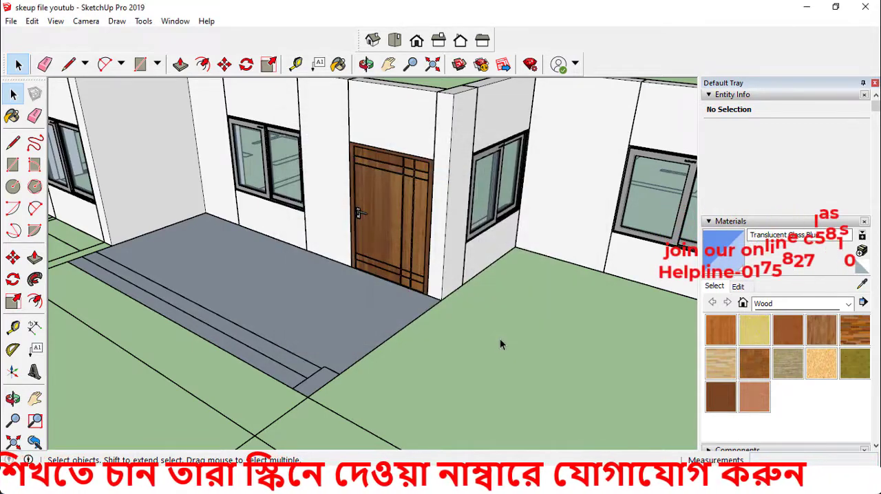
Open the porch floor group and extrude its face upward 1' 6" with Push/Pull
{"action": "left_click", "coordinate": [338, 320]}
{"action": "double_click", "coordinate": [319, 317]}
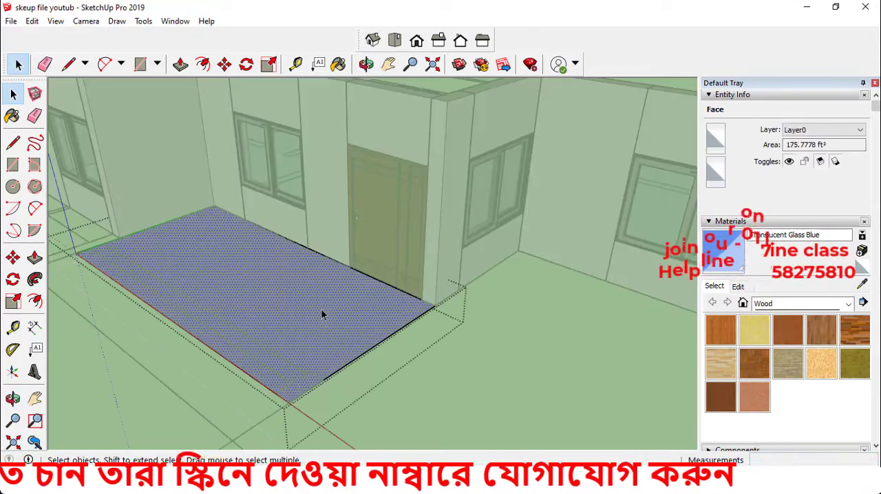
{"action": "key", "text": "p"}
{"action": "left_click_drag", "start_coordinate": [323, 307], "coordinate": [331, 243]}
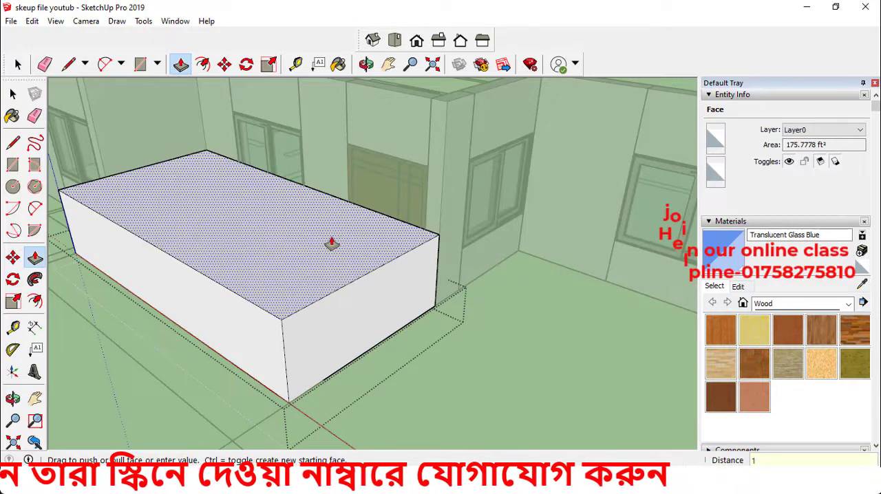
{"action": "key", "text": "Return"}
{"action": "key", "text": "space"}
{"action": "left_click", "coordinate": [455, 346]}
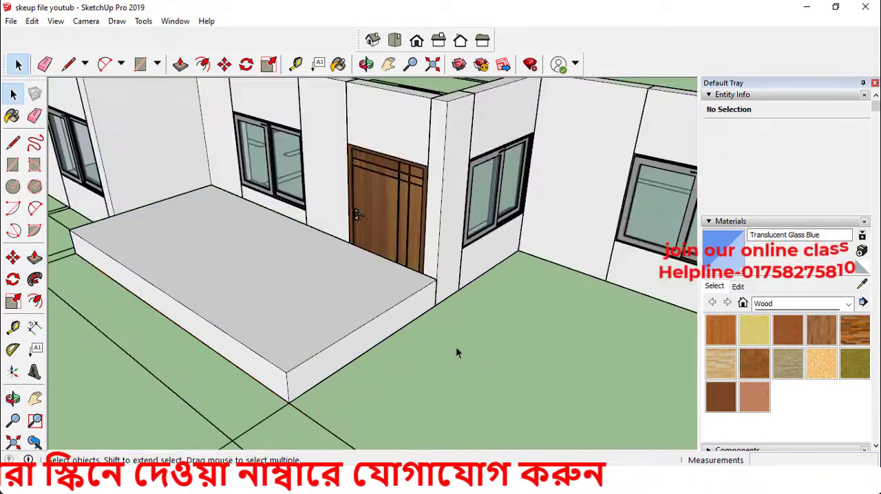
Move the porch slab group down 1' 6" from its upper corner so its top aligns with the wall base
{"action": "middle_click_drag", "start_coordinate": [455, 346], "coordinate": [370, 292]}
{"action": "scroll", "coordinate": [370, 290], "scroll_direction": "up", "scroll_amount": 3}
{"action": "left_click", "coordinate": [377, 280]}
{"action": "key", "text": "m"}
{"action": "scroll", "coordinate": [401, 270], "scroll_direction": "up", "scroll_amount": 1}
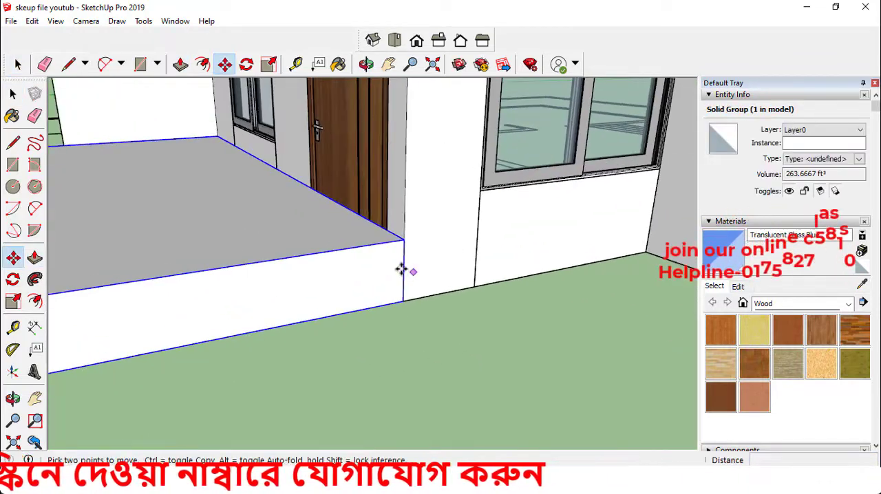
{"action": "left_click", "coordinate": [403, 237]}
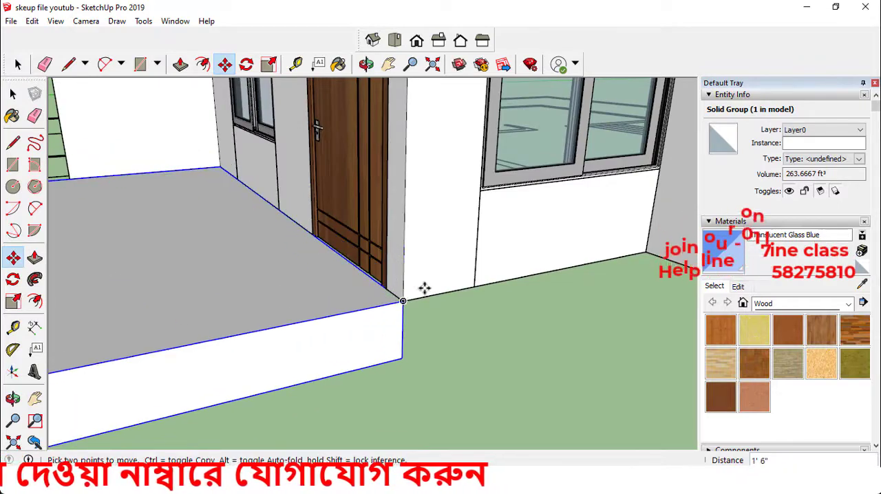
{"action": "left_click", "coordinate": [425, 288]}
{"action": "key", "text": "space"}
{"action": "scroll", "coordinate": [441, 320], "scroll_direction": "down", "scroll_amount": 5}
{"action": "left_click", "coordinate": [476, 288]}
Examine the lowered porch against the whole house, and bring the ground-floor plan into top view
{"action": "scroll", "coordinate": [475, 288], "scroll_direction": "down", "scroll_amount": 3}
{"action": "mouse_move", "coordinate": [472, 289]}
{"action": "middle_mouse_down"}
{"action": "mouse_move", "coordinate": [445, 311]}
{"action": "mouse_move", "coordinate": [487, 294]}
{"action": "middle_mouse_up"}
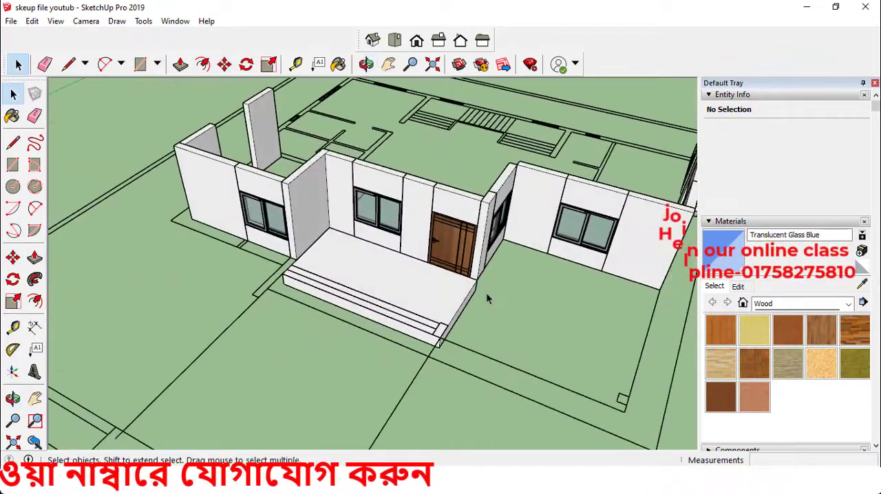
{"action": "scroll", "coordinate": [474, 296], "scroll_direction": "down", "scroll_amount": 3}
{"action": "middle_click_drag", "start_coordinate": [409, 285], "coordinate": [422, 264]}
{"action": "middle_click_drag", "start_coordinate": [425, 300], "coordinate": [391, 292]}
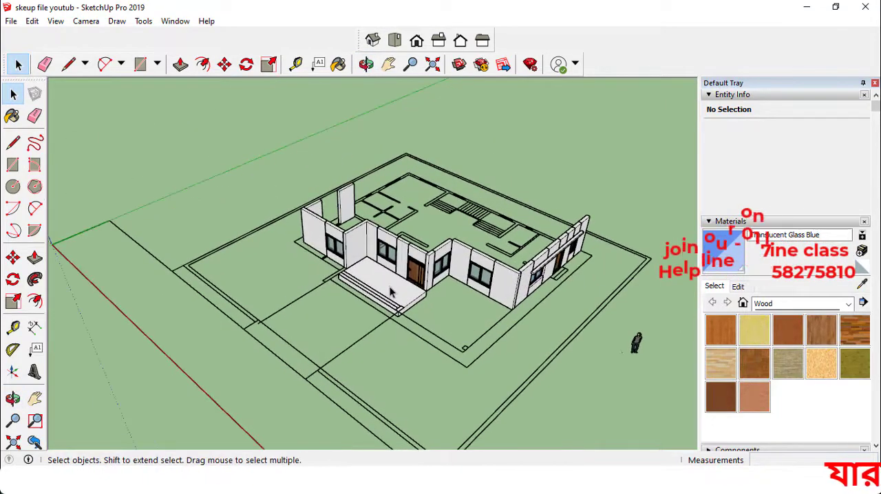
{"action": "key", "text": "t"}
{"action": "key", "text": "z"}
{"action": "scroll", "coordinate": [402, 245], "scroll_direction": "down", "scroll_amount": 1}
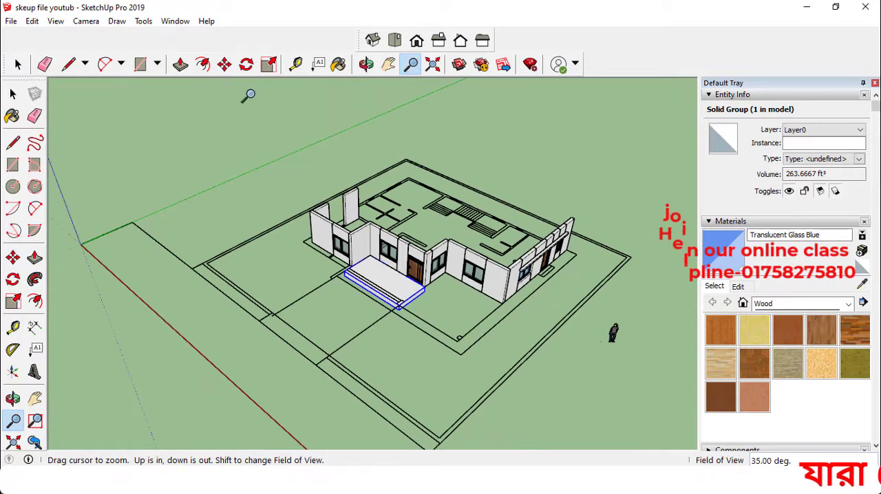
{"action": "left_click", "coordinate": [20, 65]}
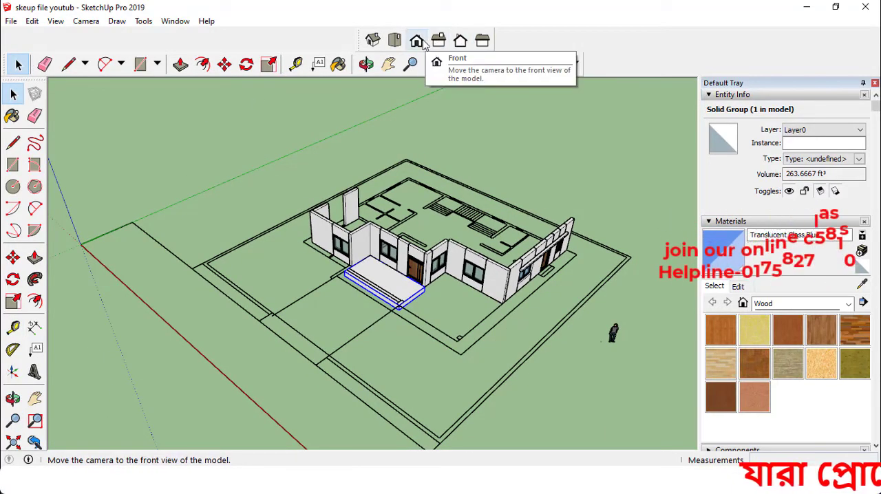
{"action": "left_click", "coordinate": [444, 43]}
{"action": "left_click", "coordinate": [397, 42]}
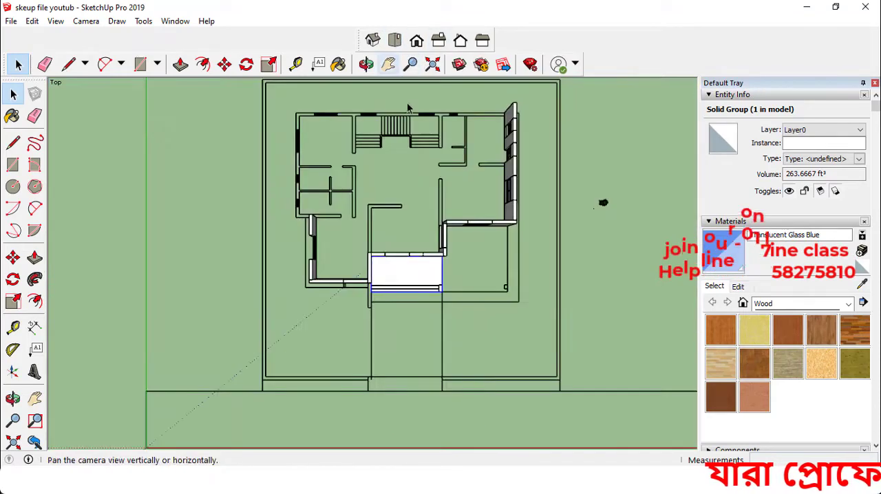
{"action": "scroll", "coordinate": [505, 108], "scroll_direction": "up", "scroll_amount": 2}
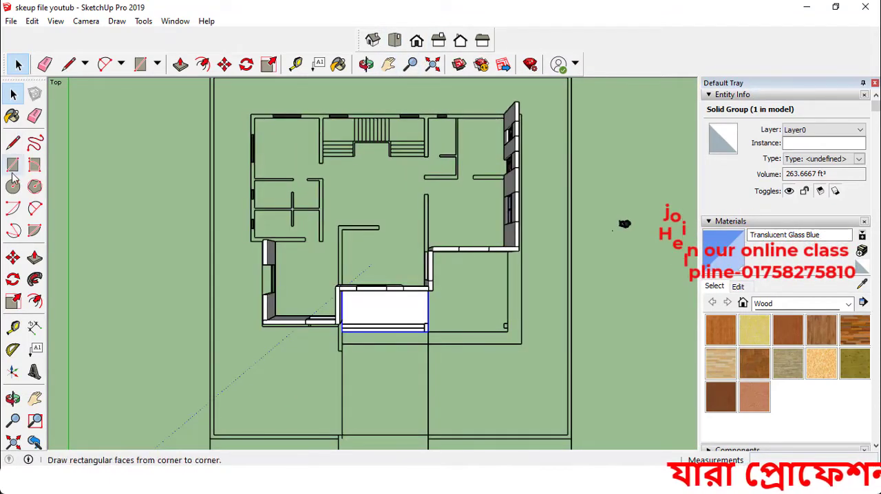
Try to draw a line along the back wall's outer edge, starting from the plan's back-left corner
{"action": "left_click", "coordinate": [13, 143]}
{"action": "scroll", "coordinate": [234, 158], "scroll_direction": "down", "scroll_amount": 1}
{"action": "scroll", "coordinate": [250, 125], "scroll_direction": "up", "scroll_amount": 3}
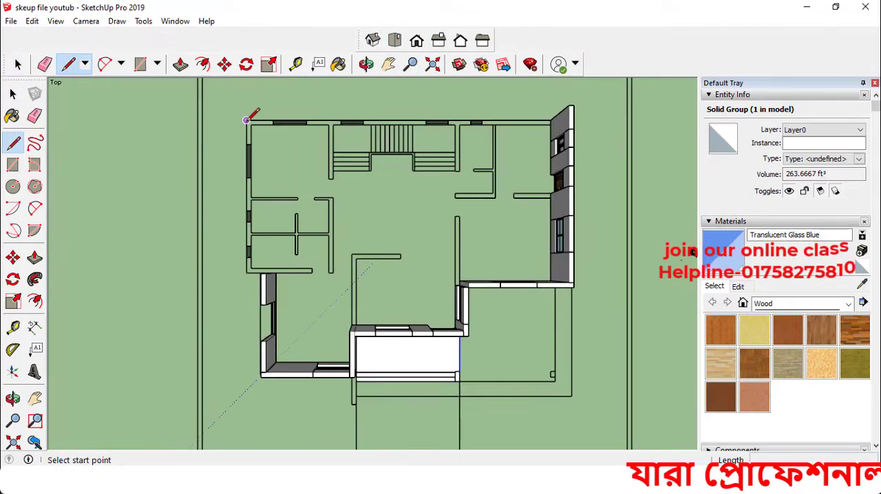
{"action": "scroll", "coordinate": [562, 118], "scroll_direction": "up", "scroll_amount": 1}
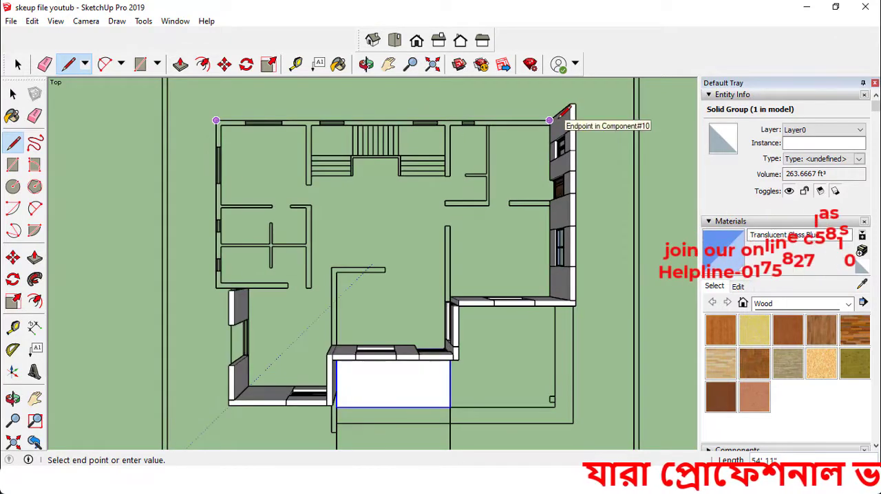
Trace the outer wall base with lines from the back-right corner around to the corner beside the porch
{"action": "middle_click_drag", "start_coordinate": [582, 114], "coordinate": [659, 386]}
{"action": "scroll", "coordinate": [567, 149], "scroll_direction": "up", "scroll_amount": 2}
{"action": "scroll", "coordinate": [565, 149], "scroll_direction": "down", "scroll_amount": 3}
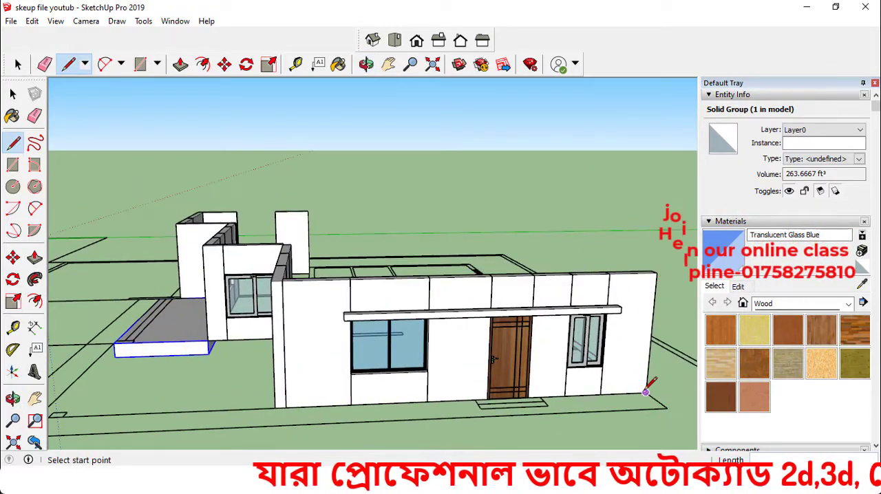
{"action": "middle_click_drag", "start_coordinate": [379, 391], "coordinate": [252, 357]}
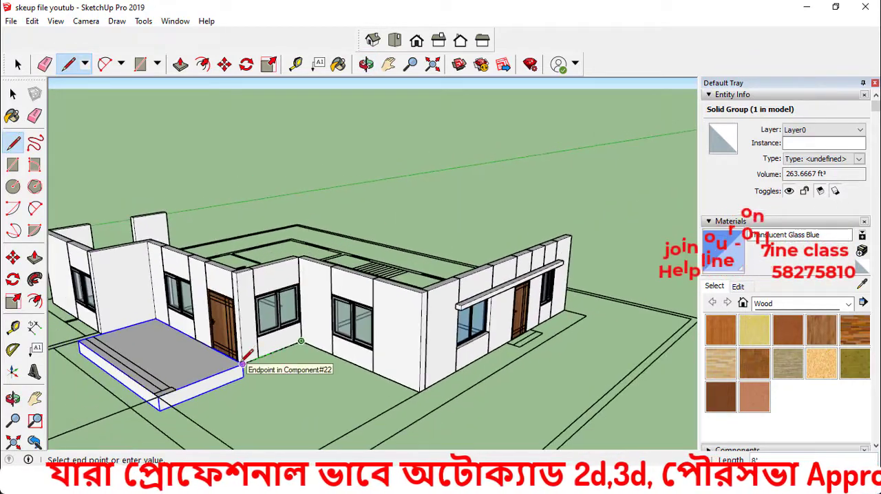
{"action": "middle_click_drag", "start_coordinate": [178, 326], "coordinate": [267, 265]}
Continue the outline along the wall base behind the porch to the projecting room's front corner
{"action": "key", "text": "super"}
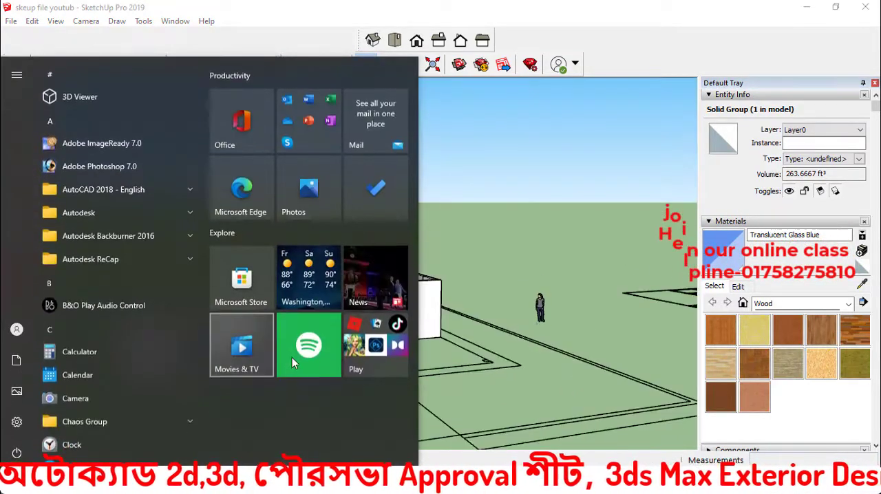
{"action": "key", "text": "super"}
{"action": "scroll", "coordinate": [242, 372], "scroll_direction": "up", "scroll_amount": 6}
{"action": "middle_click_drag", "start_coordinate": [241, 360], "coordinate": [184, 306]}
{"action": "key", "text": "super"}
{"action": "key", "text": "super"}
{"action": "key", "text": "l"}
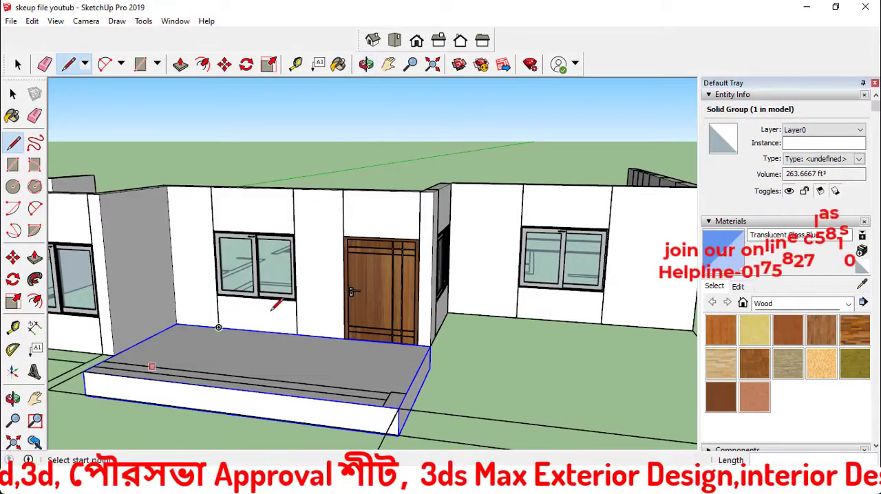
{"action": "scroll", "coordinate": [171, 336], "scroll_direction": "up", "scroll_amount": 2}
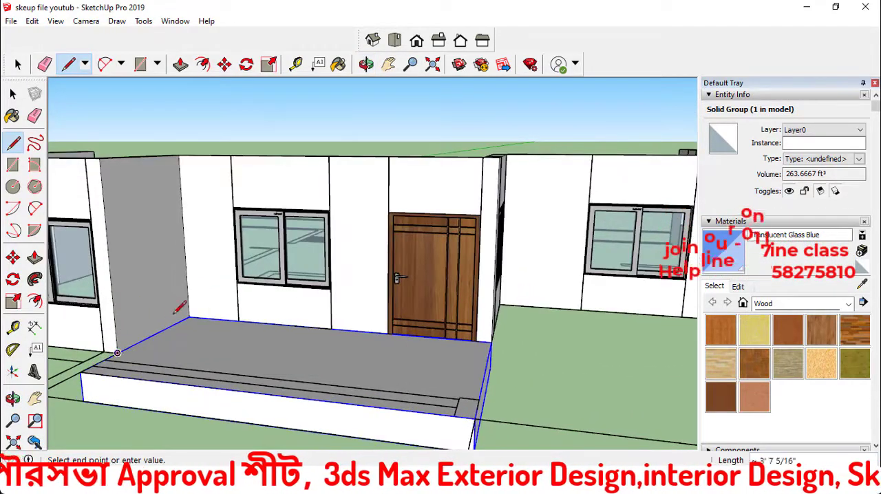
{"action": "scroll", "coordinate": [179, 307], "scroll_direction": "down", "scroll_amount": 6}
{"action": "middle_click_drag", "start_coordinate": [180, 323], "coordinate": [311, 388]}
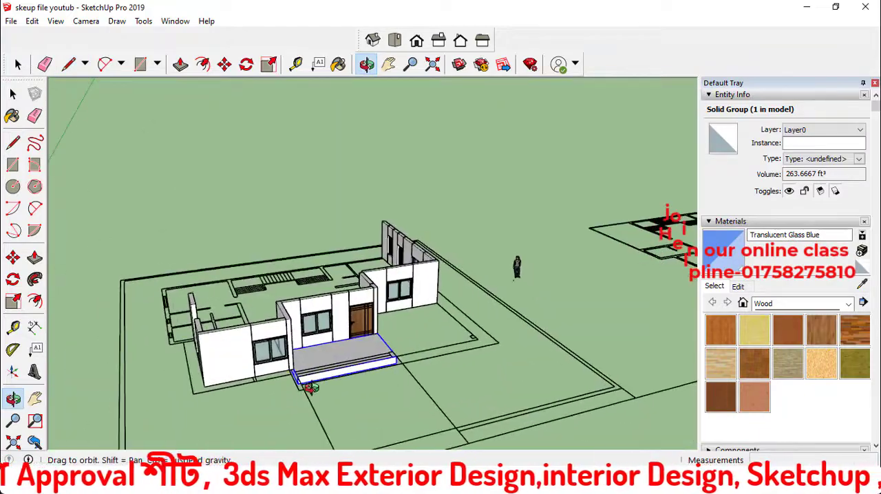
Continue the outline across the front of the projecting left room and along its side wall
{"action": "key", "text": "super"}
{"action": "key", "text": "super"}
{"action": "scroll", "coordinate": [206, 386], "scroll_direction": "up", "scroll_amount": 4}
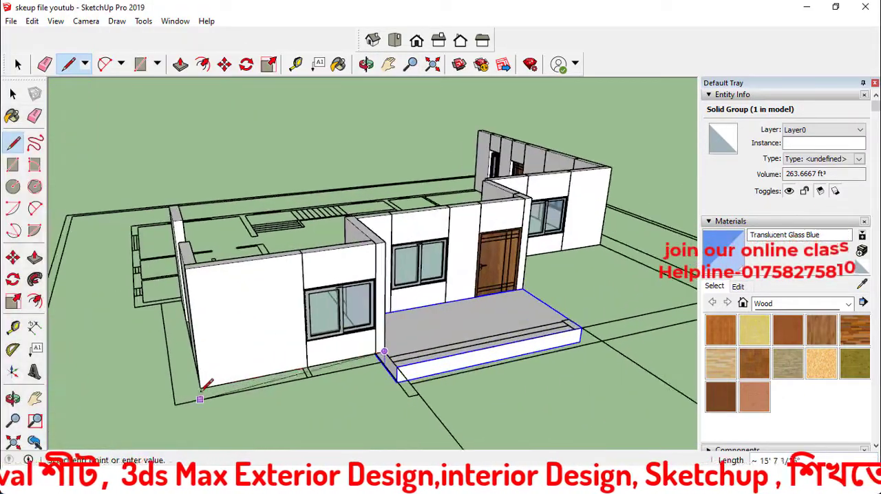
{"action": "middle_click_drag", "start_coordinate": [197, 365], "coordinate": [274, 379]}
{"action": "scroll", "coordinate": [274, 378], "scroll_direction": "up", "scroll_amount": 5}
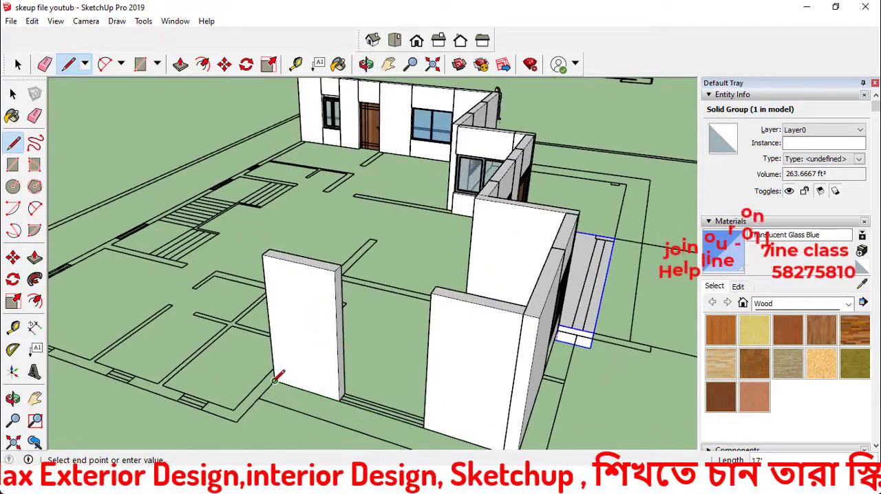
Trace the remaining left side and the back wall's outer edge, closing the outline into a ground-floor face
{"action": "scroll", "coordinate": [192, 383], "scroll_direction": "down", "scroll_amount": 5}
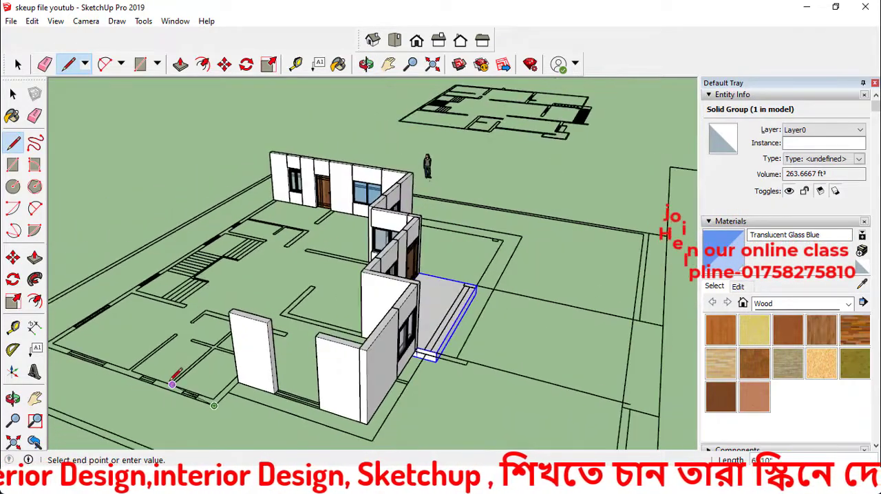
{"action": "scroll", "coordinate": [287, 232], "scroll_direction": "down", "scroll_amount": 3}
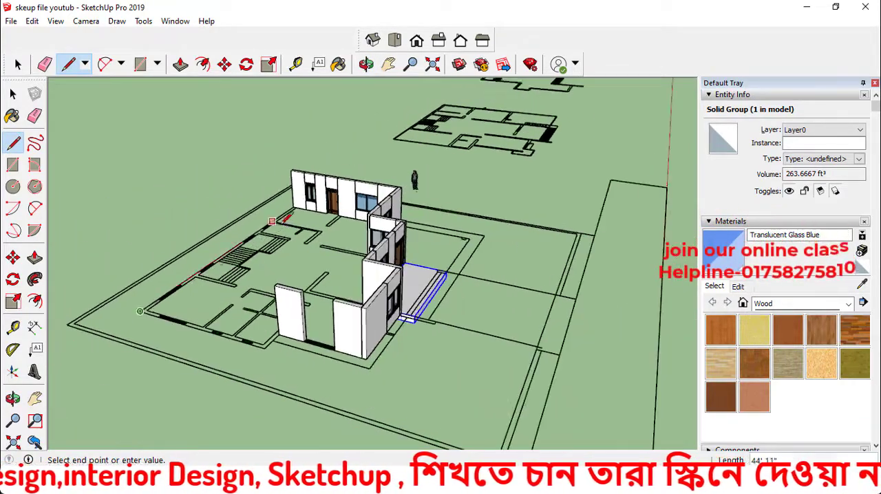
{"action": "middle_click_drag", "start_coordinate": [289, 232], "coordinate": [614, 265]}
{"action": "middle_click_drag", "start_coordinate": [365, 313], "coordinate": [456, 311]}
{"action": "scroll", "coordinate": [275, 354], "scroll_direction": "up", "scroll_amount": 6}
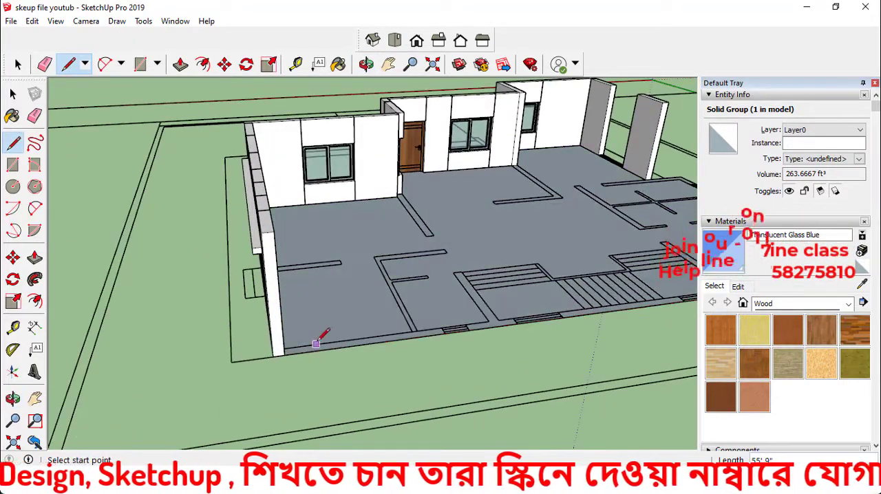
Select the ground-floor face with its bounding edges and make them a group
{"action": "key", "text": "space"}
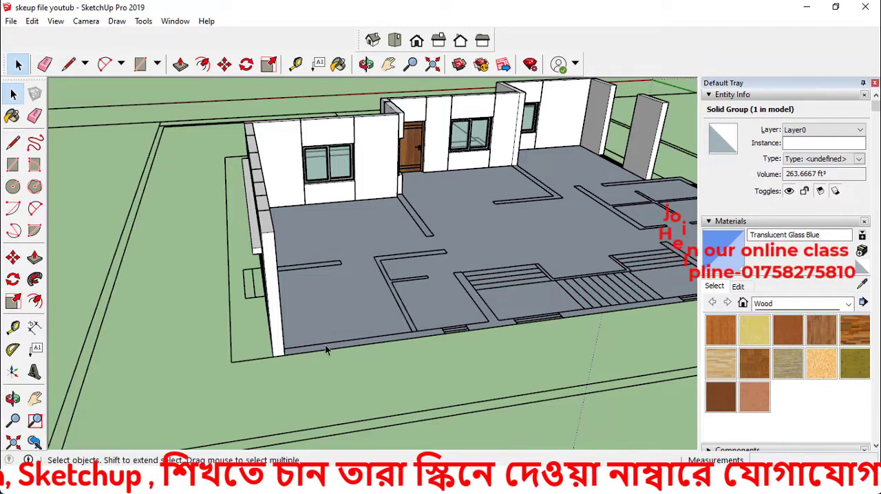
{"action": "left_click", "coordinate": [330, 315]}
{"action": "left_click", "coordinate": [330, 314]}
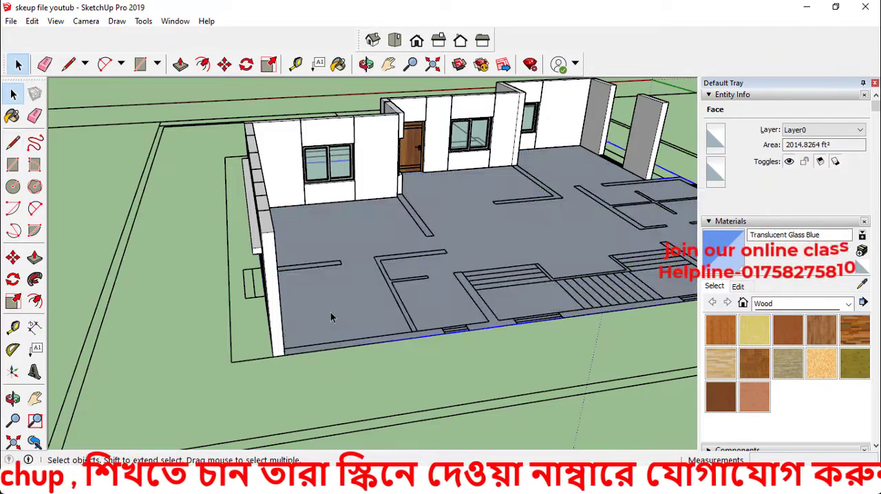
Open the ground-floor group and extrude its face upward 1' 6" with Push/Pull
{"action": "double_click", "coordinate": [364, 303]}
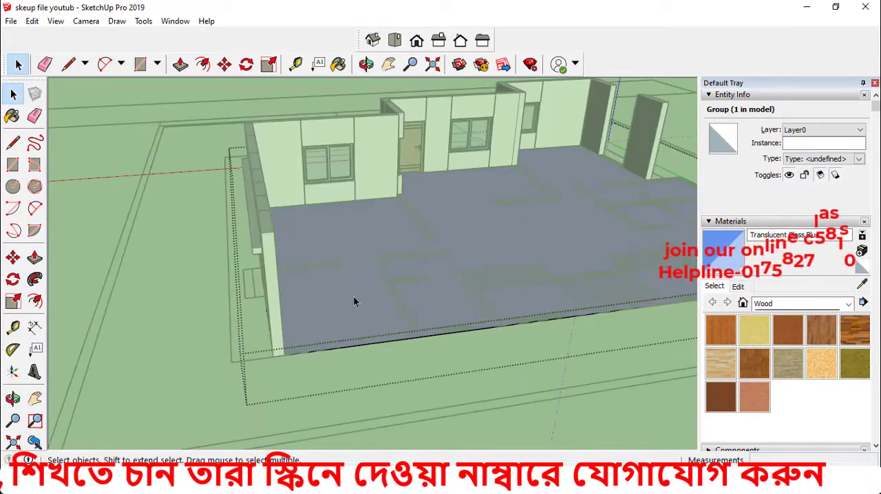
{"action": "left_click", "coordinate": [353, 295]}
{"action": "type", "text": "p"}
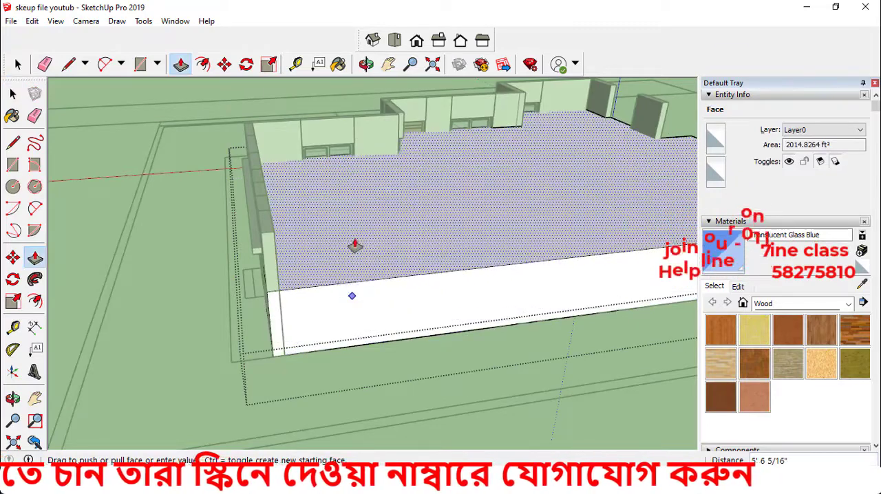
{"action": "type", "text": "1'6"}
{"action": "key", "text": "Return"}
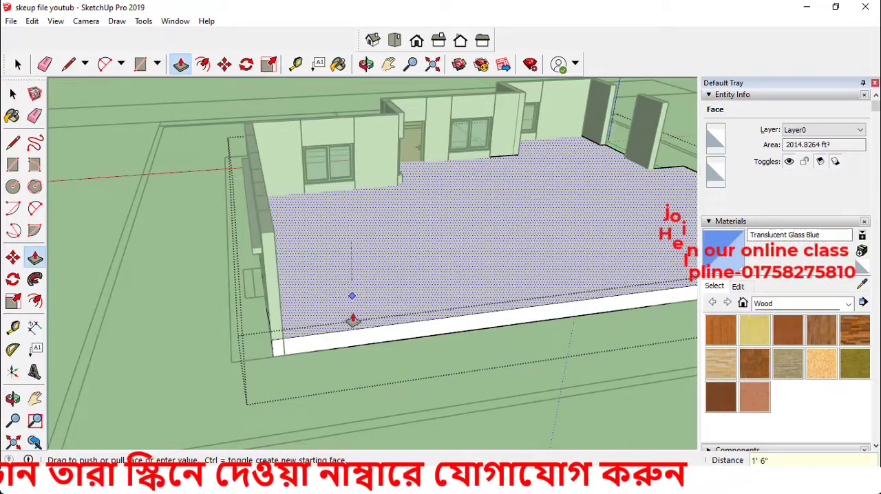
{"action": "key", "text": "space"}
{"action": "left_click", "coordinate": [181, 372]}
Move the ground-floor slab group down 1' 6" so its upper corner meets the base corner of the walls
{"action": "scroll", "coordinate": [299, 357], "scroll_direction": "up", "scroll_amount": 2}
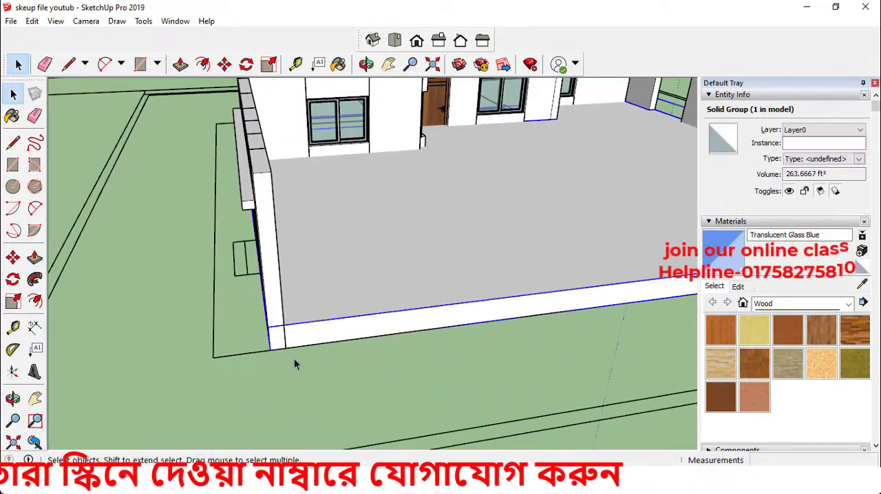
{"action": "key", "text": "m"}
{"action": "scroll", "coordinate": [280, 352], "scroll_direction": "up", "scroll_amount": 3}
{"action": "left_click", "coordinate": [266, 309]}
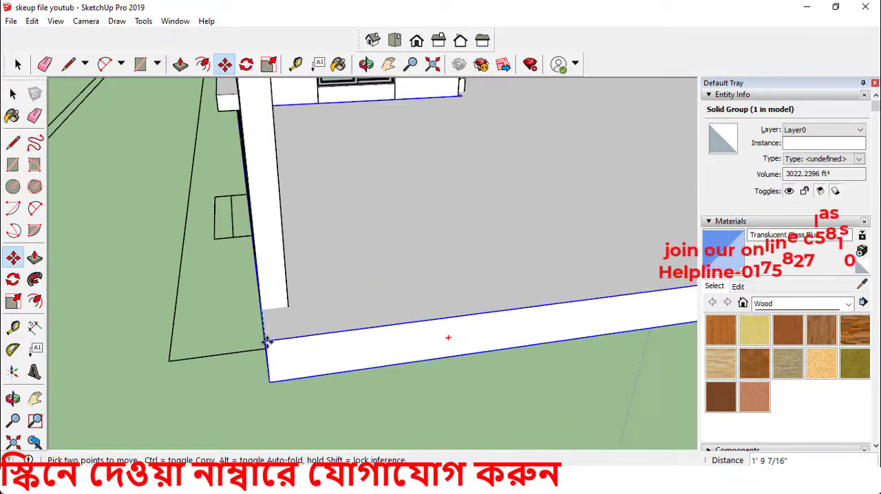
{"action": "middle_click_drag", "start_coordinate": [266, 356], "coordinate": [397, 293]}
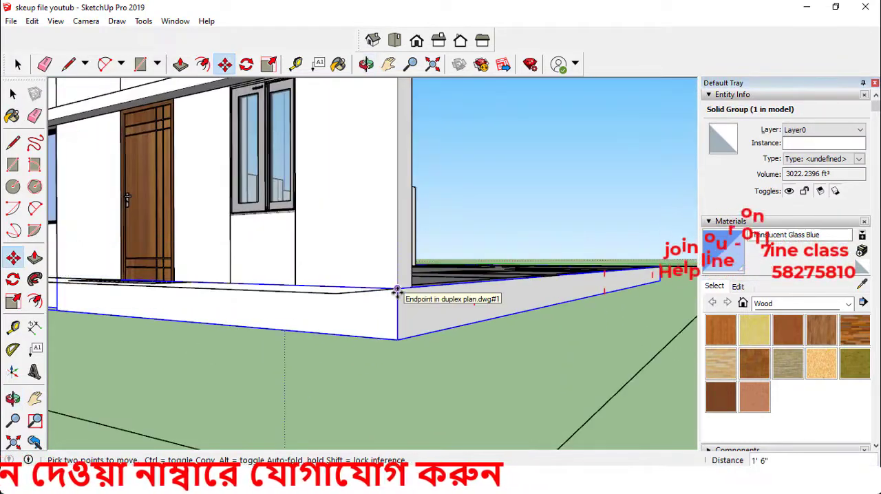
{"action": "left_click", "coordinate": [397, 291]}
{"action": "key", "text": "space"}
{"action": "left_click", "coordinate": [406, 366]}
{"action": "scroll", "coordinate": [420, 332], "scroll_direction": "down", "scroll_amount": 3}
{"action": "middle_click_drag", "start_coordinate": [420, 335], "coordinate": [398, 451]}
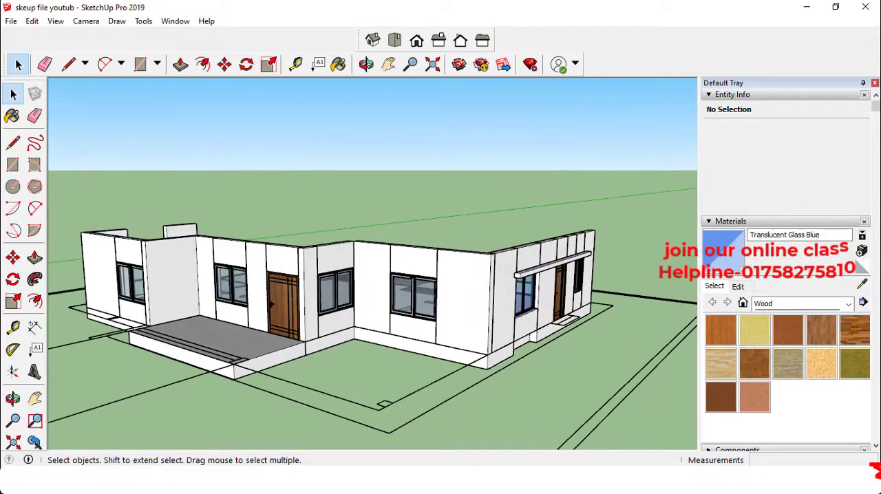
Switch to the reference image duplex 3.jpg and examine the base band beneath the exterior walls, returning to SketchUp
{"action": "left_click", "coordinate": [534, 480]}
{"action": "scroll", "coordinate": [570, 411], "scroll_direction": "up", "scroll_amount": 5}
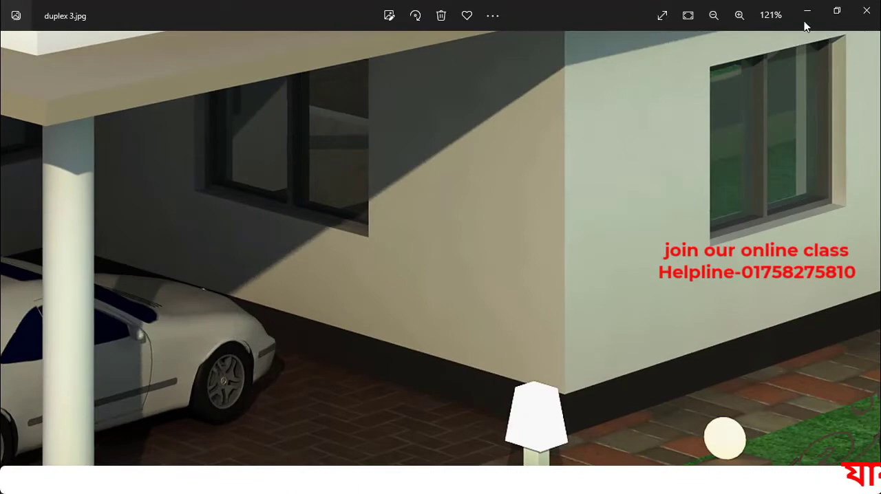
{"action": "left_click", "coordinate": [805, 20]}
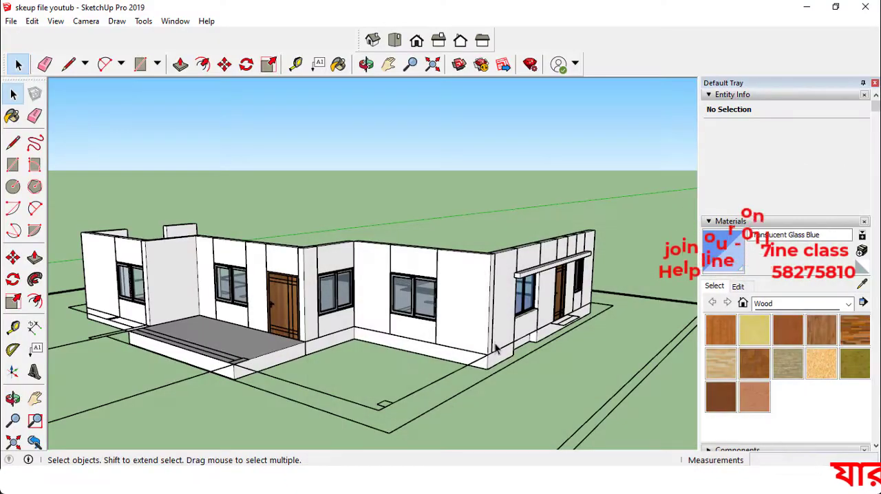
Paint the ground-floor slab group black with Color M09 from the Colors material collection
{"action": "scroll", "coordinate": [501, 375], "scroll_direction": "up", "scroll_amount": 3}
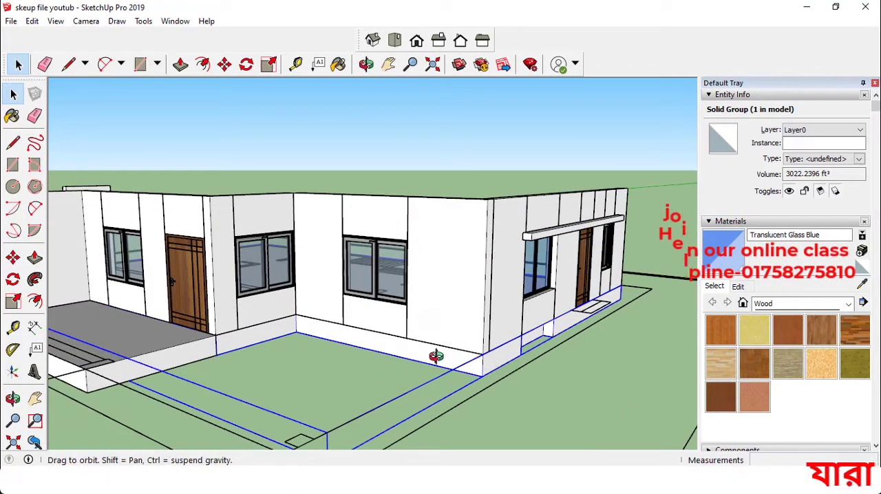
{"action": "middle_click_drag", "start_coordinate": [436, 356], "coordinate": [446, 388]}
{"action": "scroll", "coordinate": [448, 387], "scroll_direction": "up", "scroll_amount": 3}
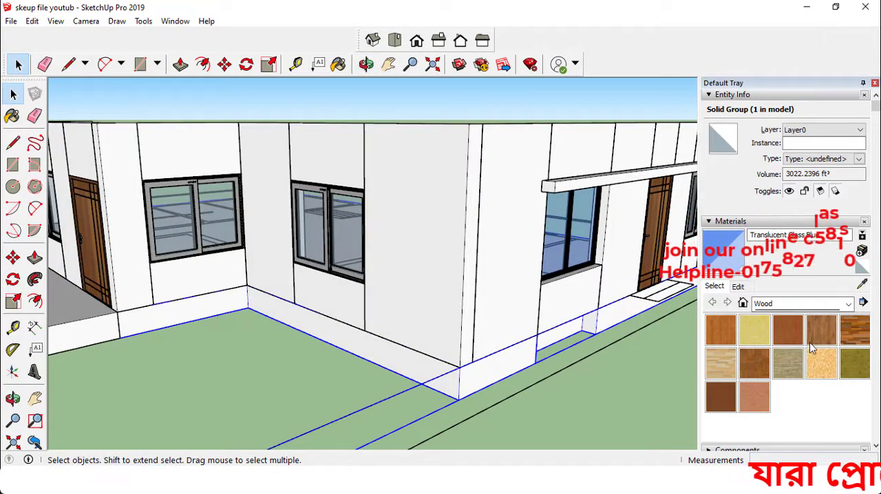
{"action": "left_click", "coordinate": [846, 306]}
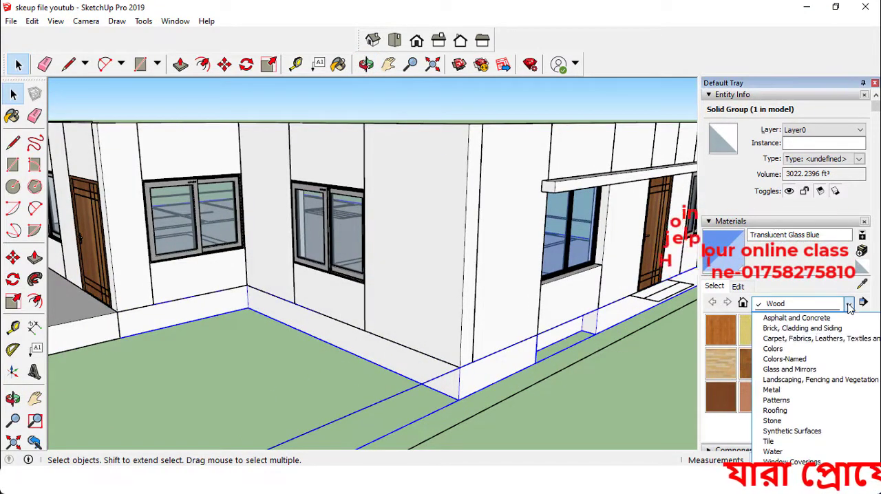
{"action": "left_click", "coordinate": [798, 350]}
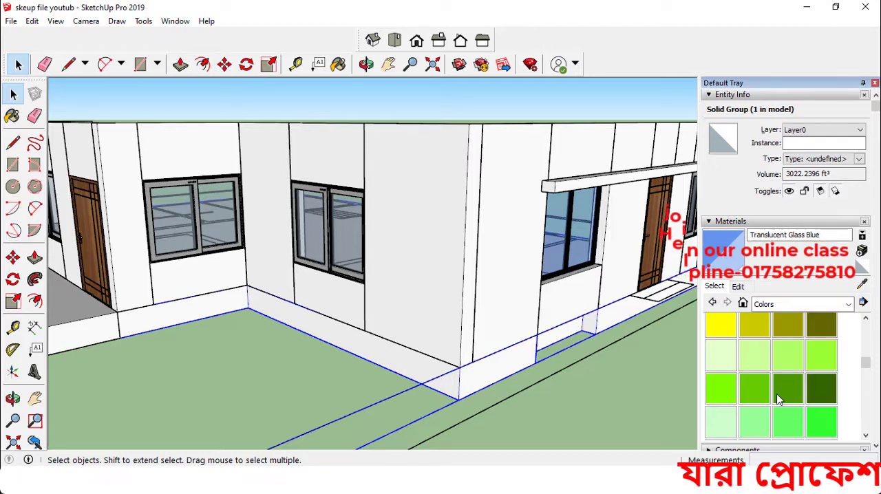
{"action": "scroll", "coordinate": [776, 402], "scroll_direction": "down", "scroll_amount": 10}
{"action": "left_click", "coordinate": [746, 331]}
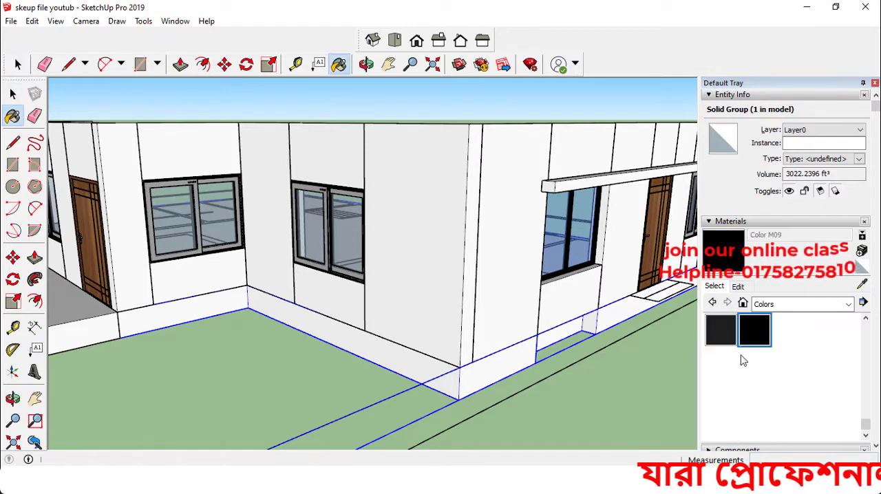
{"action": "left_click", "coordinate": [512, 363]}
{"action": "key", "text": "space"}
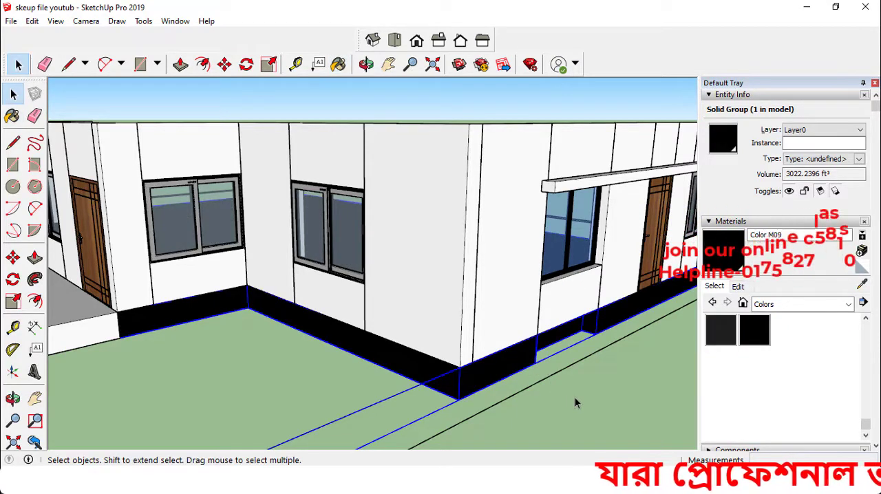
Open the slab group and Push/Pull the recessed base face beneath the side window outward 10", flush with the adjoining faces
{"action": "left_click", "coordinate": [574, 398]}
{"action": "middle_click_drag", "start_coordinate": [505, 355], "coordinate": [241, 354]}
{"action": "scroll", "coordinate": [316, 385], "scroll_direction": "up", "scroll_amount": 2}
{"action": "double_click", "coordinate": [327, 373]}
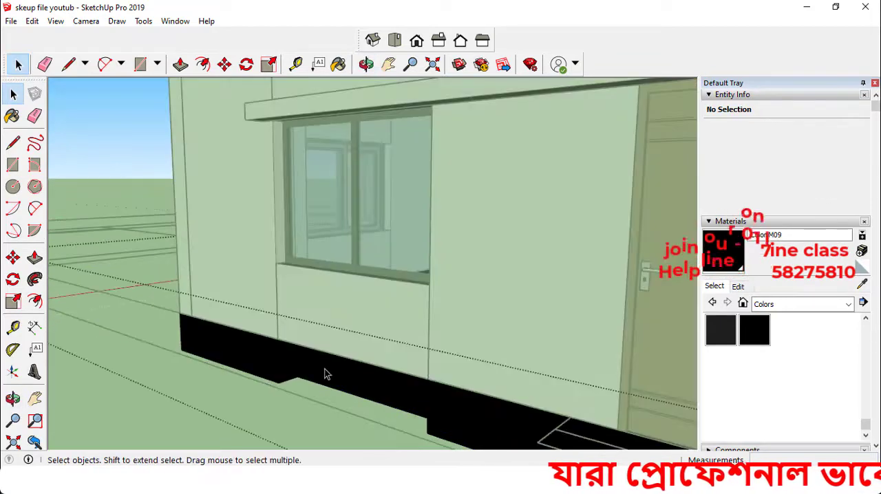
{"action": "left_click", "coordinate": [322, 375]}
{"action": "key", "text": "p"}
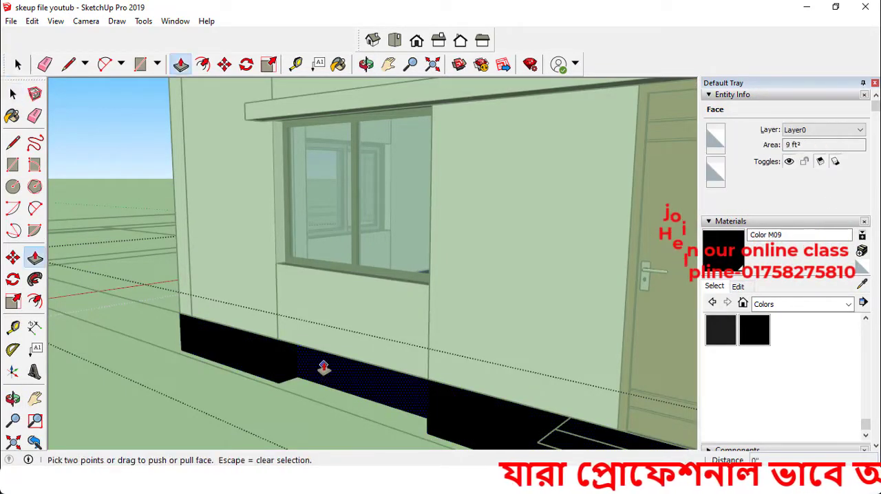
{"action": "left_click_drag", "start_coordinate": [295, 365], "coordinate": [287, 359]}
{"action": "key", "text": "Escape"}
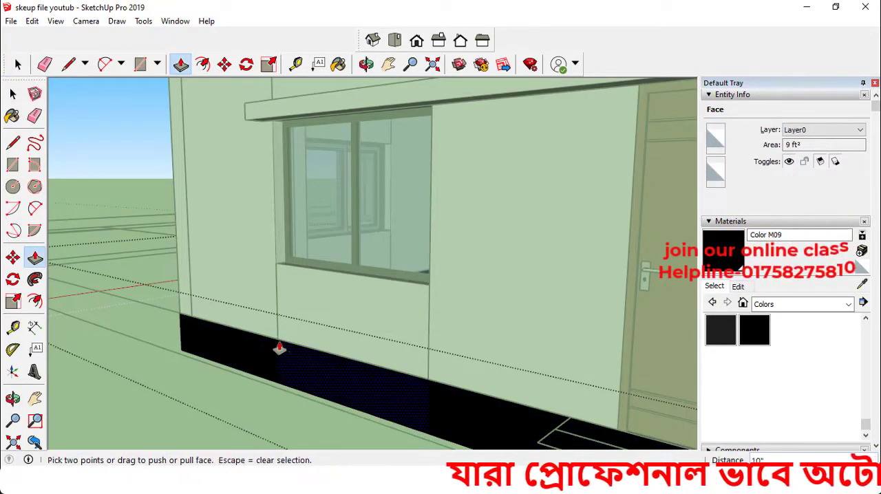
{"action": "key", "text": "space"}
{"action": "left_click", "coordinate": [160, 381]}
{"action": "scroll", "coordinate": [452, 300], "scroll_direction": "down", "scroll_amount": 2}
{"action": "scroll", "coordinate": [452, 299], "scroll_direction": "down", "scroll_amount": 5}
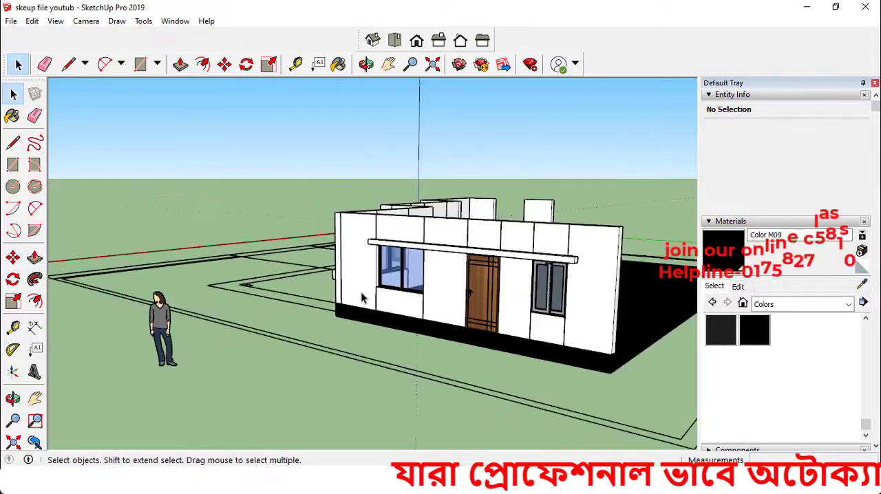
In top view, draw a 17' 3" by 17' 5" rectangle over the parking area between the porch and the front wall's outer corner
{"action": "middle_click_drag", "start_coordinate": [452, 299], "coordinate": [384, 267]}
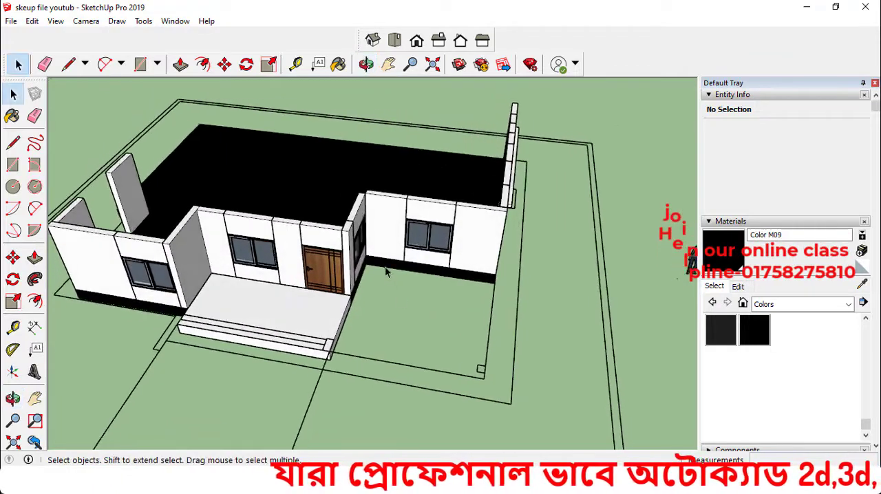
{"action": "middle_click_drag", "start_coordinate": [377, 301], "coordinate": [5, 190]}
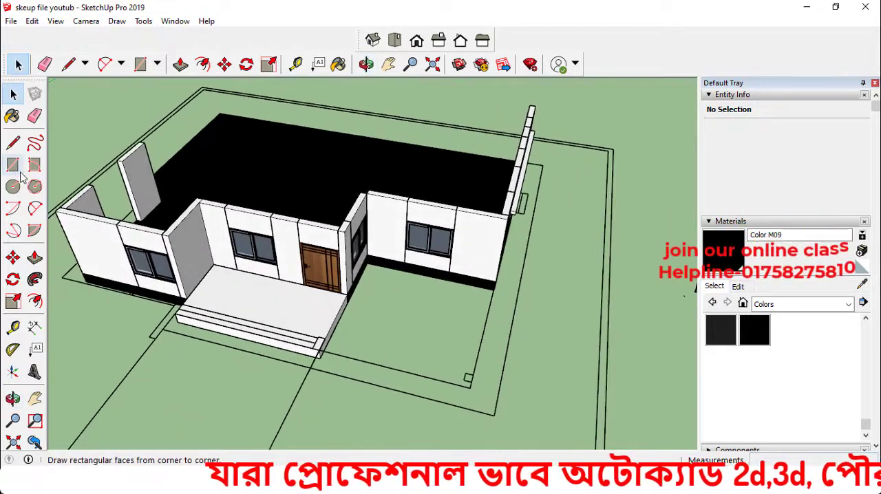
{"action": "left_click", "coordinate": [13, 166]}
{"action": "scroll", "coordinate": [365, 278], "scroll_direction": "up", "scroll_amount": 1}
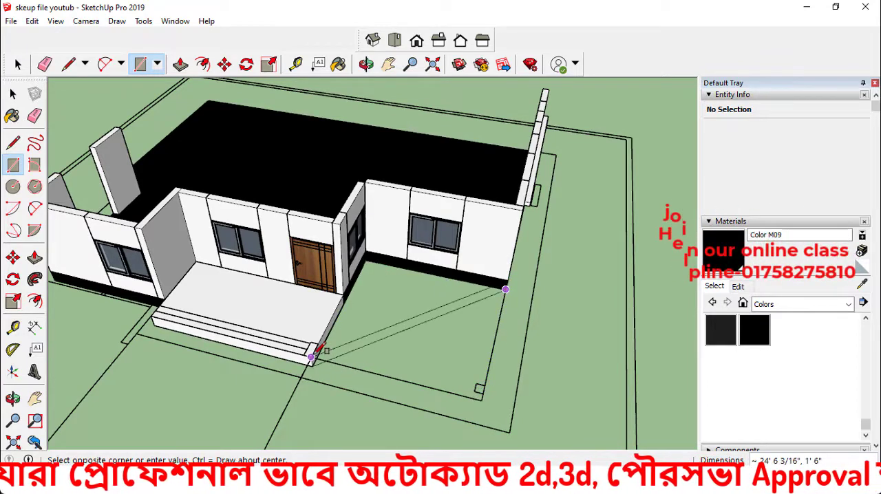
{"action": "left_click", "coordinate": [398, 41]}
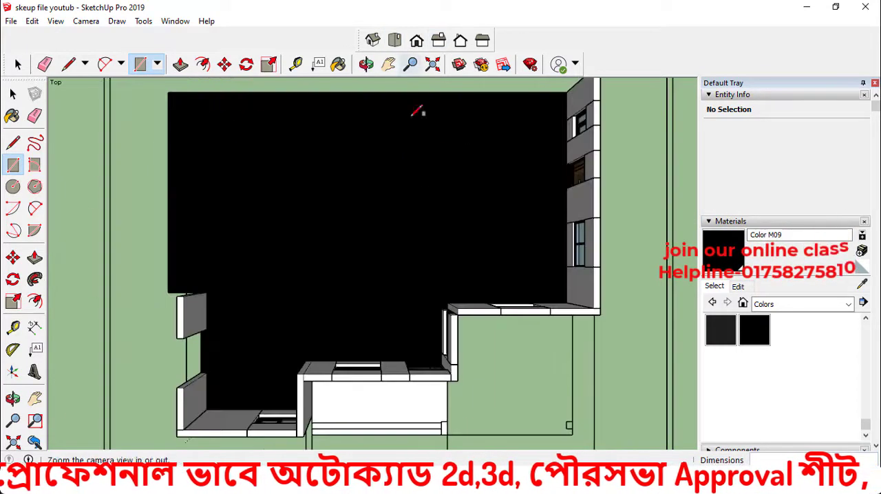
{"action": "scroll", "coordinate": [539, 419], "scroll_direction": "up", "scroll_amount": 4}
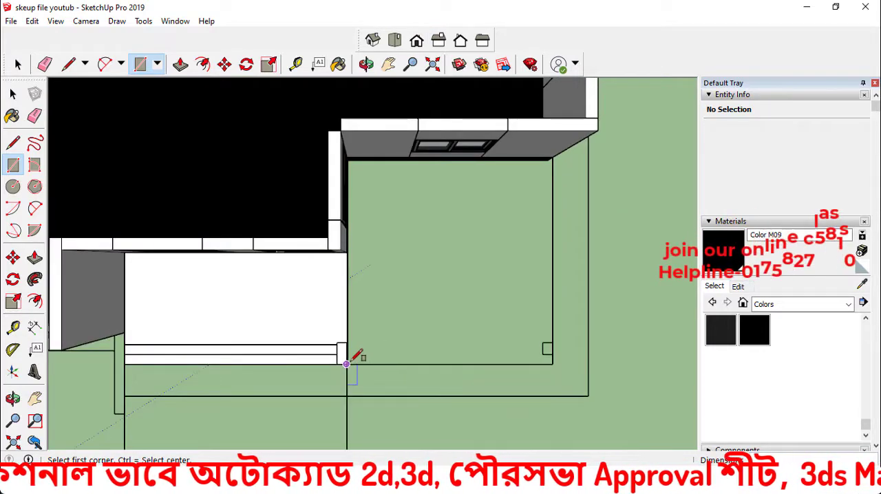
{"action": "left_click", "coordinate": [551, 157]}
{"action": "key", "text": "space"}
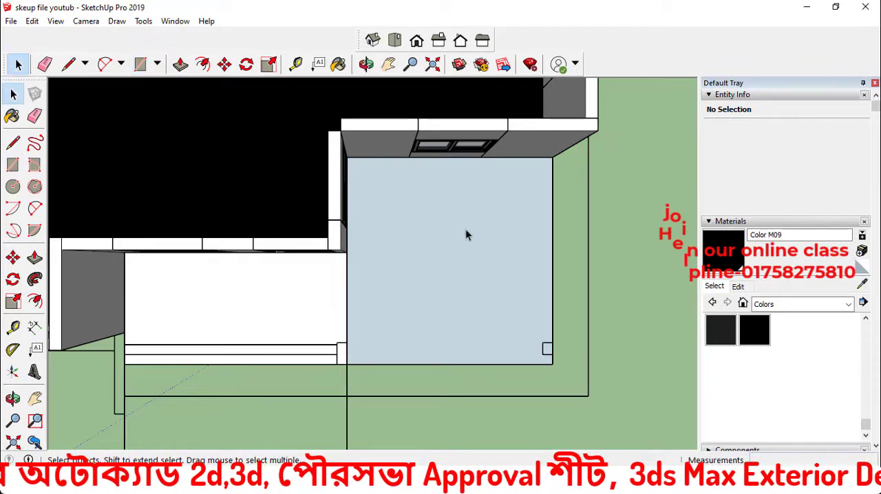
Make the parking rectangle a group, open it and extrude its face upward 1" with Push/Pull
{"action": "left_click", "coordinate": [465, 228]}
{"action": "middle_click_drag", "start_coordinate": [432, 260], "coordinate": [354, 148]}
{"action": "scroll", "coordinate": [436, 328], "scroll_direction": "up", "scroll_amount": 2}
{"action": "double_click", "coordinate": [431, 326]}
{"action": "left_click", "coordinate": [430, 329]}
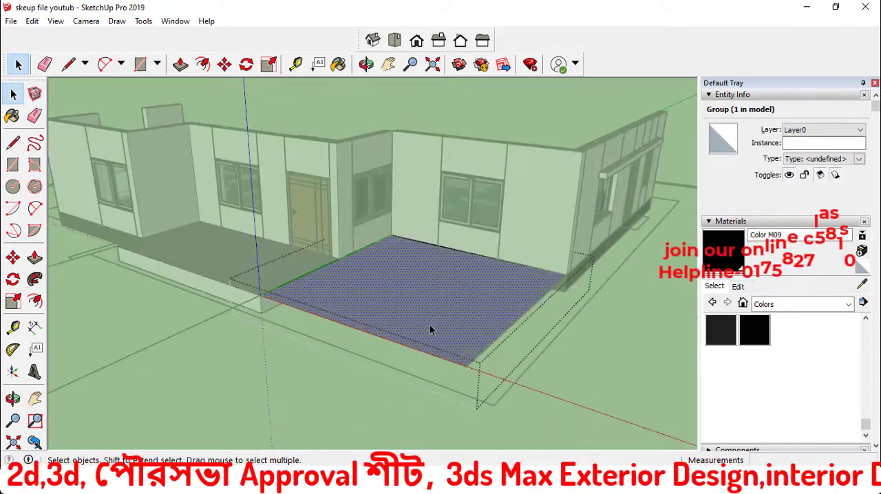
{"action": "key", "text": "p"}
{"action": "left_click", "coordinate": [429, 324]}
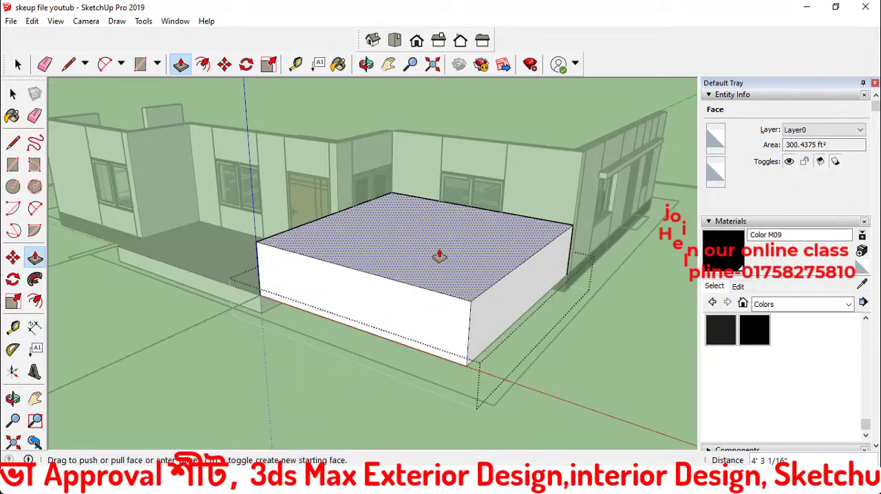
{"action": "type", "text": "1"}
{"action": "key", "text": "Return"}
{"action": "key", "text": "space"}
{"action": "left_click", "coordinate": [390, 387]}
{"action": "left_click", "coordinate": [390, 387]}
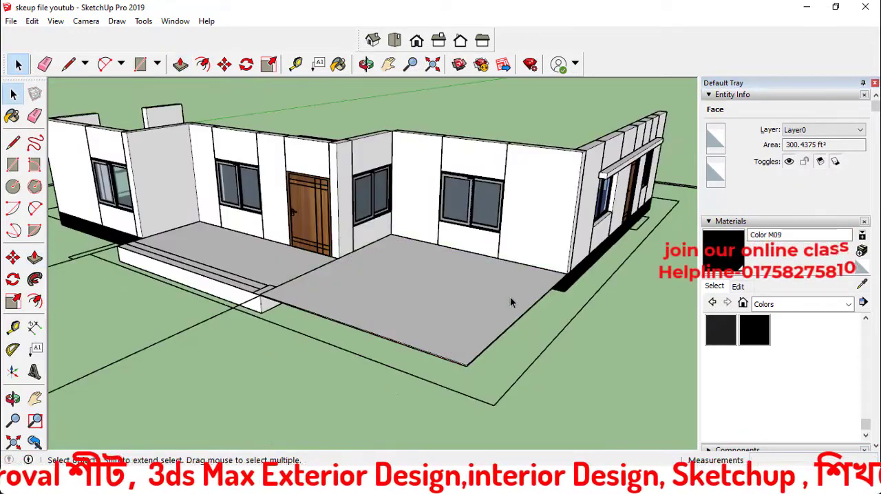
Move the thin parking slab group straight down from the wall corner to the lower corner of the black base
{"action": "left_click", "coordinate": [510, 297]}
{"action": "middle_click_drag", "start_coordinate": [548, 316], "coordinate": [485, 309]}
{"action": "key", "text": "m"}
{"action": "scroll", "coordinate": [494, 301], "scroll_direction": "up", "scroll_amount": 5}
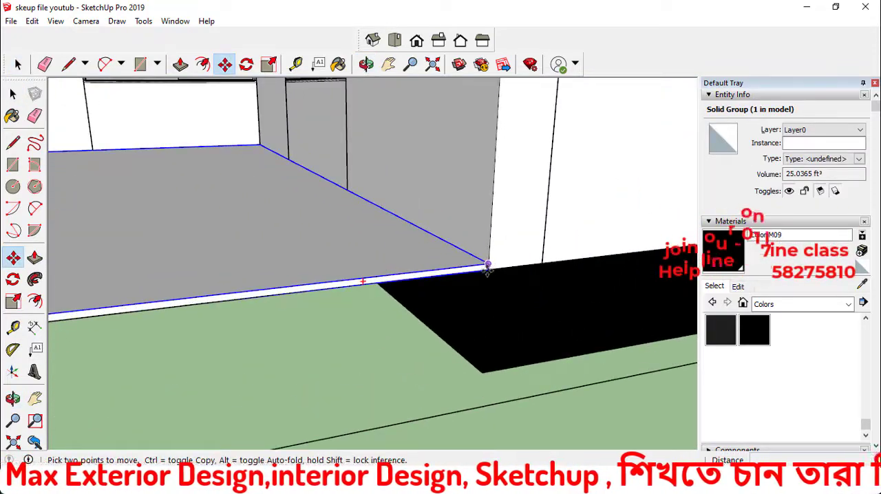
{"action": "left_click", "coordinate": [488, 265]}
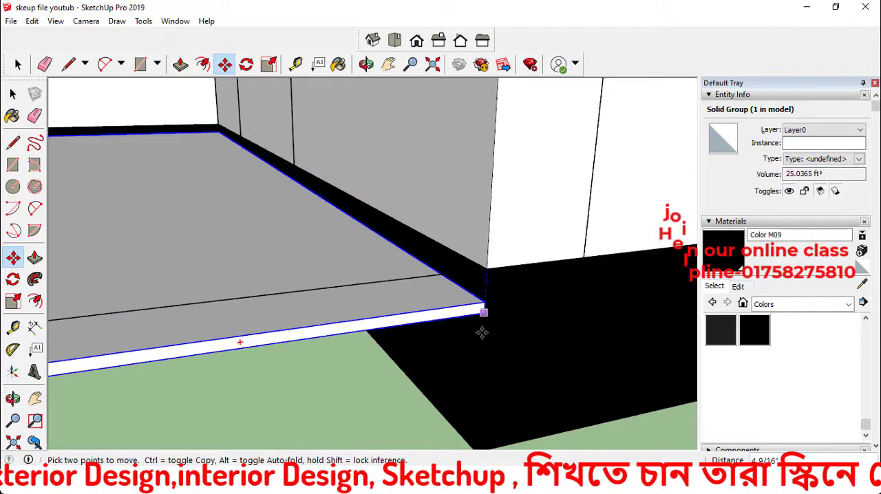
{"action": "middle_click_drag", "start_coordinate": [475, 442], "coordinate": [487, 337]}
{"action": "scroll", "coordinate": [488, 337], "scroll_direction": "down", "scroll_amount": 3}
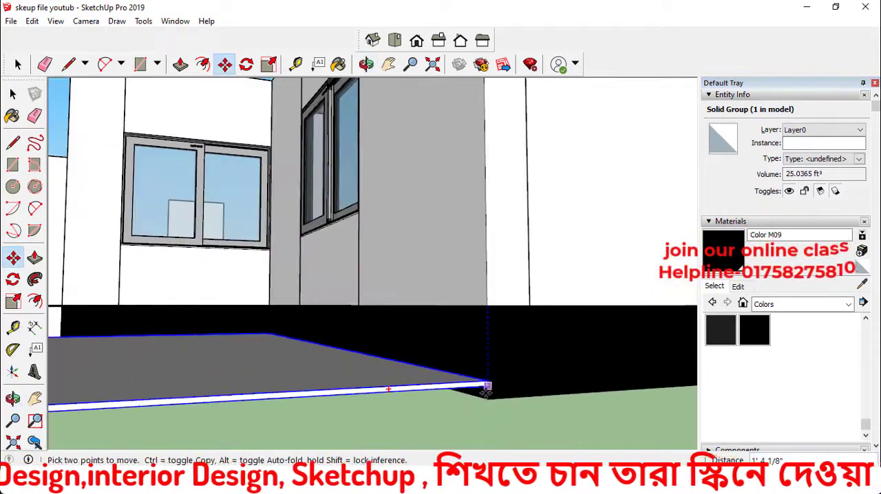
{"action": "left_click", "coordinate": [487, 397]}
{"action": "scroll", "coordinate": [505, 330], "scroll_direction": "down", "scroll_amount": 3}
{"action": "key", "text": "space"}
{"action": "scroll", "coordinate": [470, 311], "scroll_direction": "down", "scroll_amount": 4}
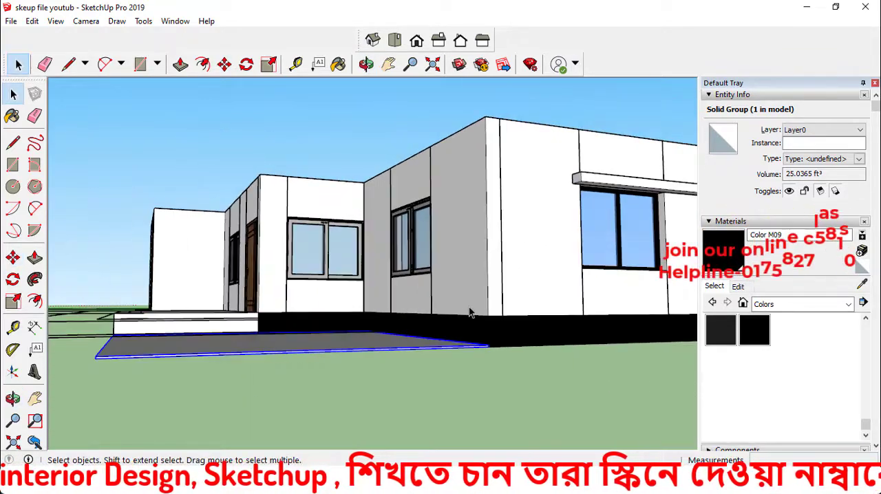
Switch to duplex 3.jpg and examine the parking floor's paving around the car, returning to SketchUp
{"action": "mouse_move", "coordinate": [471, 311]}
{"action": "middle_mouse_down"}
{"action": "mouse_move", "coordinate": [560, 390]}
{"action": "mouse_move", "coordinate": [530, 413]}
{"action": "middle_mouse_up"}
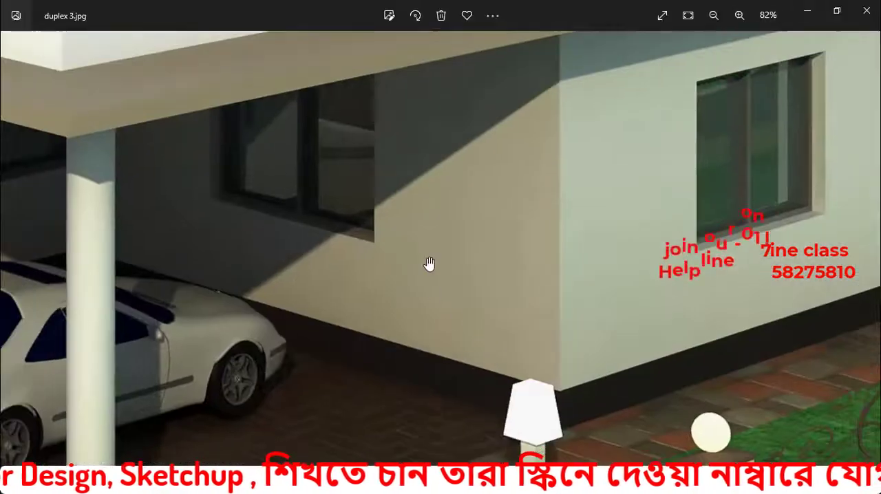
{"action": "scroll", "coordinate": [468, 269], "scroll_direction": "down", "scroll_amount": 2}
{"action": "scroll", "coordinate": [426, 413], "scroll_direction": "up", "scroll_amount": 2}
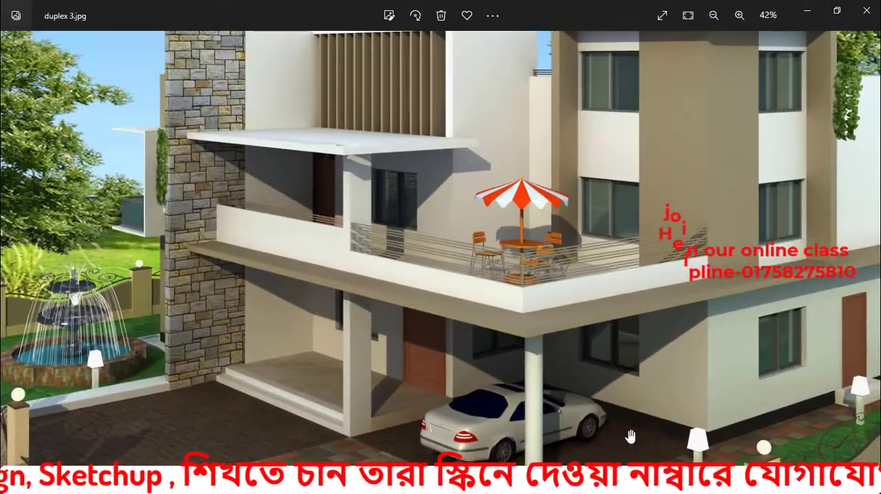
{"action": "scroll", "coordinate": [609, 446], "scroll_direction": "up", "scroll_amount": 1}
{"action": "scroll", "coordinate": [608, 444], "scroll_direction": "down", "scroll_amount": 2}
{"action": "left_click", "coordinate": [808, 11]}
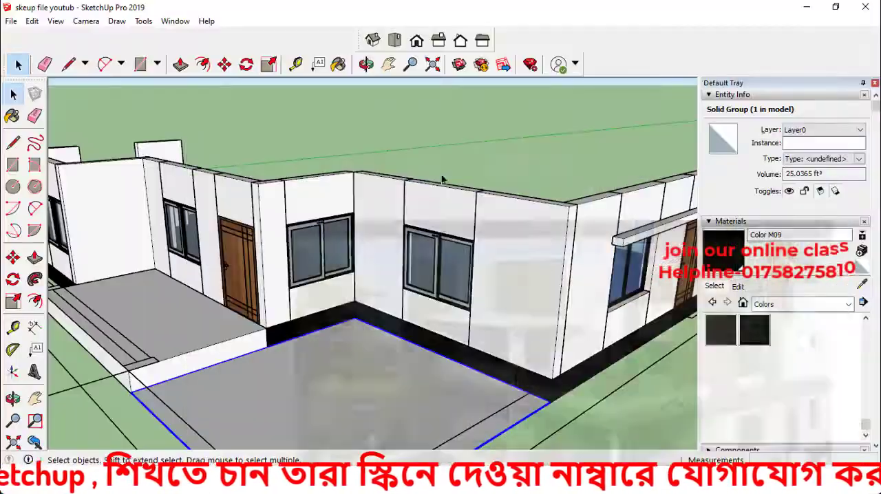
Paint the parking slab group beside the porch with the Roofing Slate Tan material from the Tile collection, and clear the selection
{"action": "scroll", "coordinate": [440, 237], "scroll_direction": "down", "scroll_amount": 3}
{"action": "middle_click_drag", "start_coordinate": [450, 277], "coordinate": [470, 394]}
{"action": "scroll", "coordinate": [435, 366], "scroll_direction": "up", "scroll_amount": 2}
{"action": "left_click", "coordinate": [433, 365]}
{"action": "left_click", "coordinate": [405, 335]}
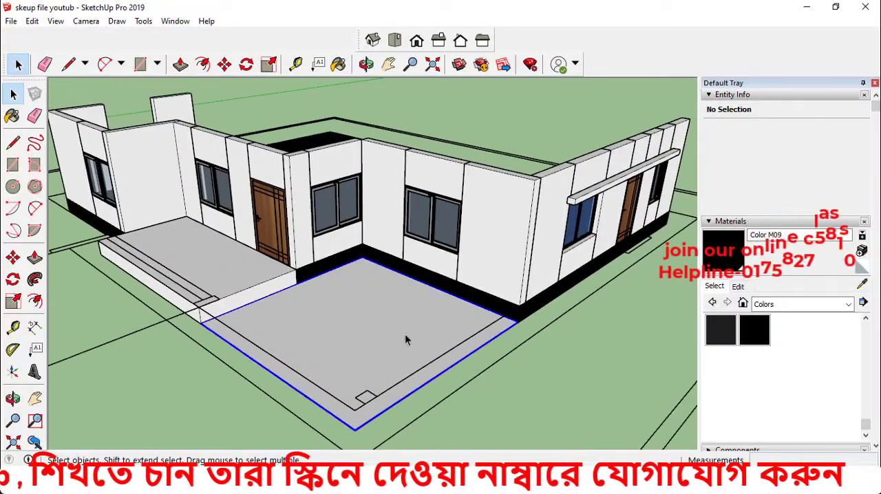
{"action": "left_click", "coordinate": [786, 306]}
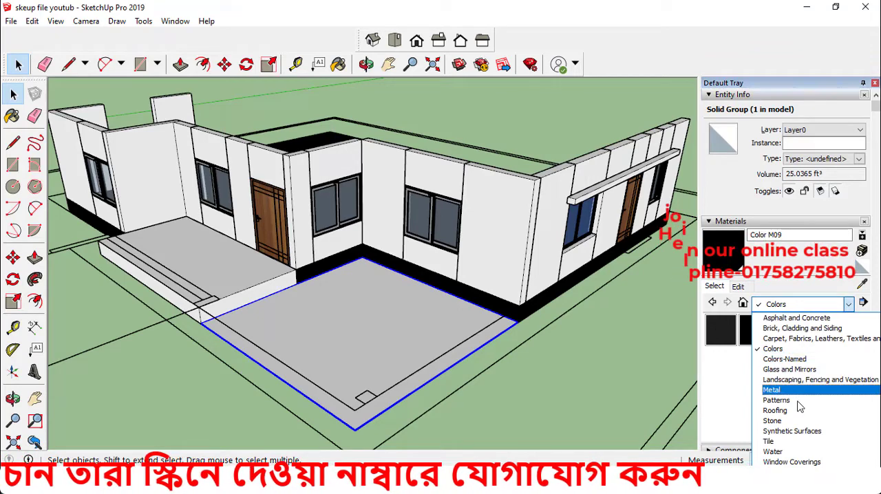
{"action": "left_click", "coordinate": [774, 440]}
{"action": "scroll", "coordinate": [794, 349], "scroll_direction": "down", "scroll_amount": 3}
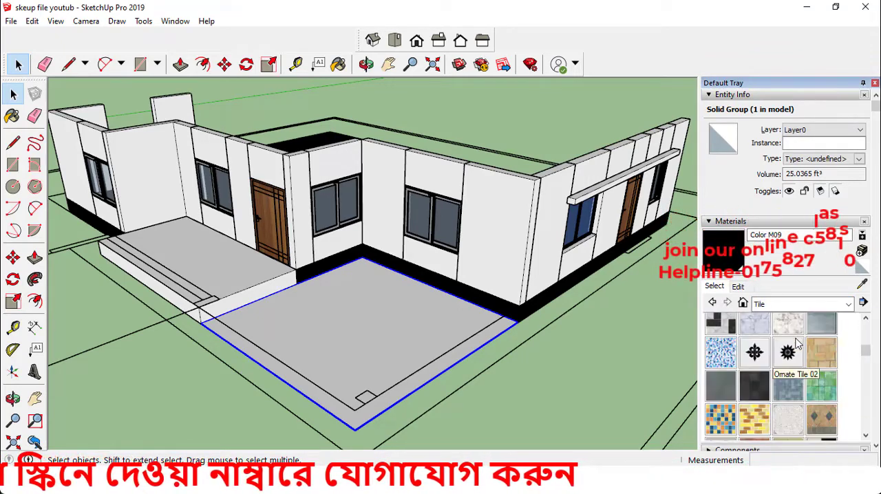
{"action": "scroll", "coordinate": [788, 348], "scroll_direction": "up", "scroll_amount": 5}
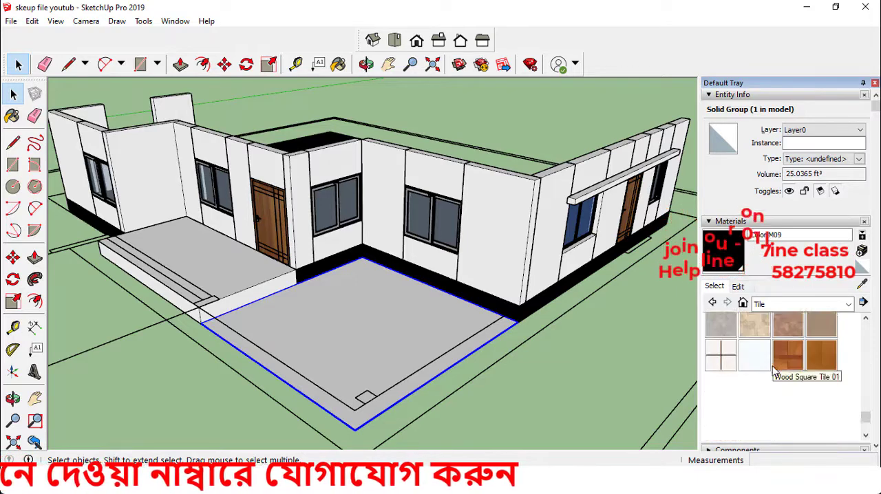
{"action": "scroll", "coordinate": [781, 370], "scroll_direction": "up", "scroll_amount": 2}
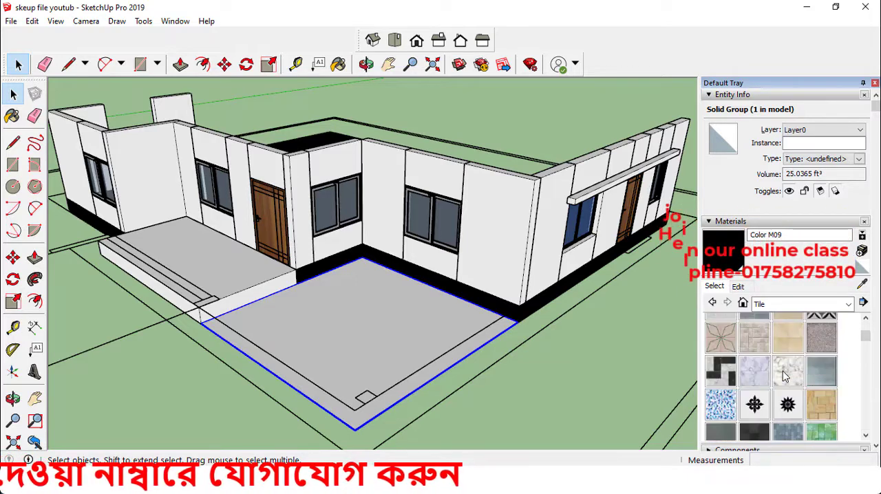
{"action": "left_click", "coordinate": [821, 406]}
{"action": "left_click", "coordinate": [423, 318]}
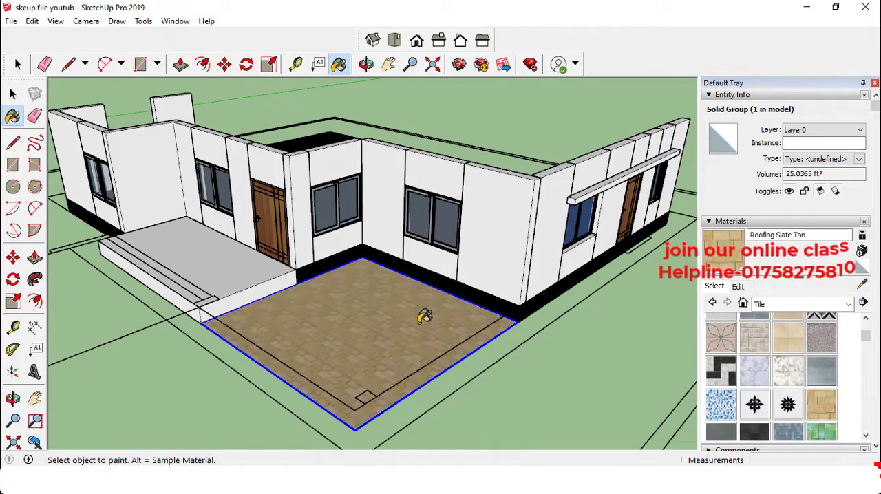
{"action": "mouse_move", "coordinate": [402, 318]}
{"action": "middle_mouse_down"}
{"action": "mouse_move", "coordinate": [446, 378]}
{"action": "mouse_move", "coordinate": [440, 297]}
{"action": "middle_mouse_up"}
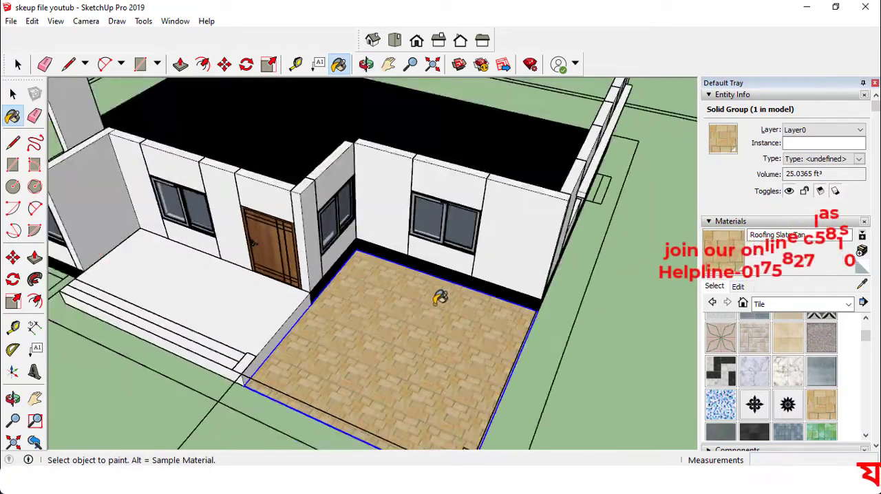
{"action": "left_click", "coordinate": [17, 97]}
{"action": "scroll", "coordinate": [356, 294], "scroll_direction": "down", "scroll_amount": 5}
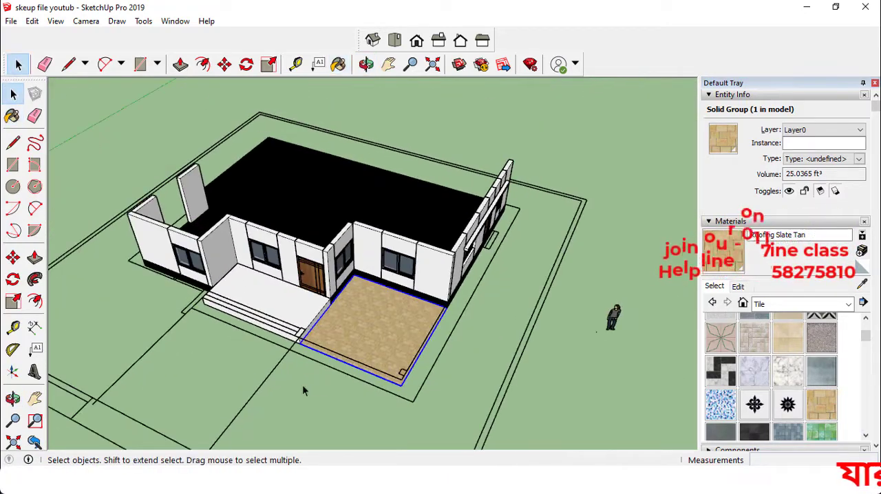
{"action": "left_click", "coordinate": [302, 386]}
Examine the ground floor model with its porch, plinth and tiled parking slab from several angles, along with the neighbouring floor plans
{"action": "middle_click_drag", "start_coordinate": [292, 337], "coordinate": [206, 296]}
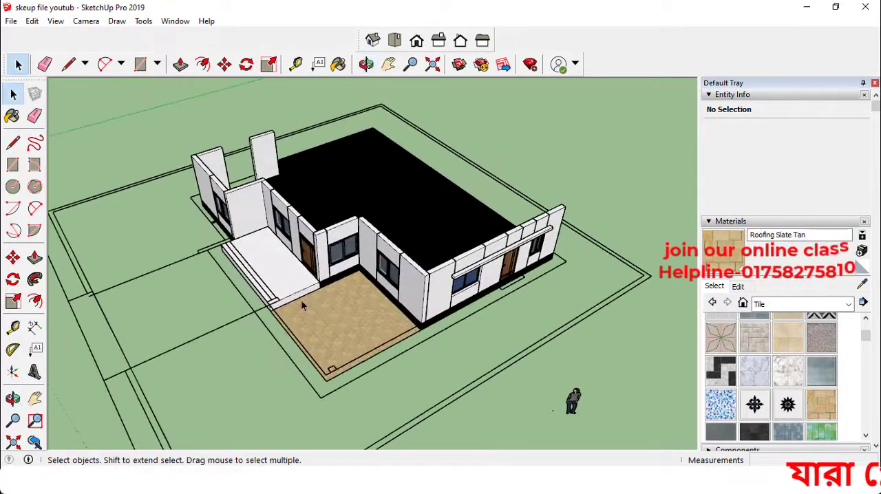
{"action": "scroll", "coordinate": [301, 299], "scroll_direction": "down", "scroll_amount": 2}
{"action": "middle_click_drag", "start_coordinate": [367, 336], "coordinate": [337, 302]}
{"action": "middle_click_drag", "start_coordinate": [285, 252], "coordinate": [305, 324]}
{"action": "scroll", "coordinate": [286, 293], "scroll_direction": "up", "scroll_amount": 2}
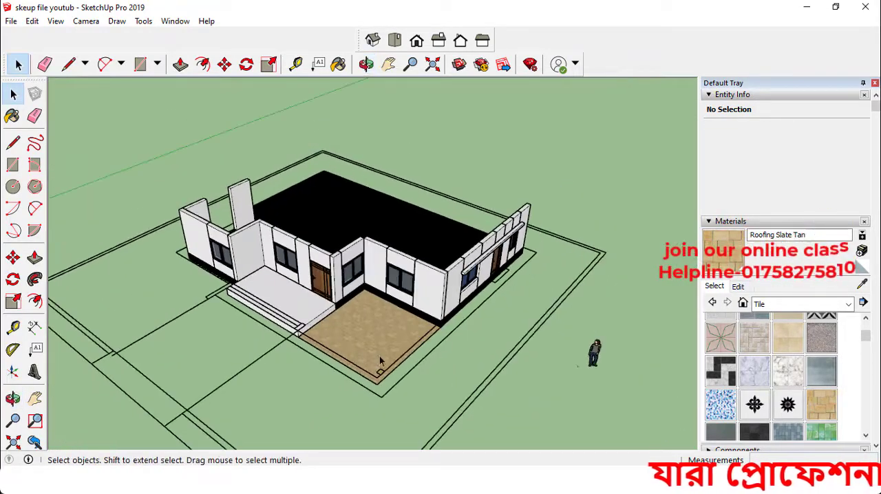
{"action": "scroll", "coordinate": [285, 321], "scroll_direction": "up", "scroll_amount": 1}
{"action": "scroll", "coordinate": [254, 309], "scroll_direction": "down", "scroll_amount": 2}
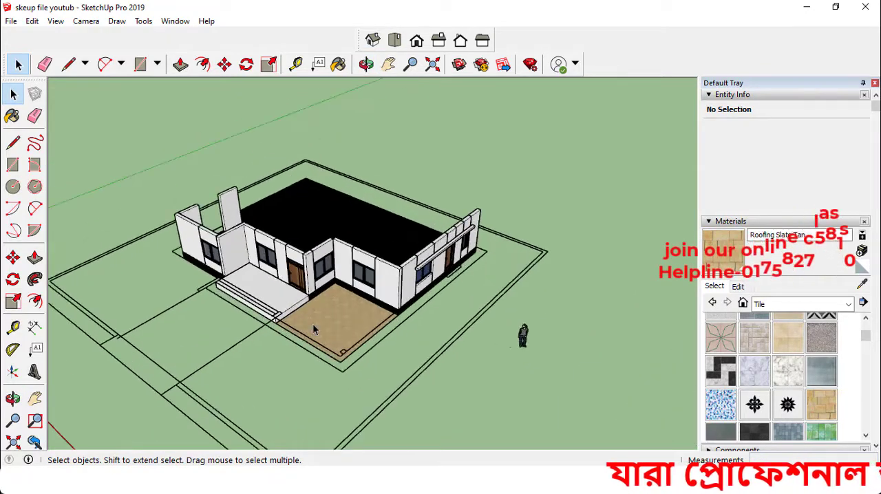
{"action": "scroll", "coordinate": [212, 315], "scroll_direction": "up", "scroll_amount": 4}
{"action": "scroll", "coordinate": [218, 282], "scroll_direction": "down", "scroll_amount": 5}
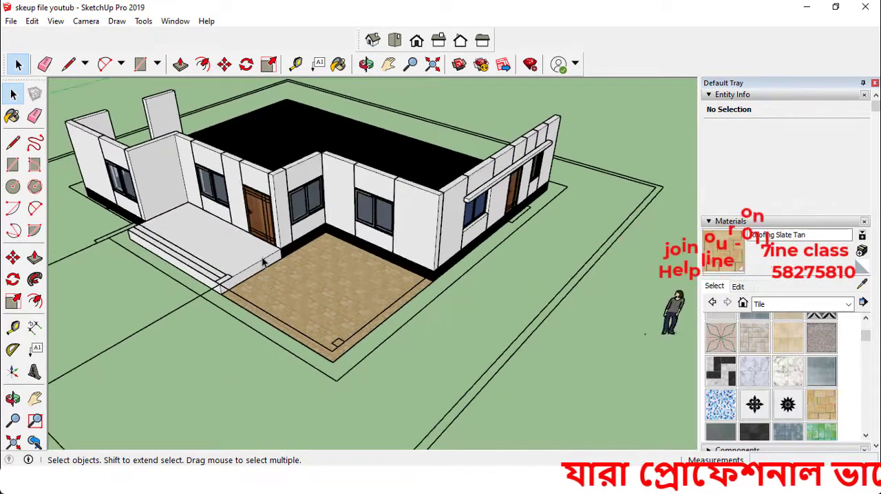
{"action": "scroll", "coordinate": [601, 432], "scroll_direction": "up", "scroll_amount": 1}
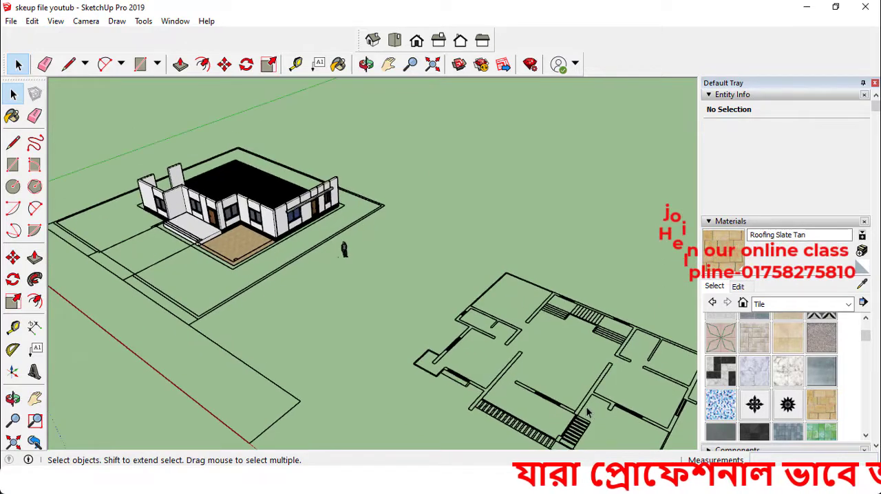
{"action": "scroll", "coordinate": [484, 351], "scroll_direction": "up", "scroll_amount": 2}
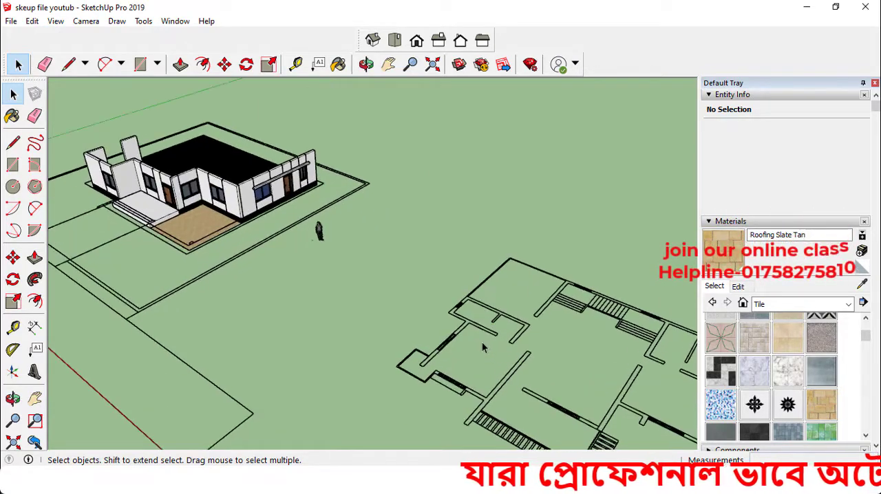
{"action": "scroll", "coordinate": [402, 316], "scroll_direction": "down", "scroll_amount": 4}
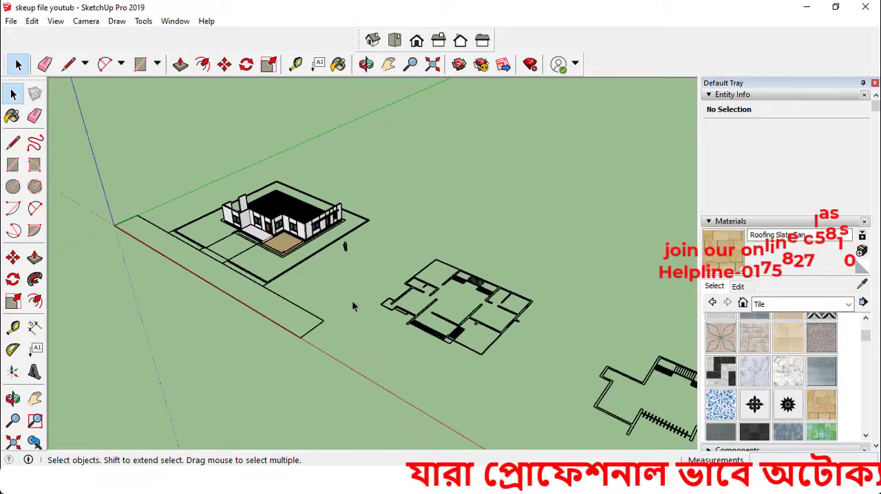
{"action": "scroll", "coordinate": [234, 198], "scroll_direction": "up", "scroll_amount": 8}
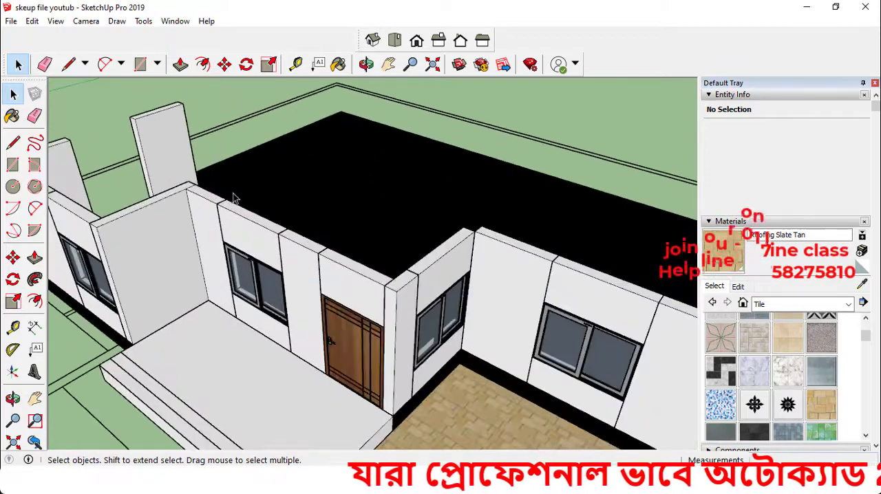
{"action": "scroll", "coordinate": [234, 198], "scroll_direction": "down", "scroll_amount": 4}
{"action": "middle_click_drag", "start_coordinate": [295, 288], "coordinate": [253, 266]}
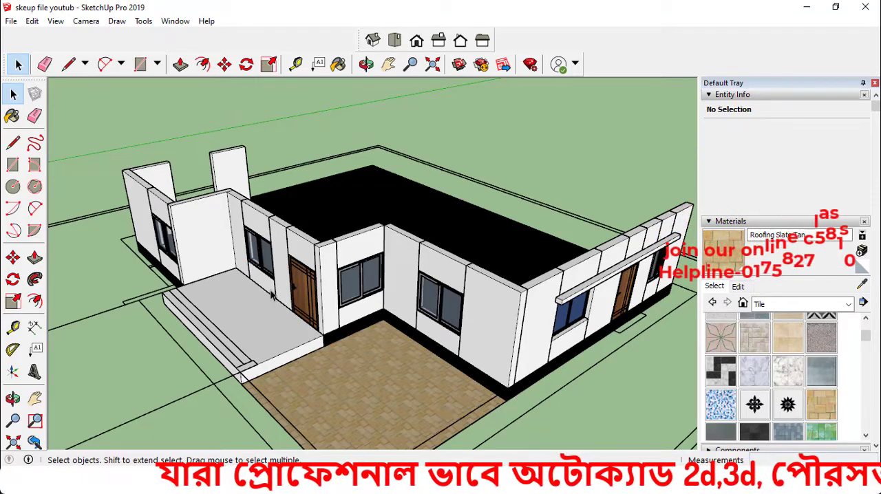
{"action": "middle_click_drag", "start_coordinate": [271, 294], "coordinate": [355, 320]}
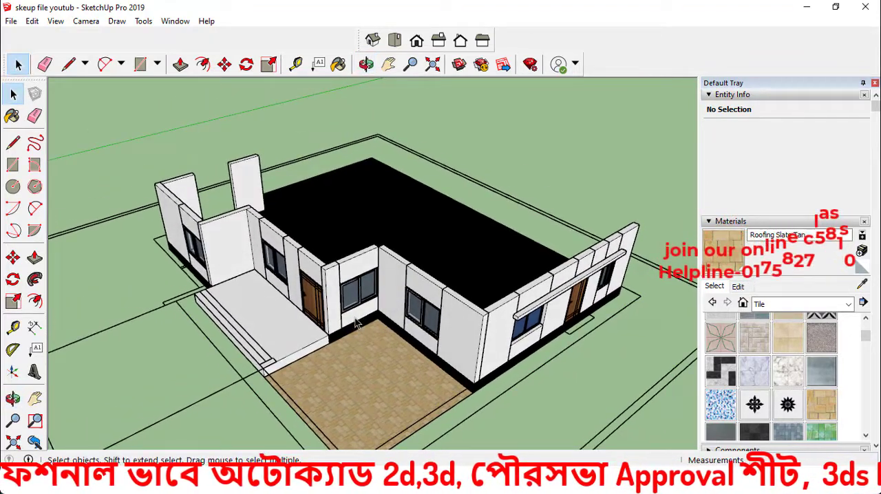